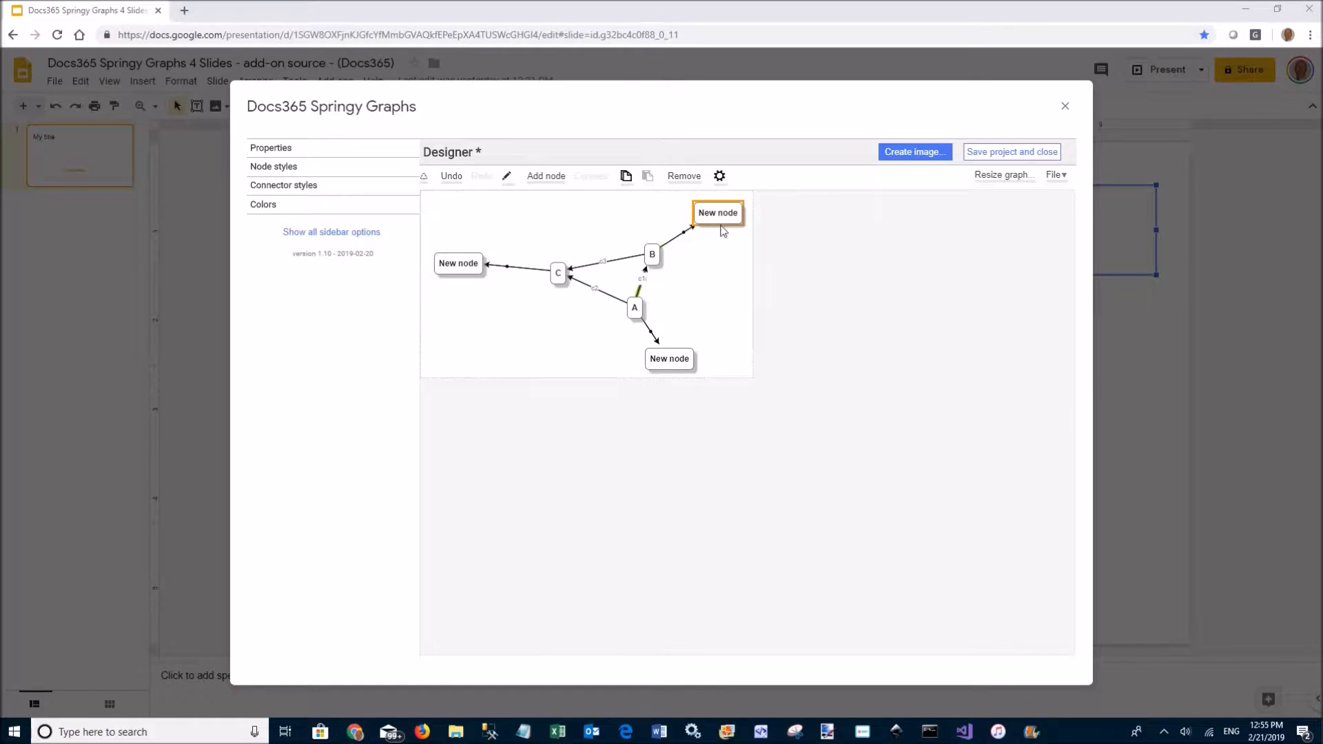
Connect the top-right New node to the left New node, and C to the bottom New node
left_click(718, 213)
left_click(448, 263)
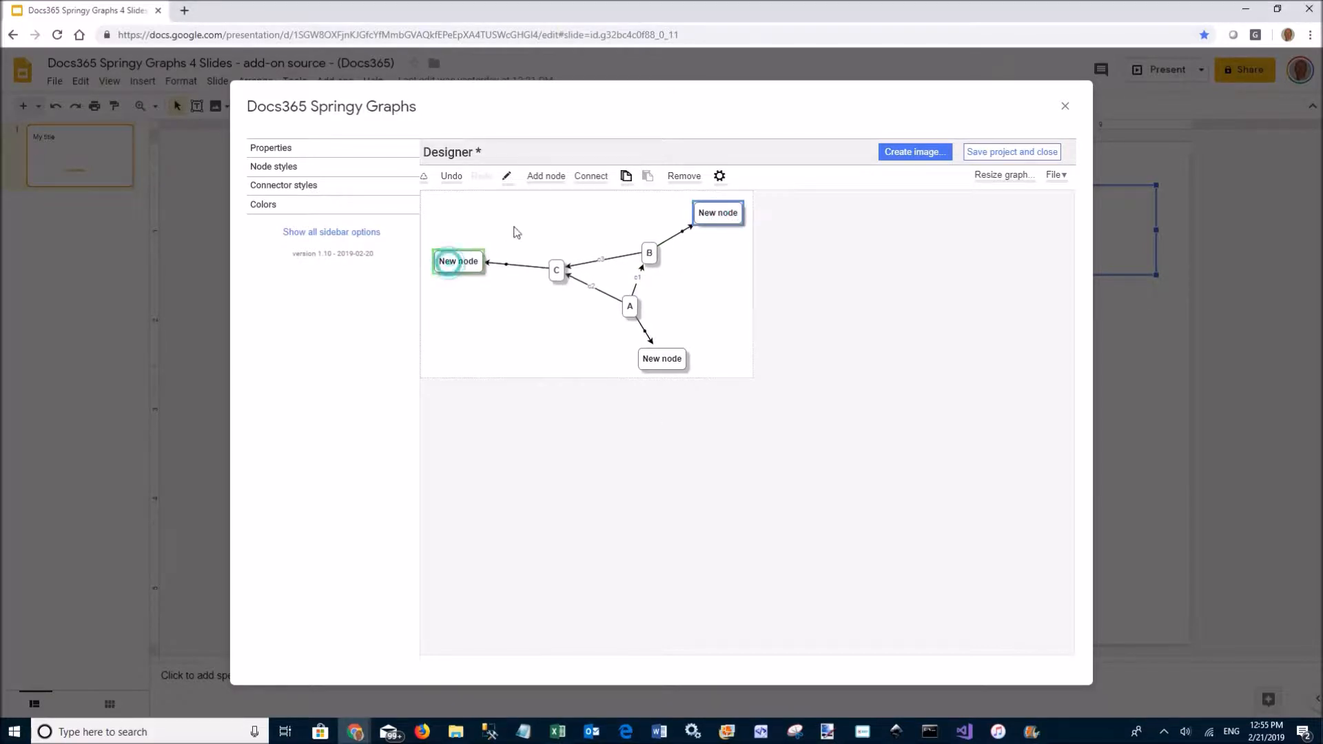
left_click(591, 177)
left_click(640, 275)
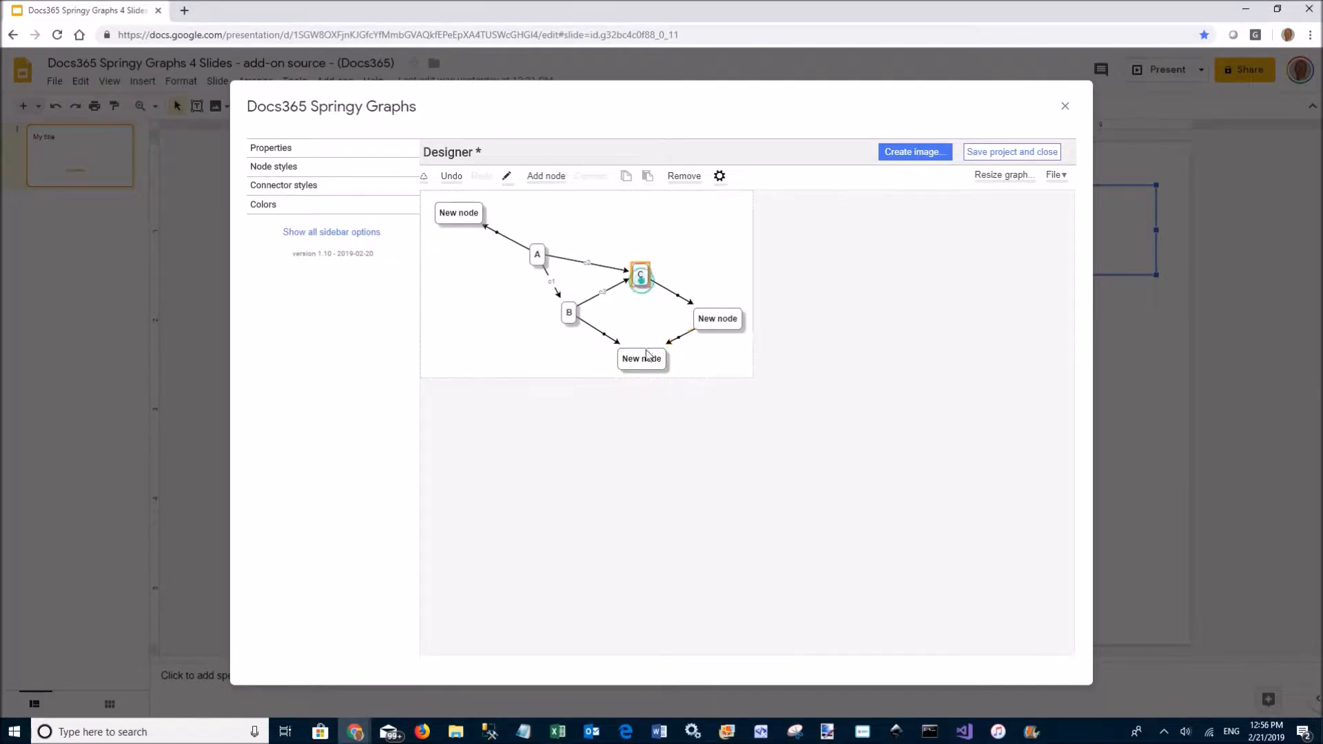
left_click(637, 357)
left_click(576, 181)
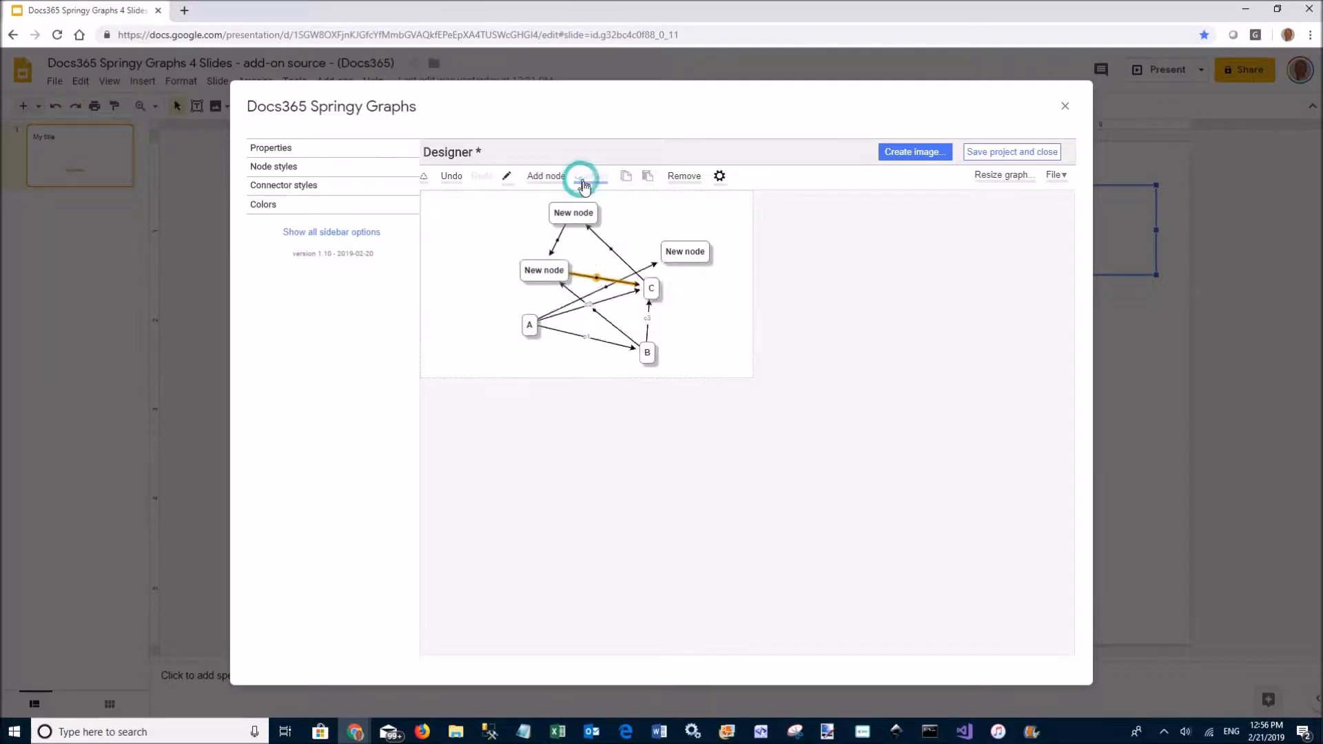
Add a new node from C, connect it to the top-left node, and drag it beside C
right_click(537, 262)
left_click(572, 394)
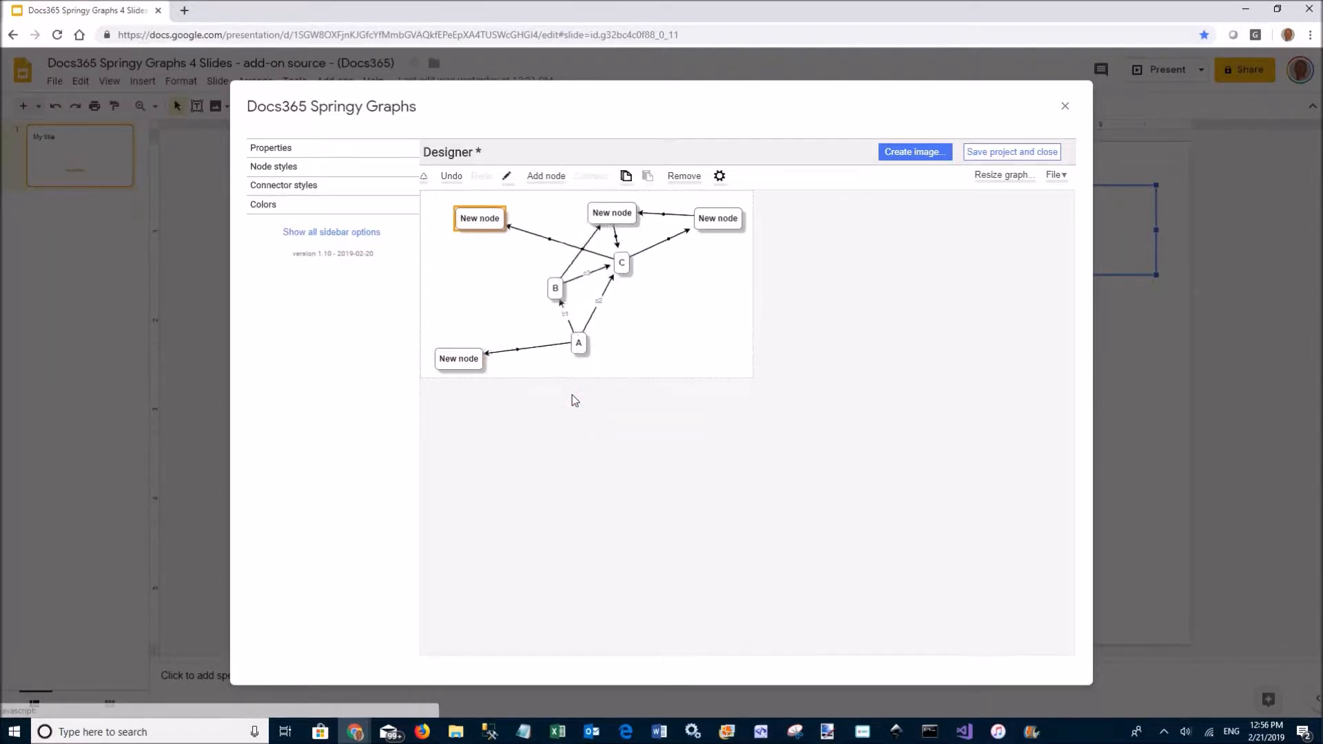
left_click(614, 230)
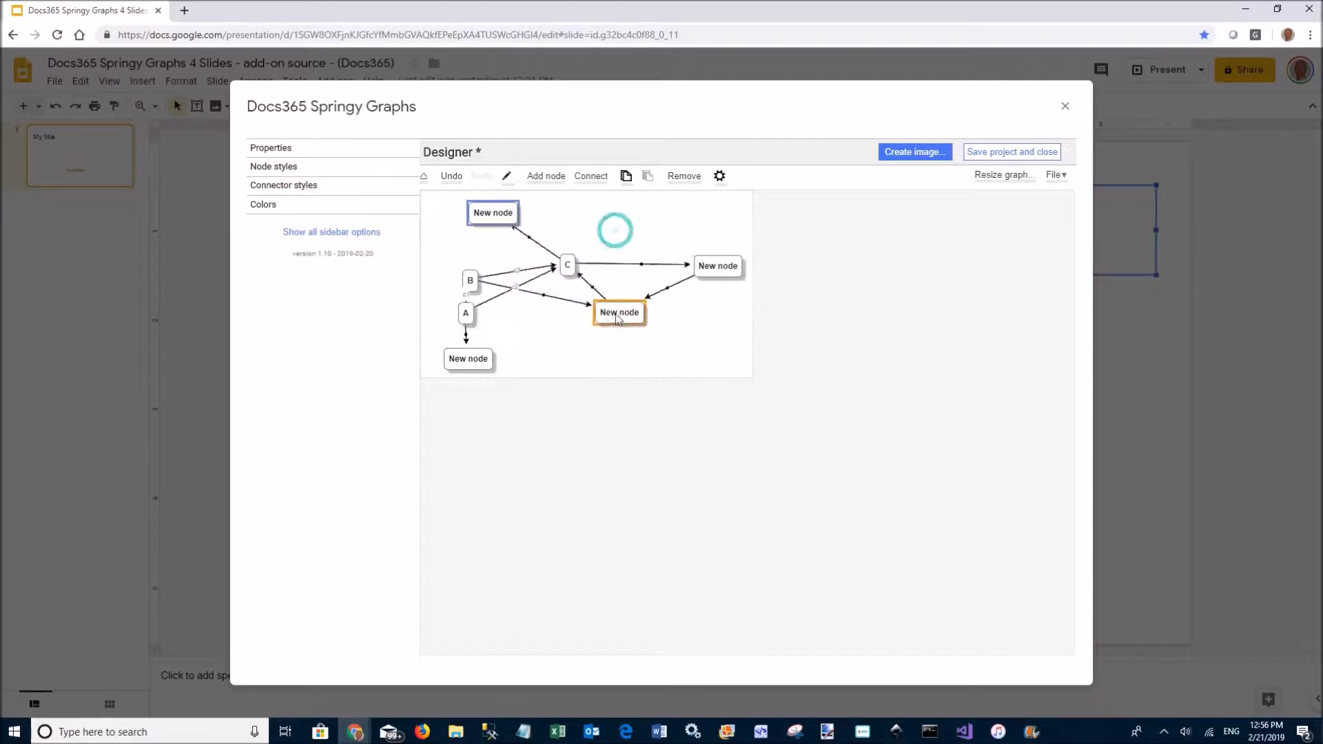
left_click_drag(634, 331, 585, 254)
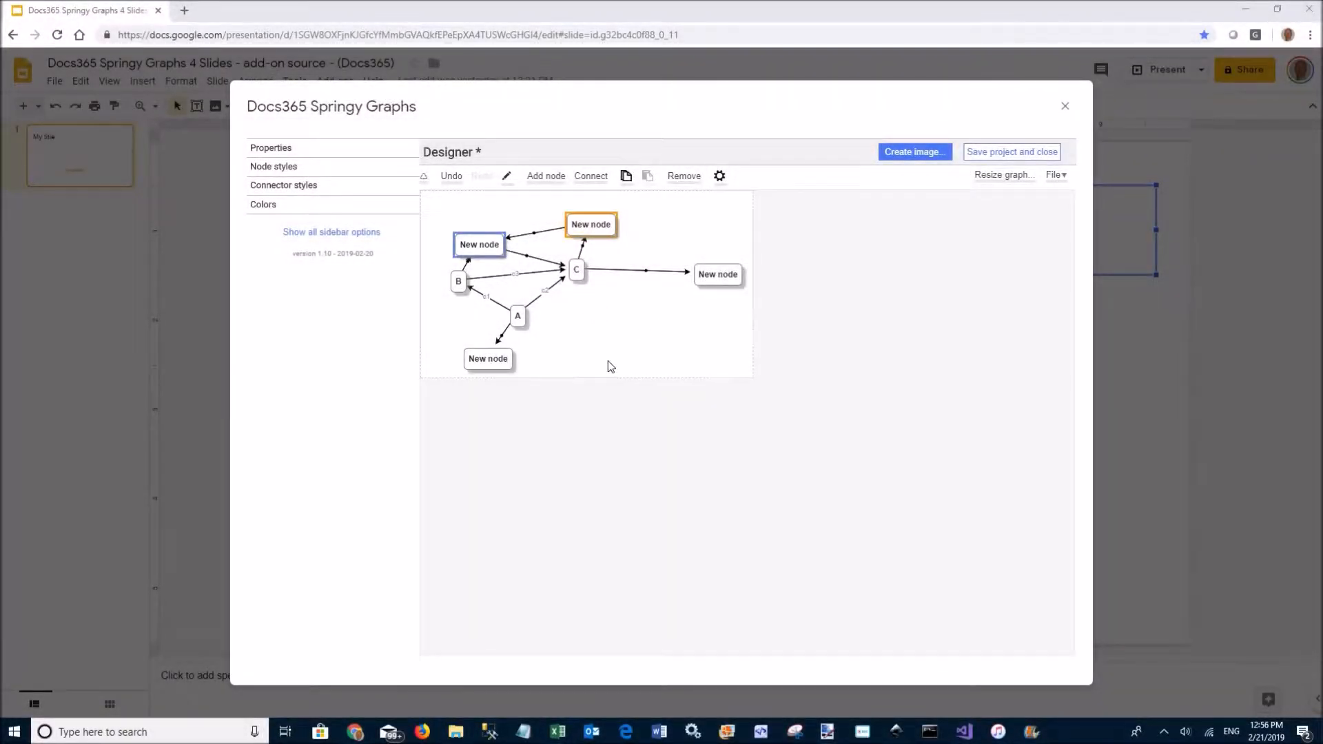
Rename the top New node's title to D in its properties
left_click(557, 233)
left_click(270, 149)
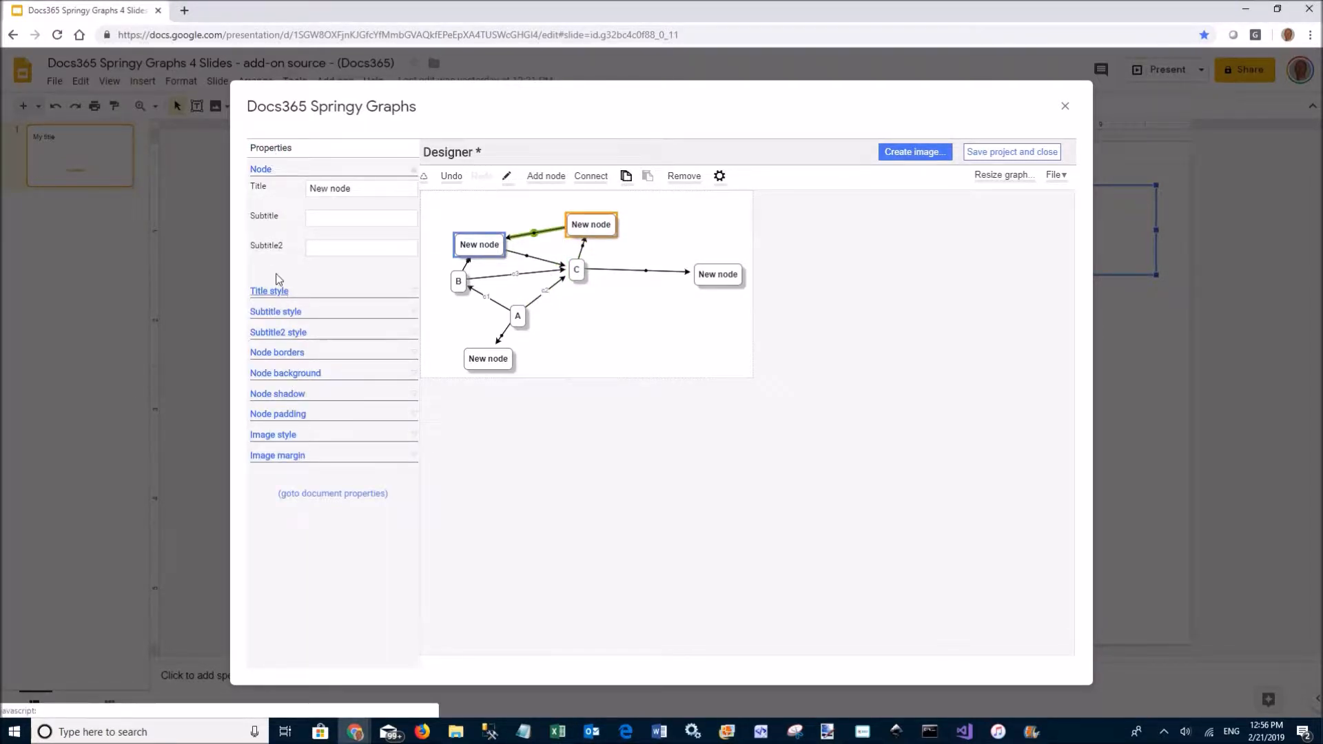
left_click(372, 186)
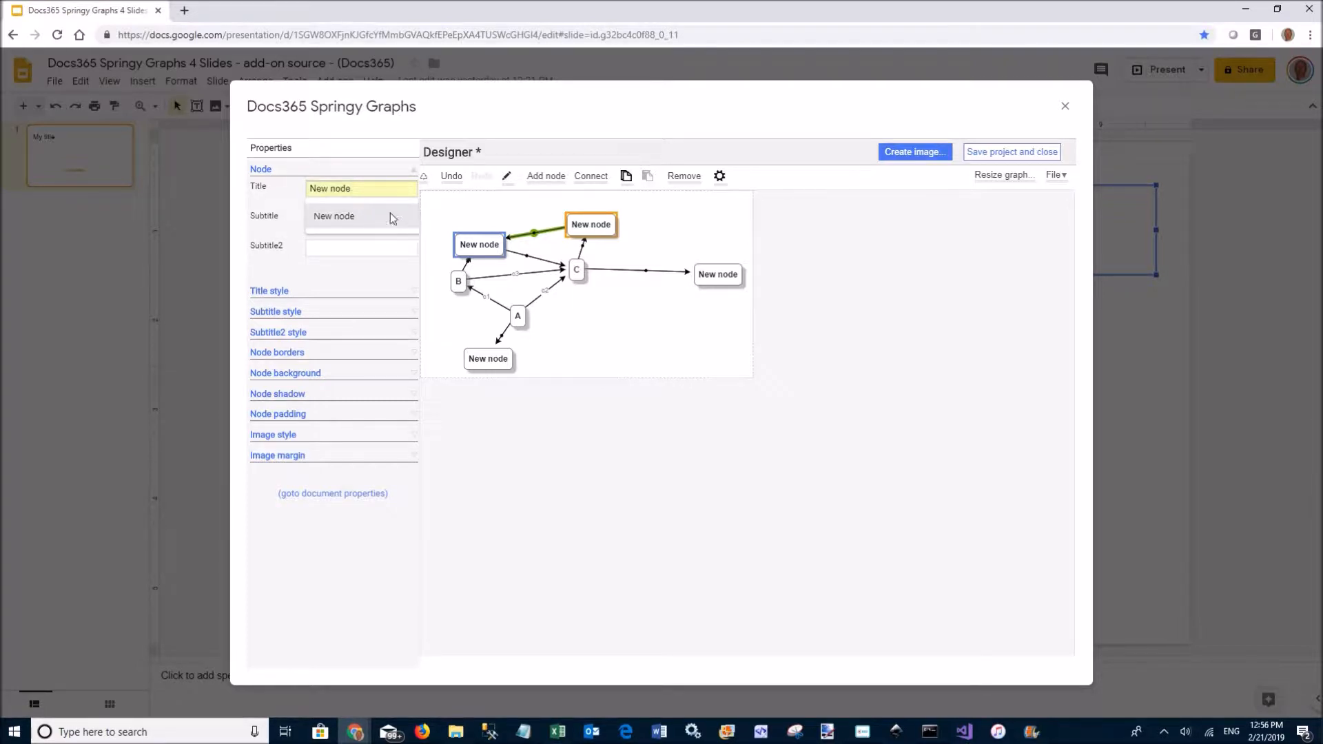
left_click(383, 183)
left_click_drag(363, 188, 298, 186)
left_click(335, 217)
type("D")
triple_click(369, 192)
type("D")
left_click(335, 216)
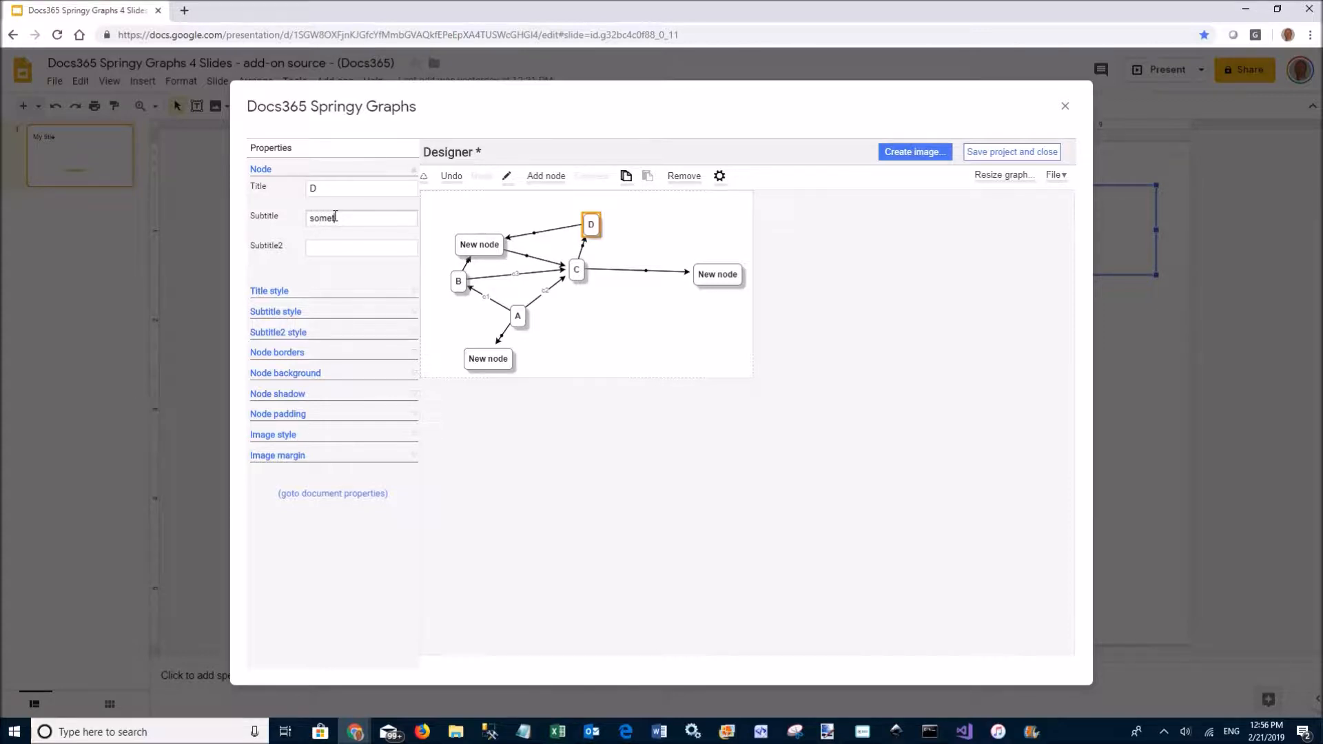
Set node D's subtitle to 'something'
left_click(355, 243)
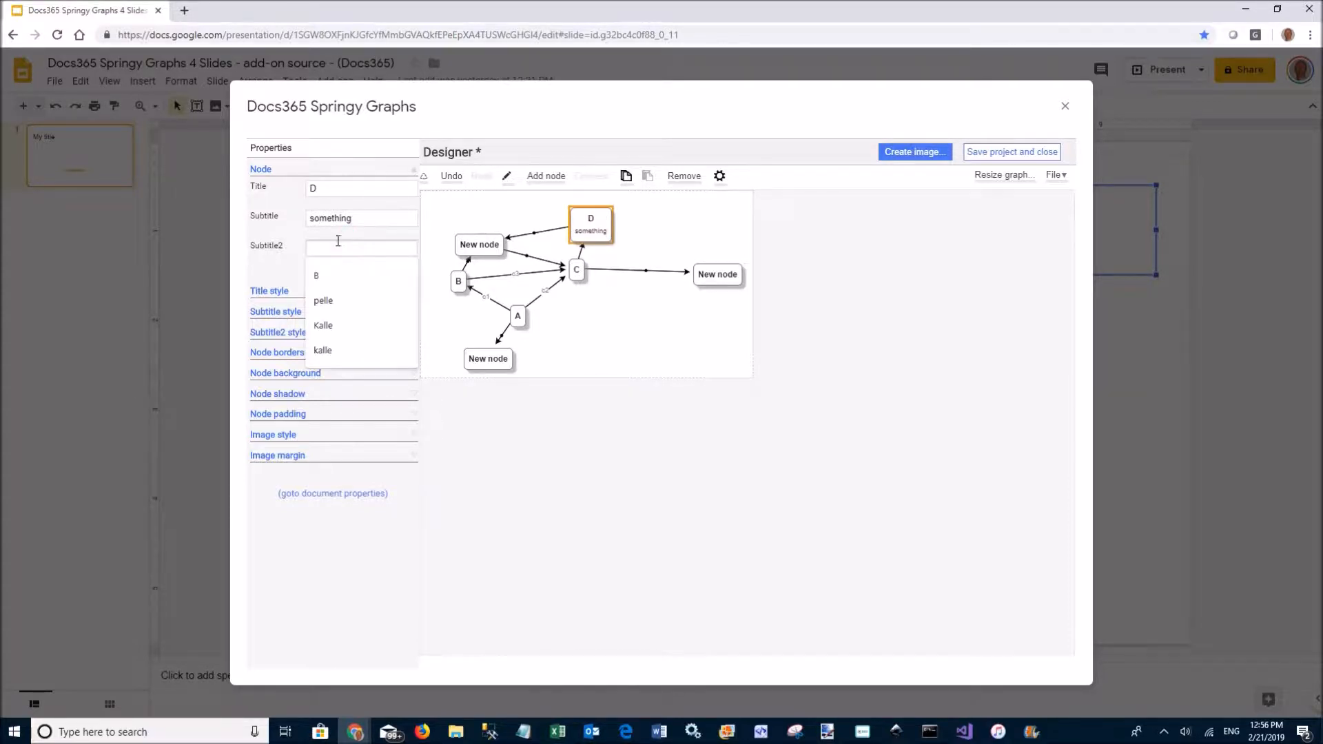
left_click(271, 194)
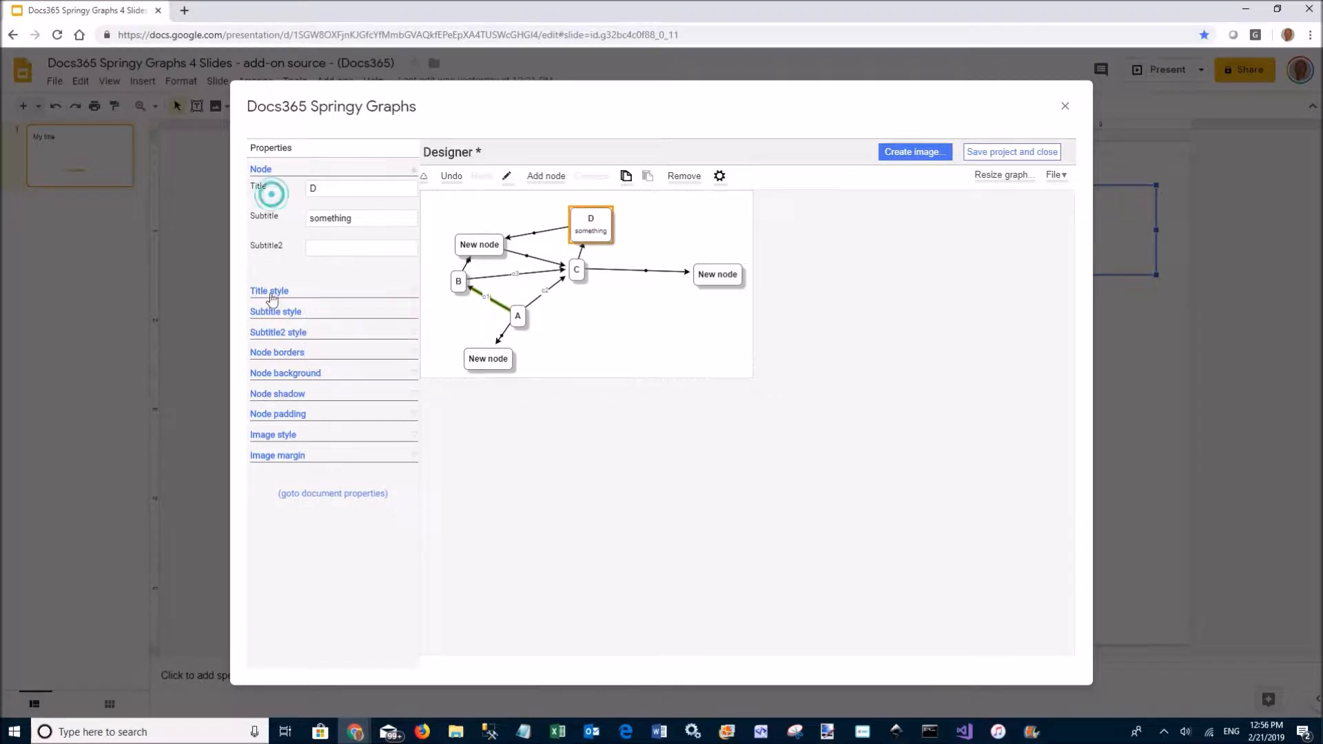
left_click(274, 292)
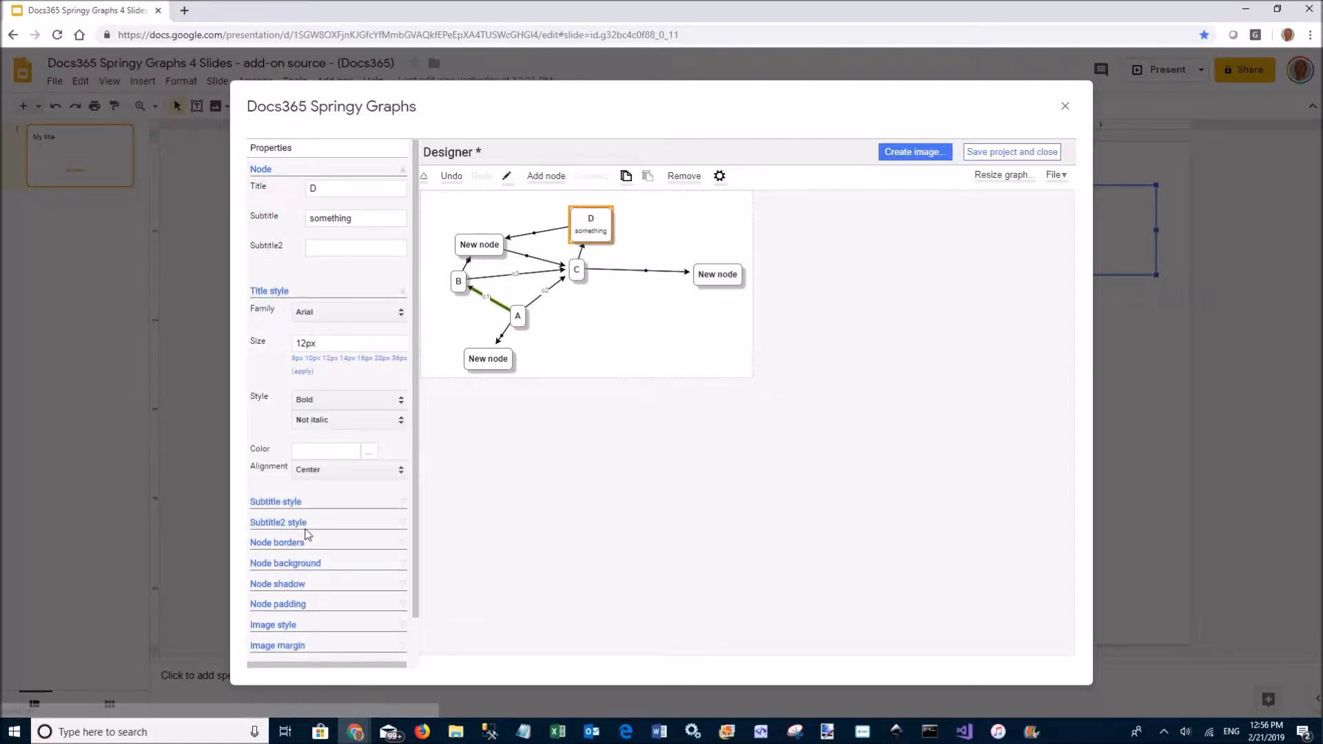
left_click(274, 292)
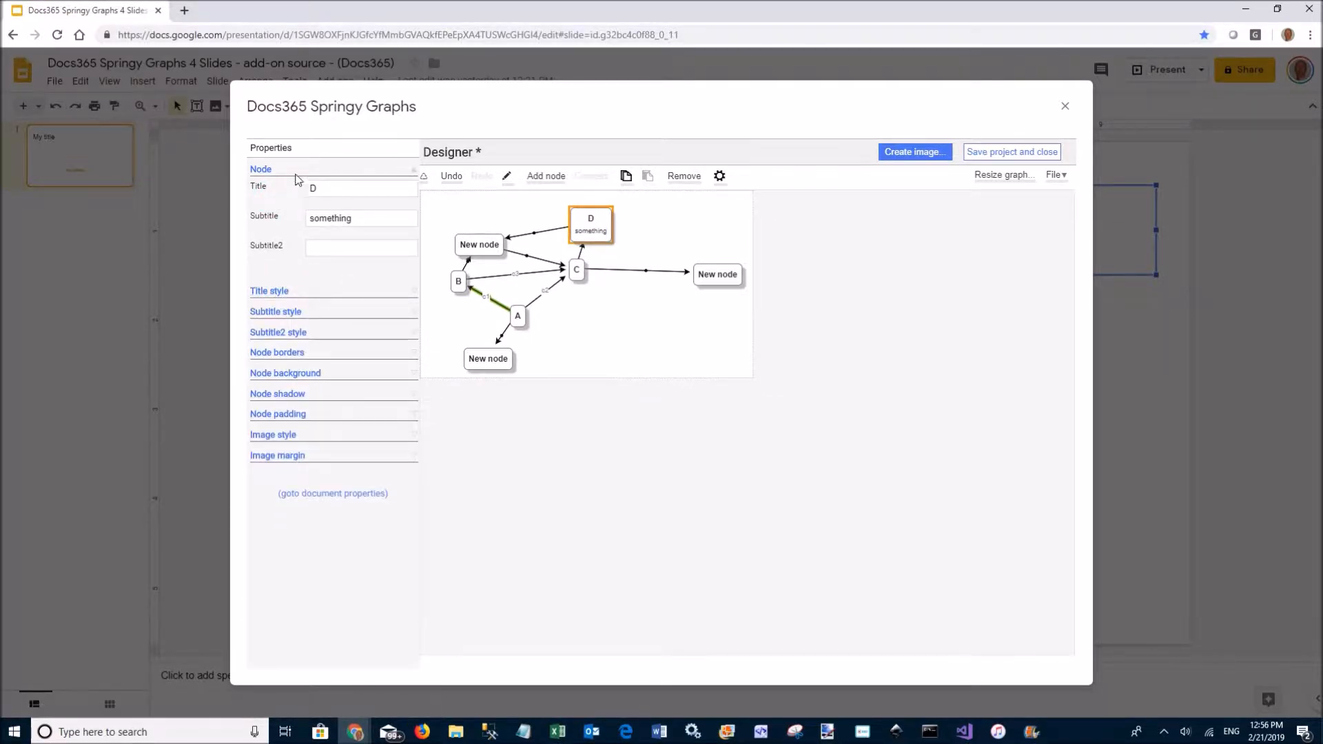
Give the connector between D and the New node a 10px-long, 8px-wide arrow
left_click(534, 233)
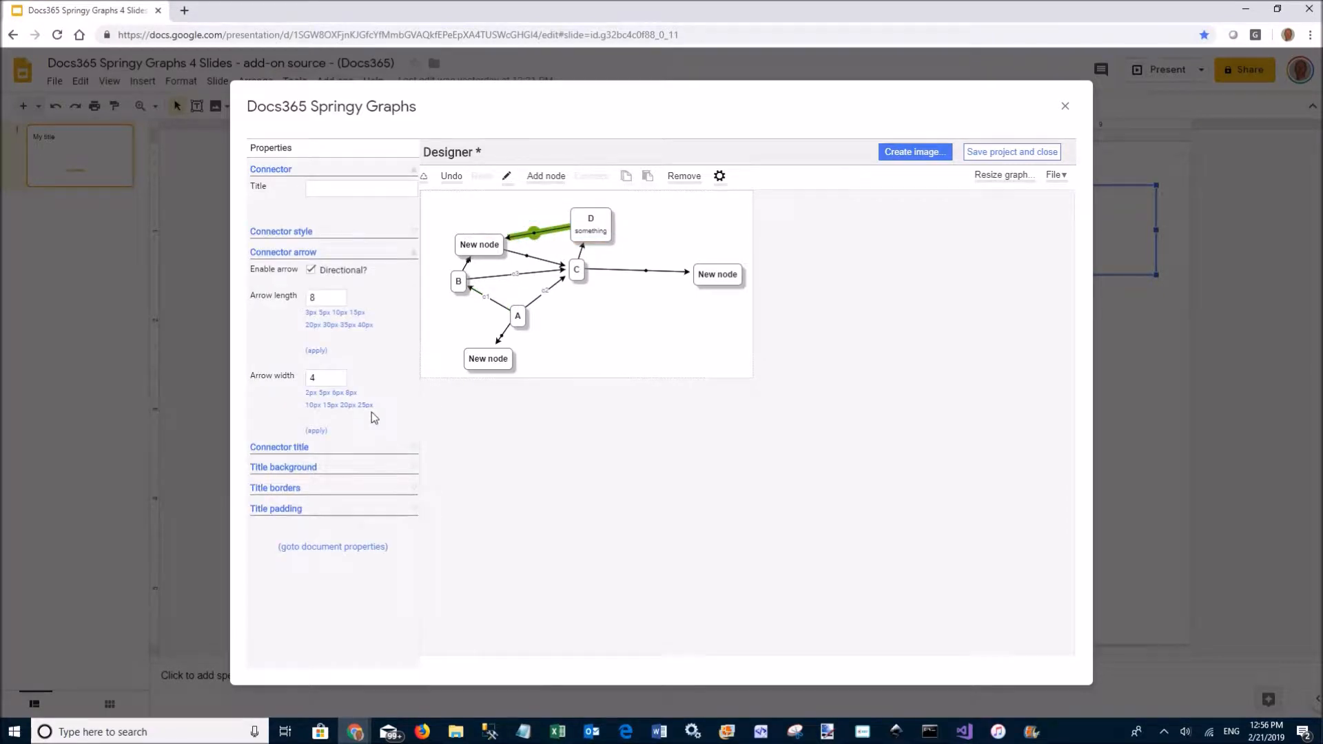
left_click(337, 313)
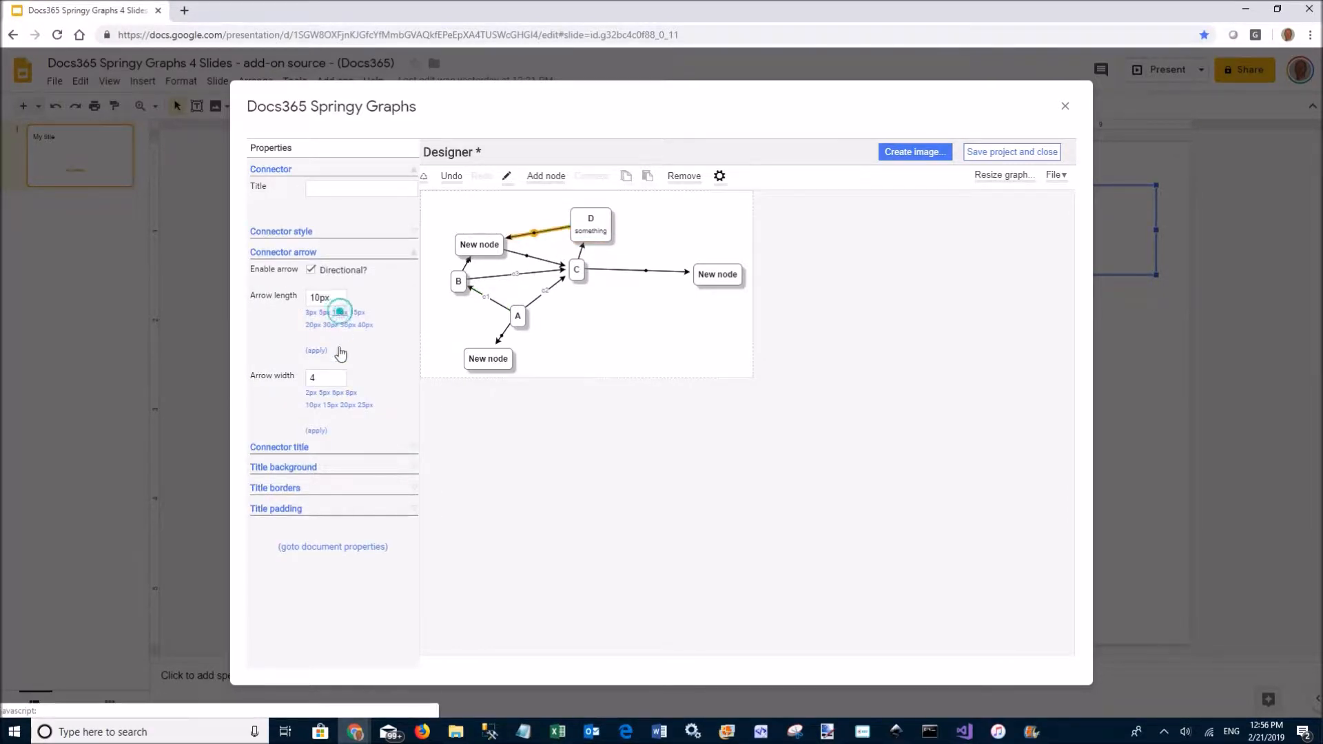
left_click(351, 393)
left_click(513, 275)
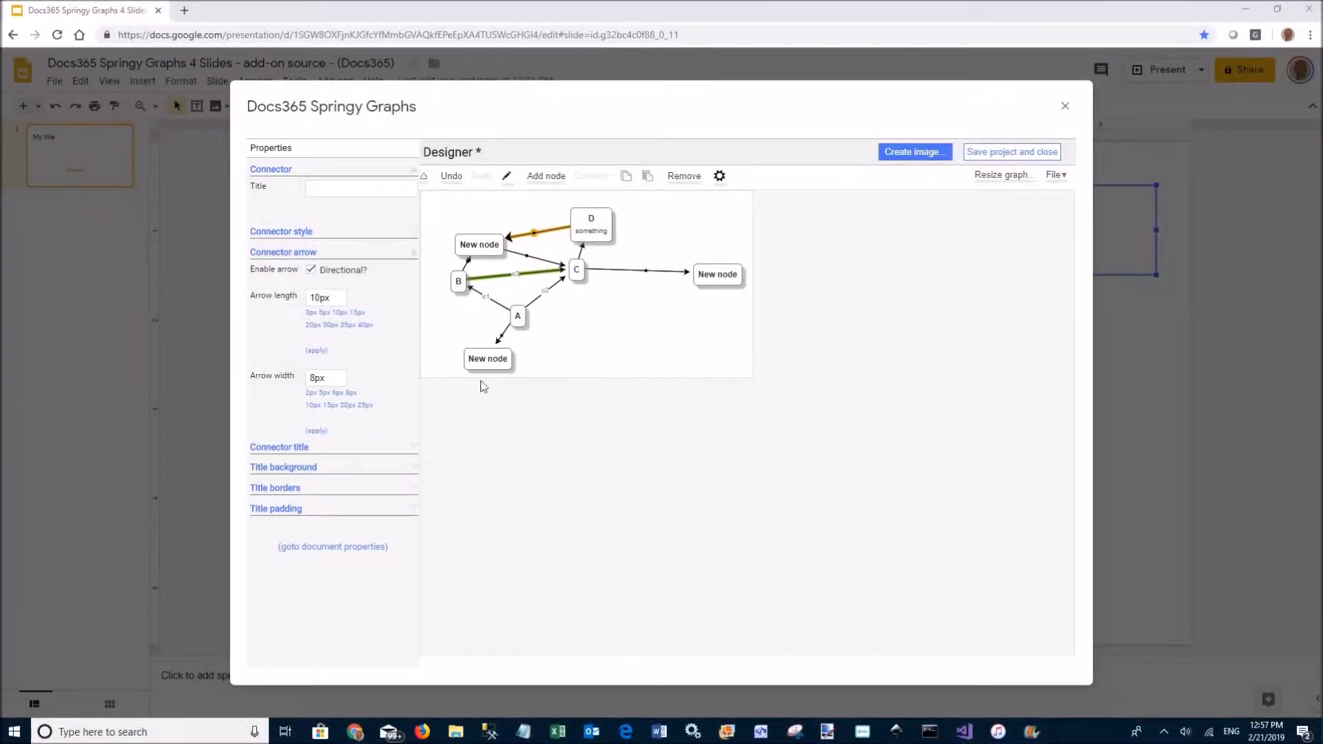
left_click(502, 336)
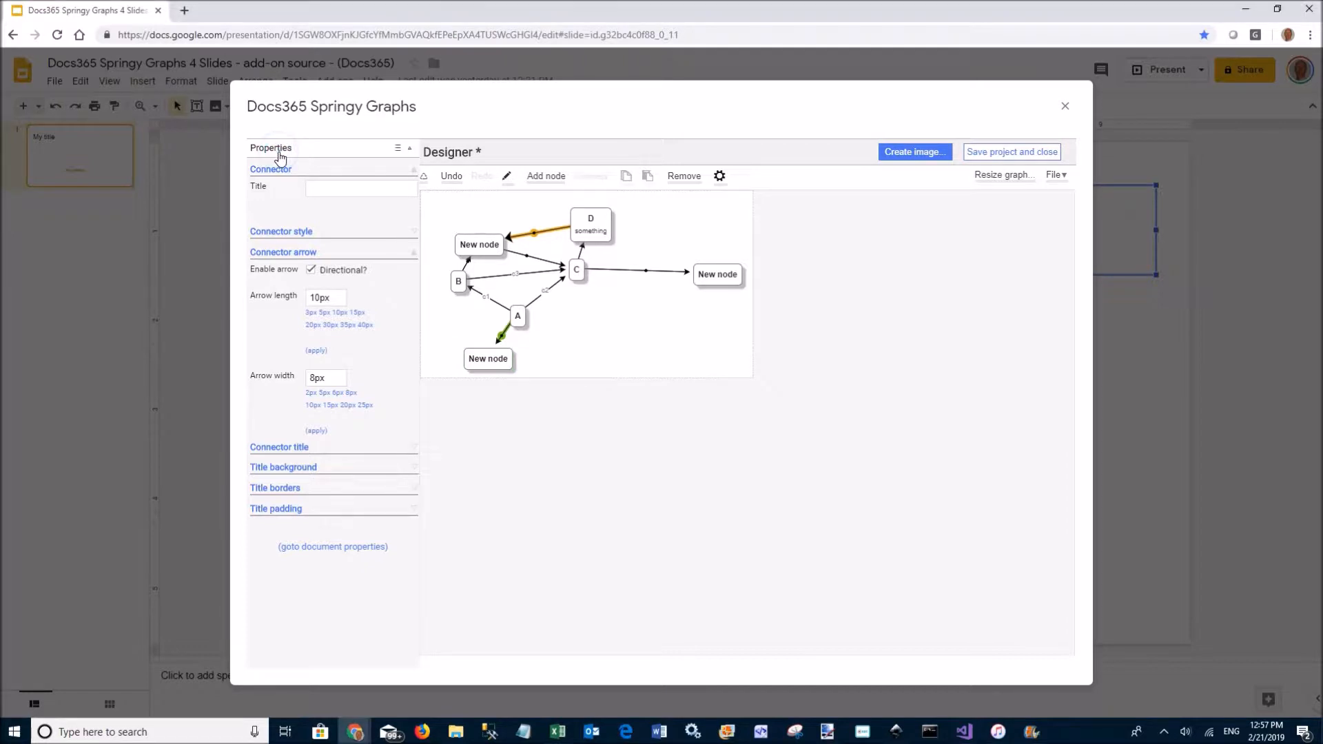
left_click(279, 148)
Modify Node Style 1 so its titles are 16px and red, and apply it to the graph
left_click(594, 236)
left_click(594, 238)
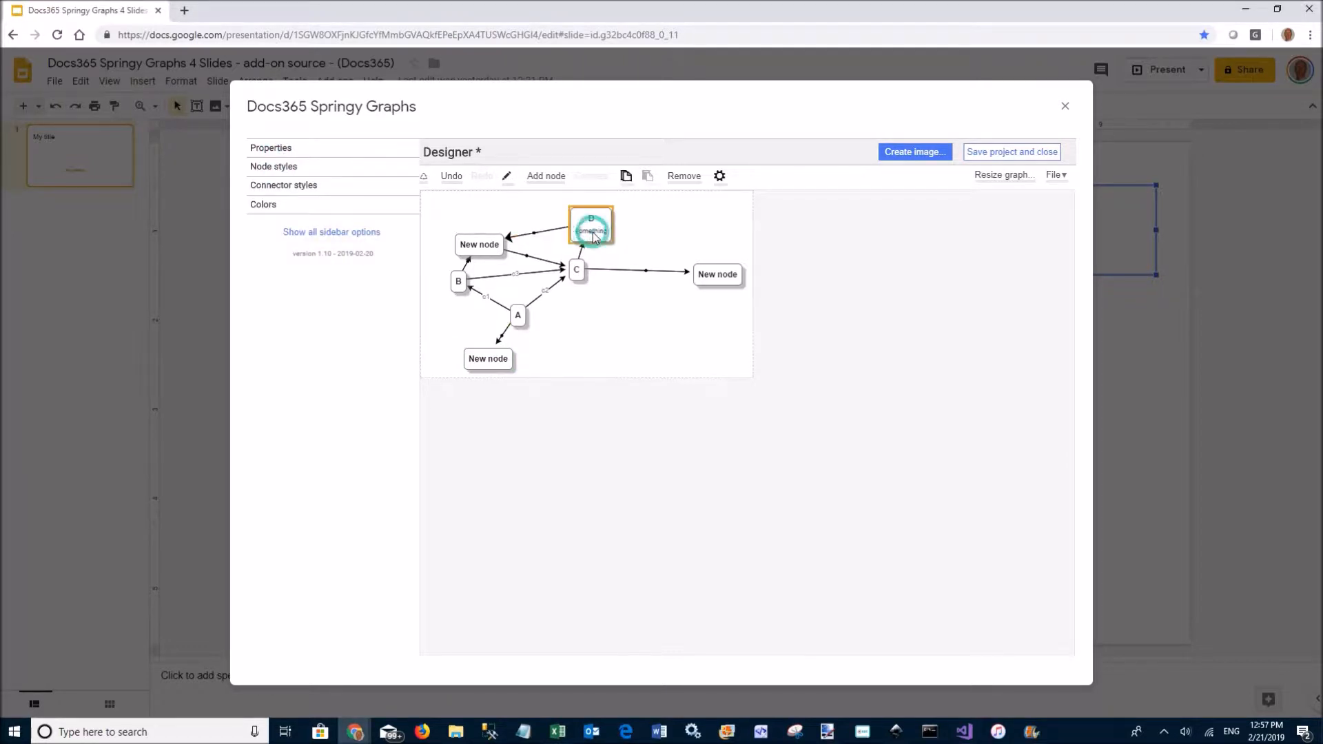
left_click(279, 167)
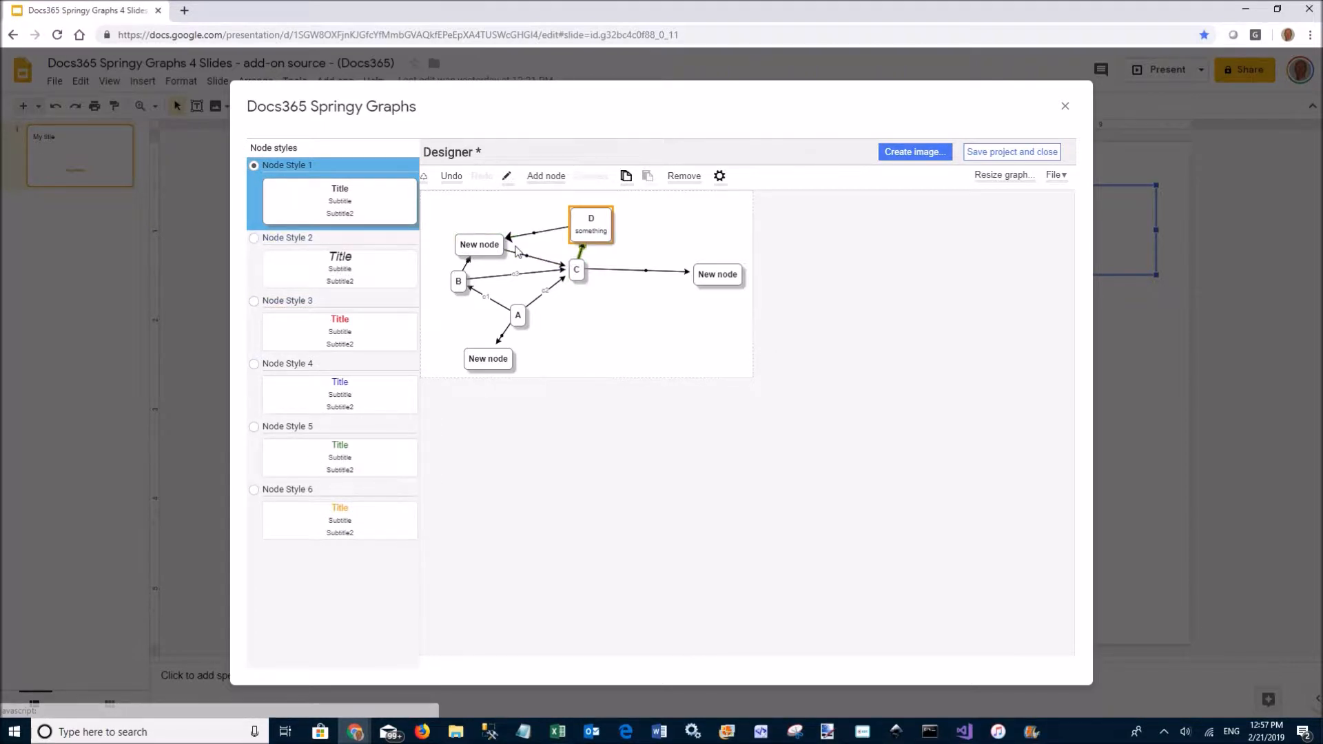
left_click(606, 233)
left_click(304, 190)
left_click(297, 210)
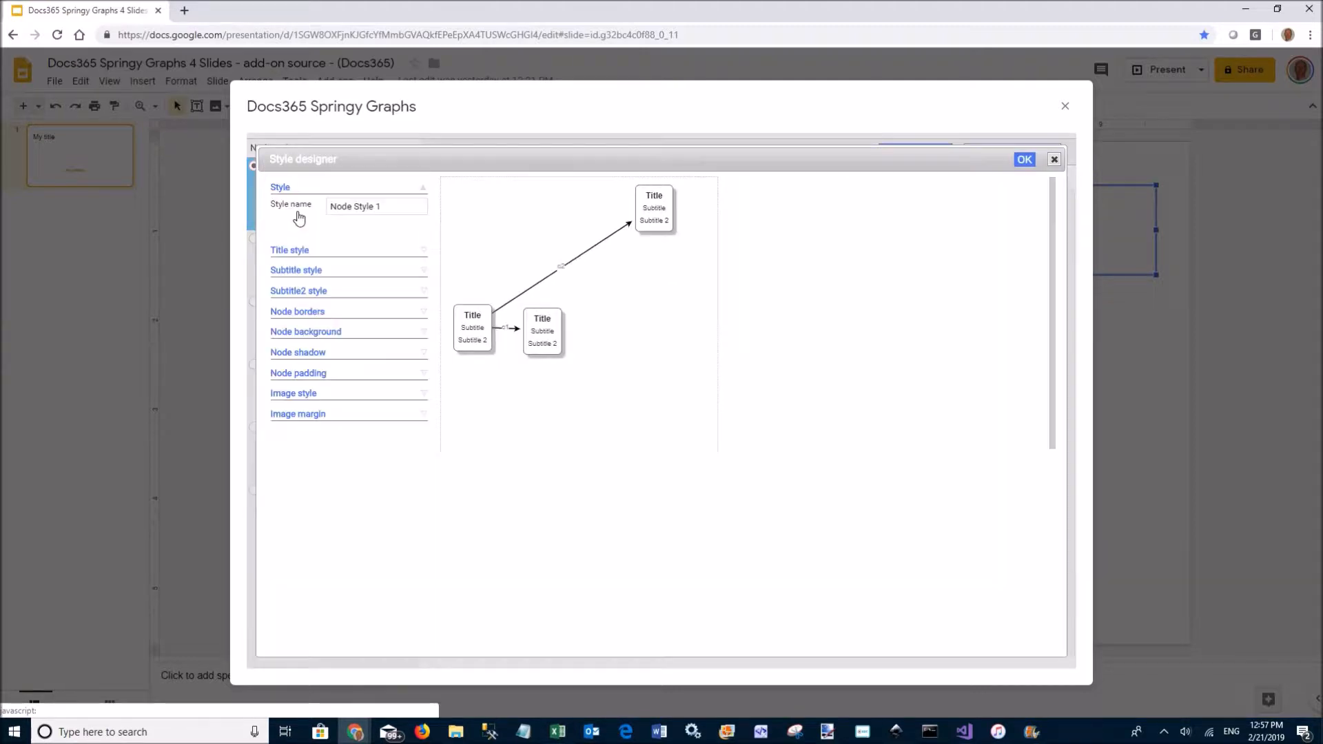
left_click(303, 251)
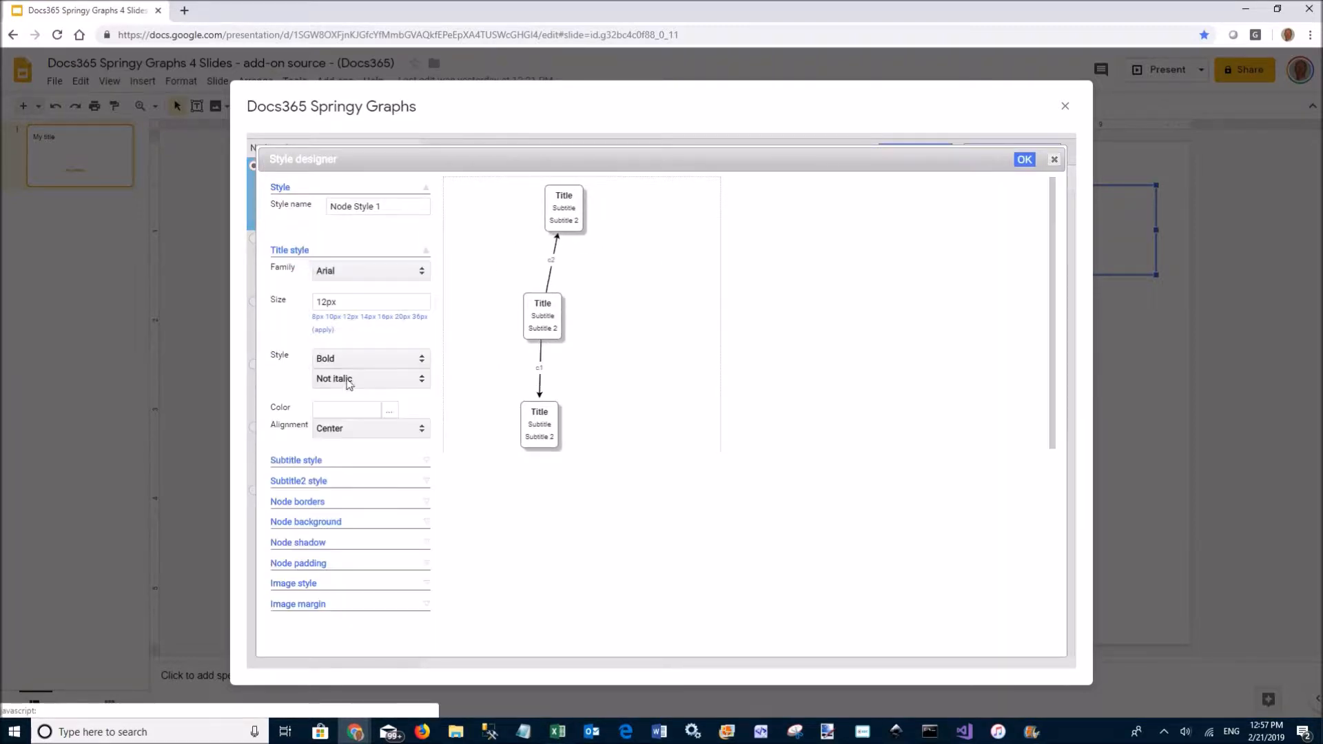
left_click(386, 317)
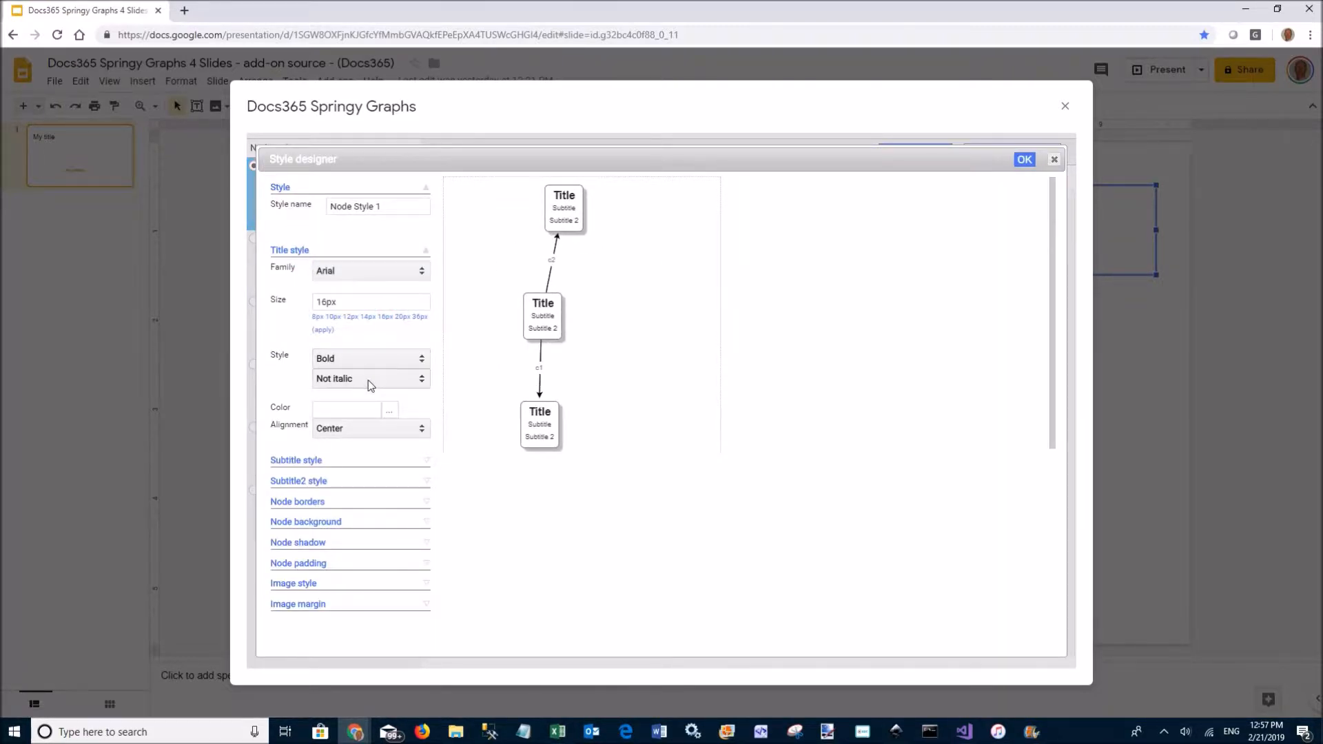
left_click(346, 408)
type("red")
left_click(426, 405)
left_click(1024, 162)
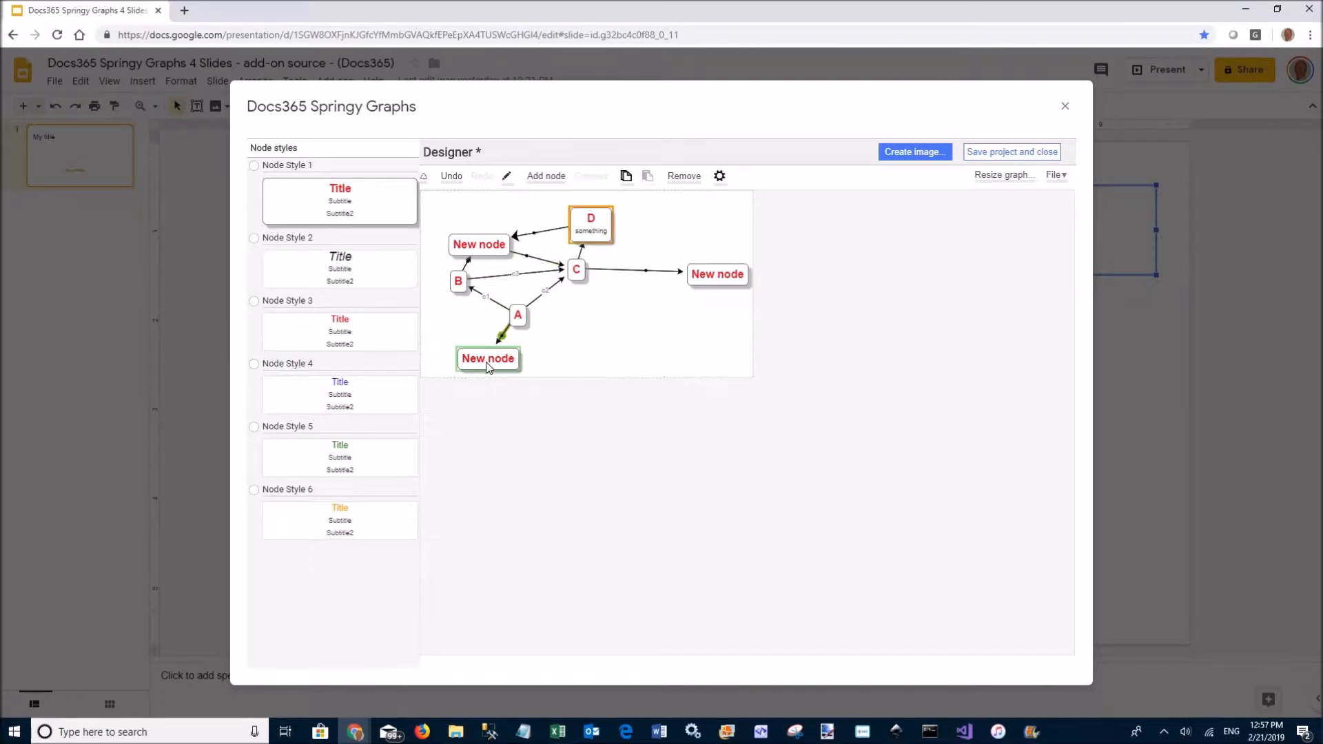
Modify Connector Style 1 to use green colour and a 3px width
left_click(294, 151)
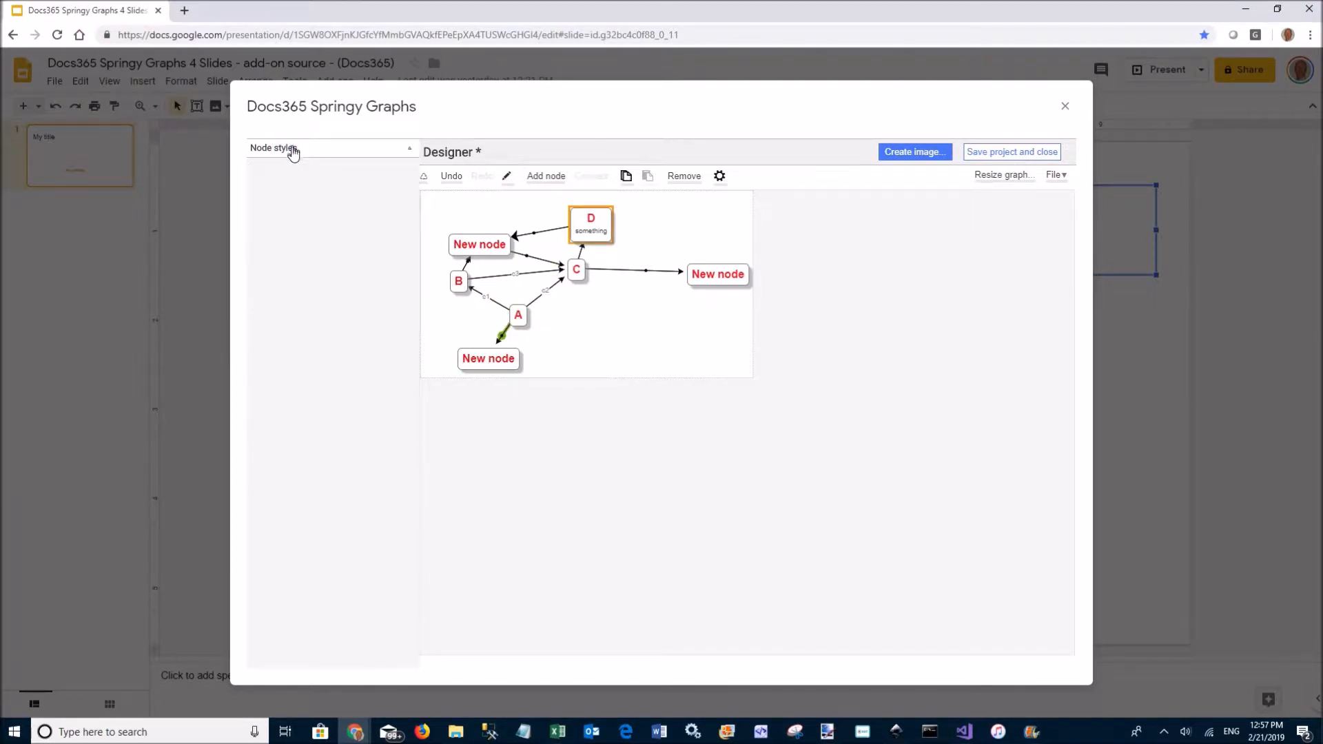
left_click(284, 184)
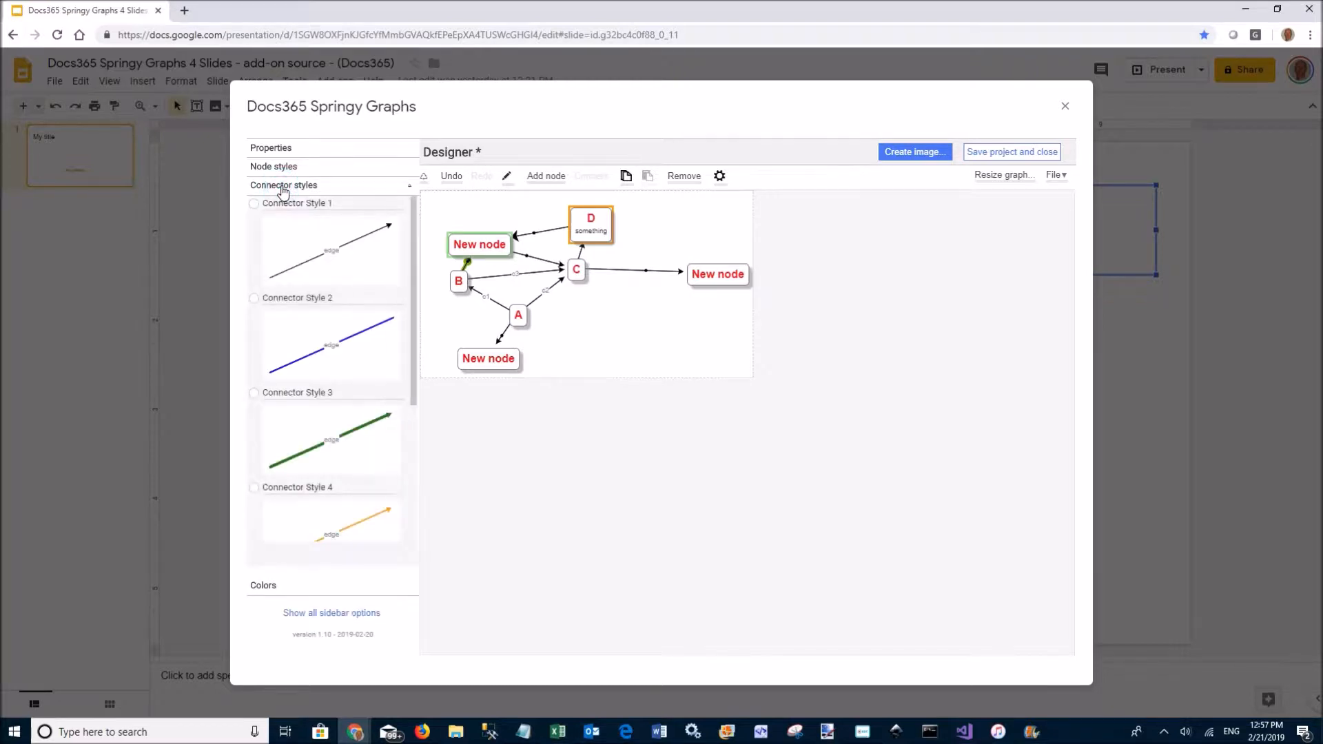
scroll(354, 441, "down", 2)
scroll(354, 451, "down", 1)
scroll(344, 413, "up", 2)
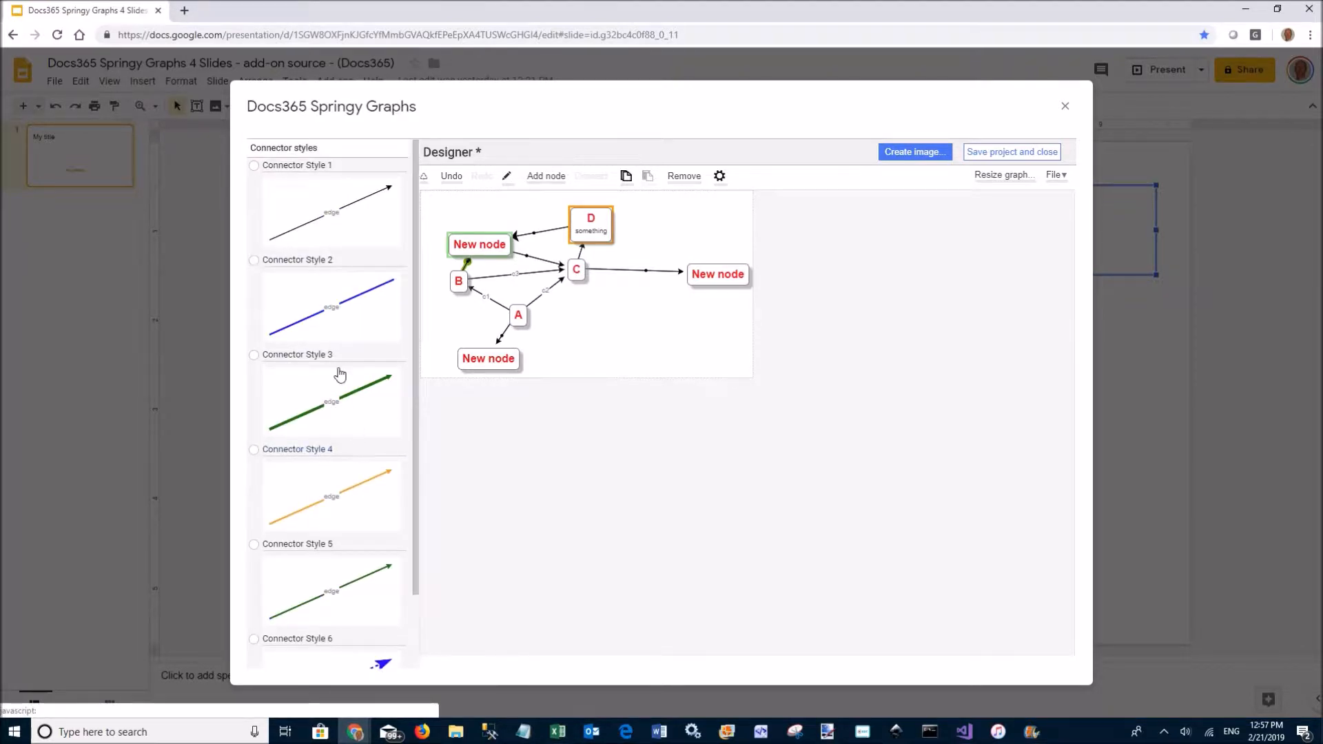
left_click(295, 165)
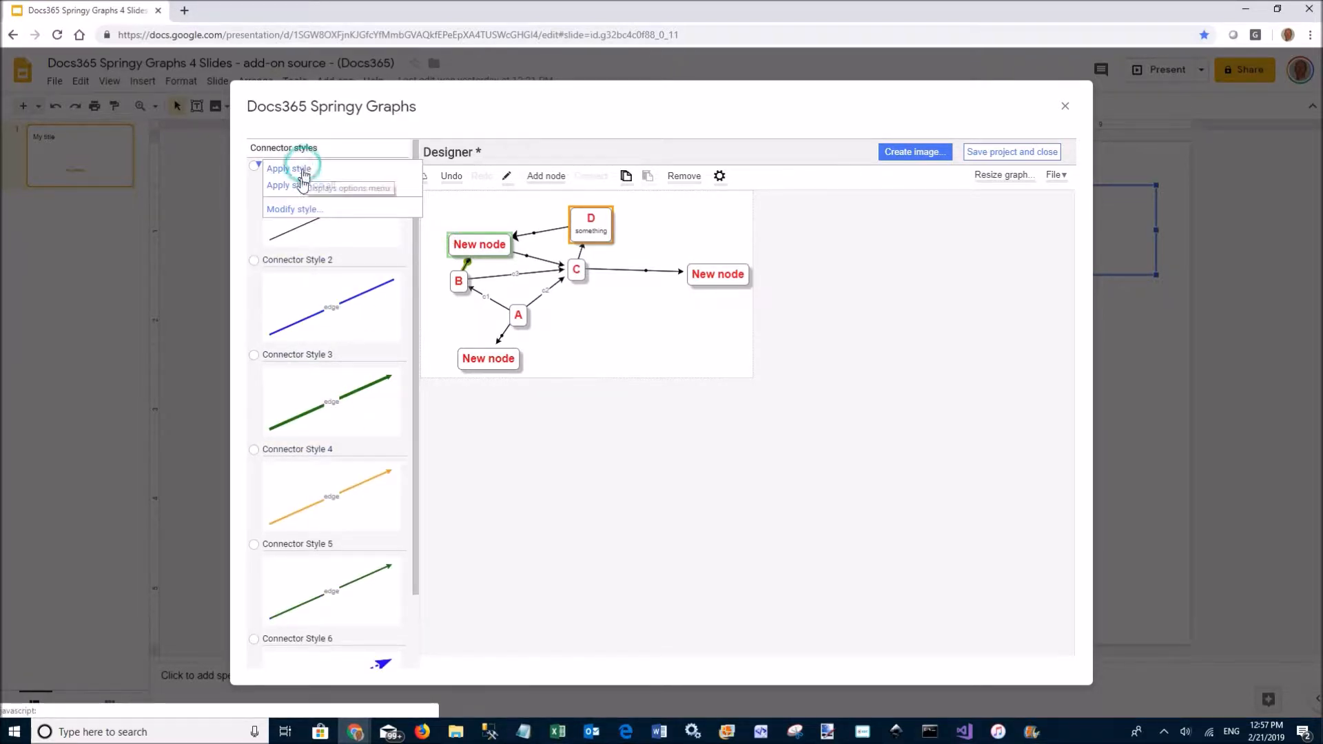
left_click(308, 212)
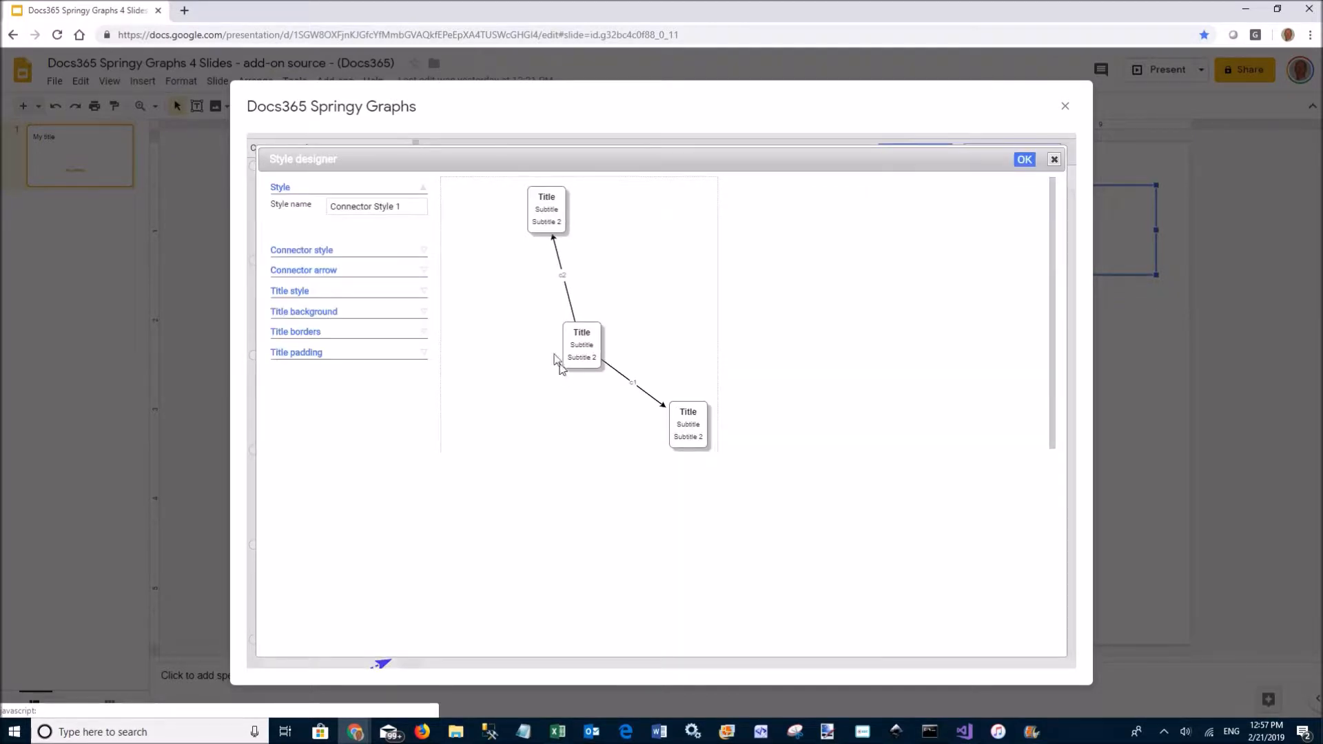
left_click(324, 251)
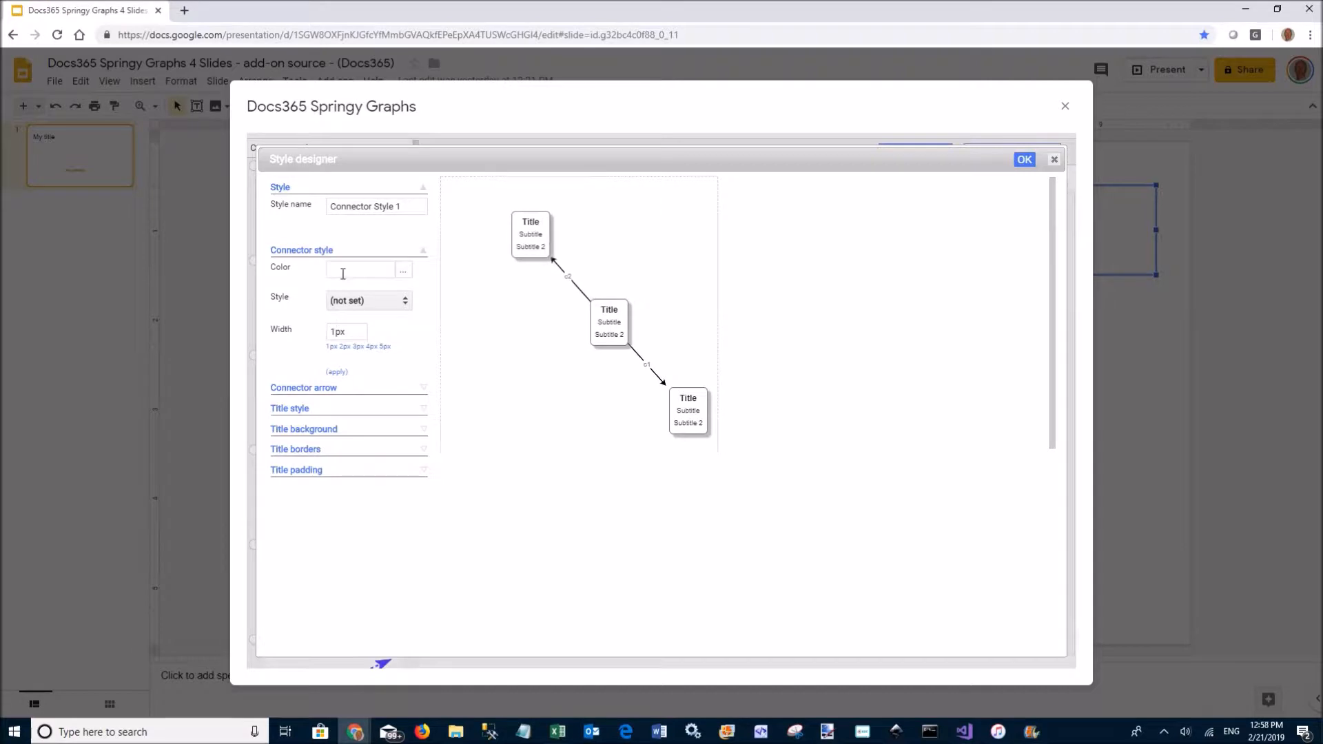
left_click(345, 270)
type("gree")
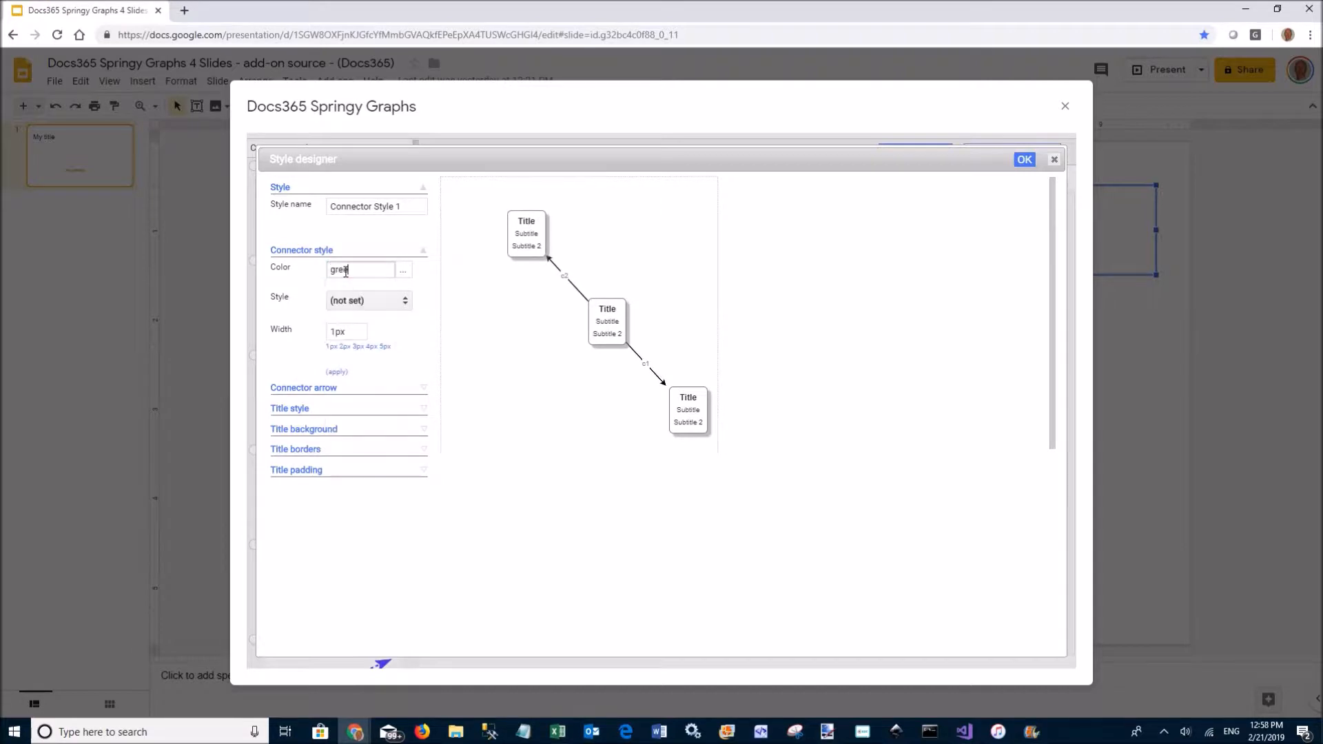
key("BackSpace")
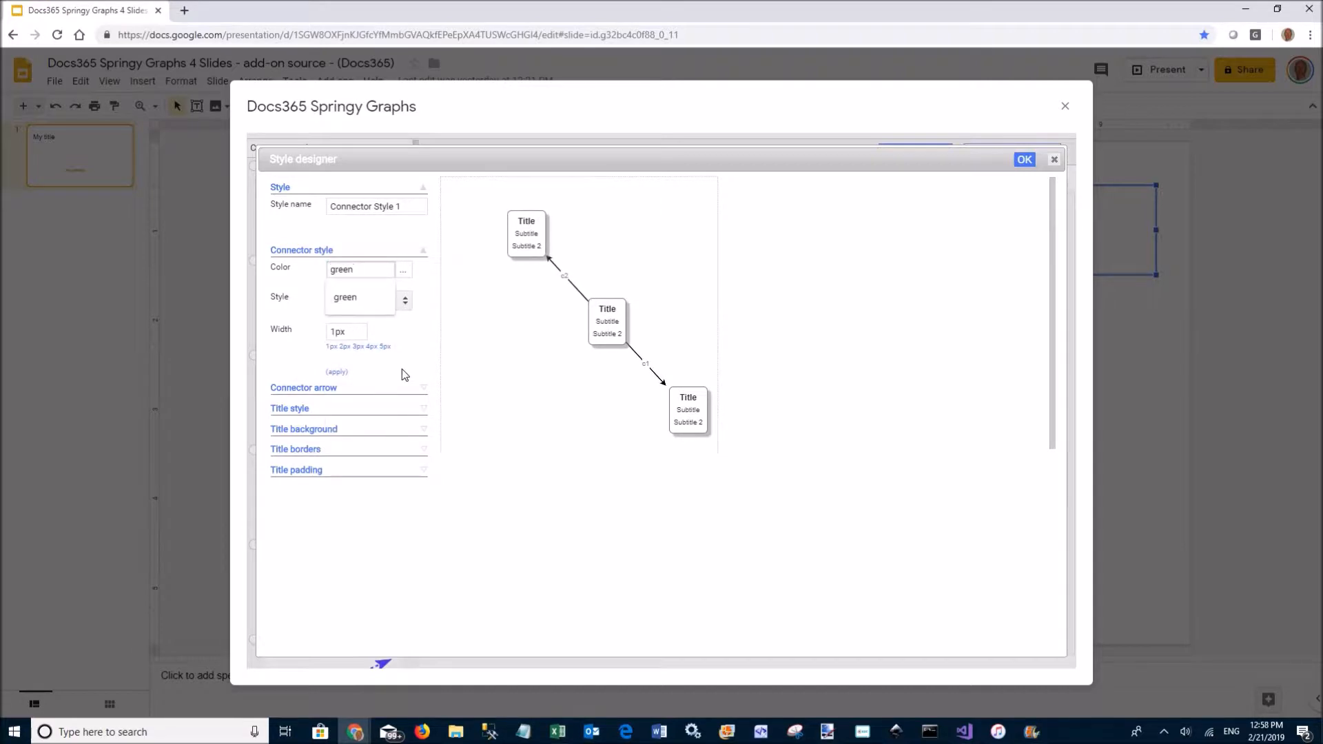
key("Return")
left_click(358, 346)
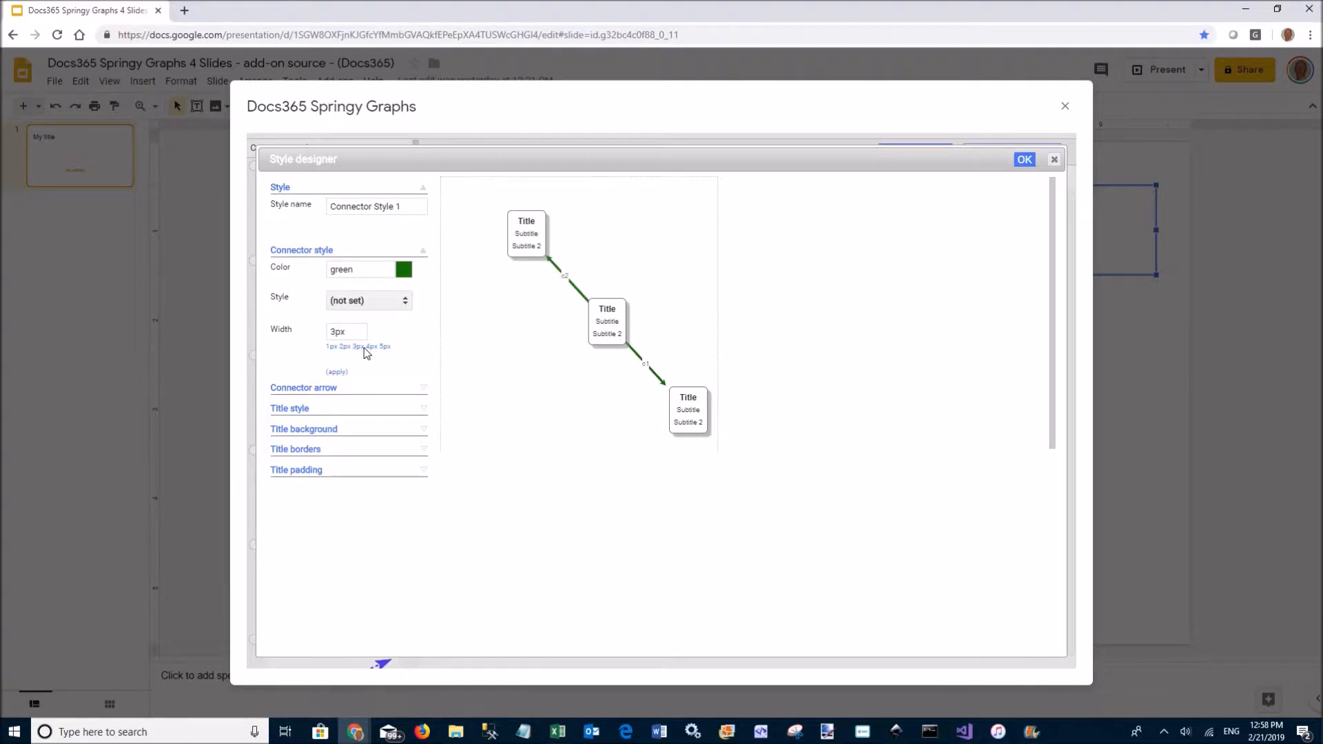
left_click(1024, 160)
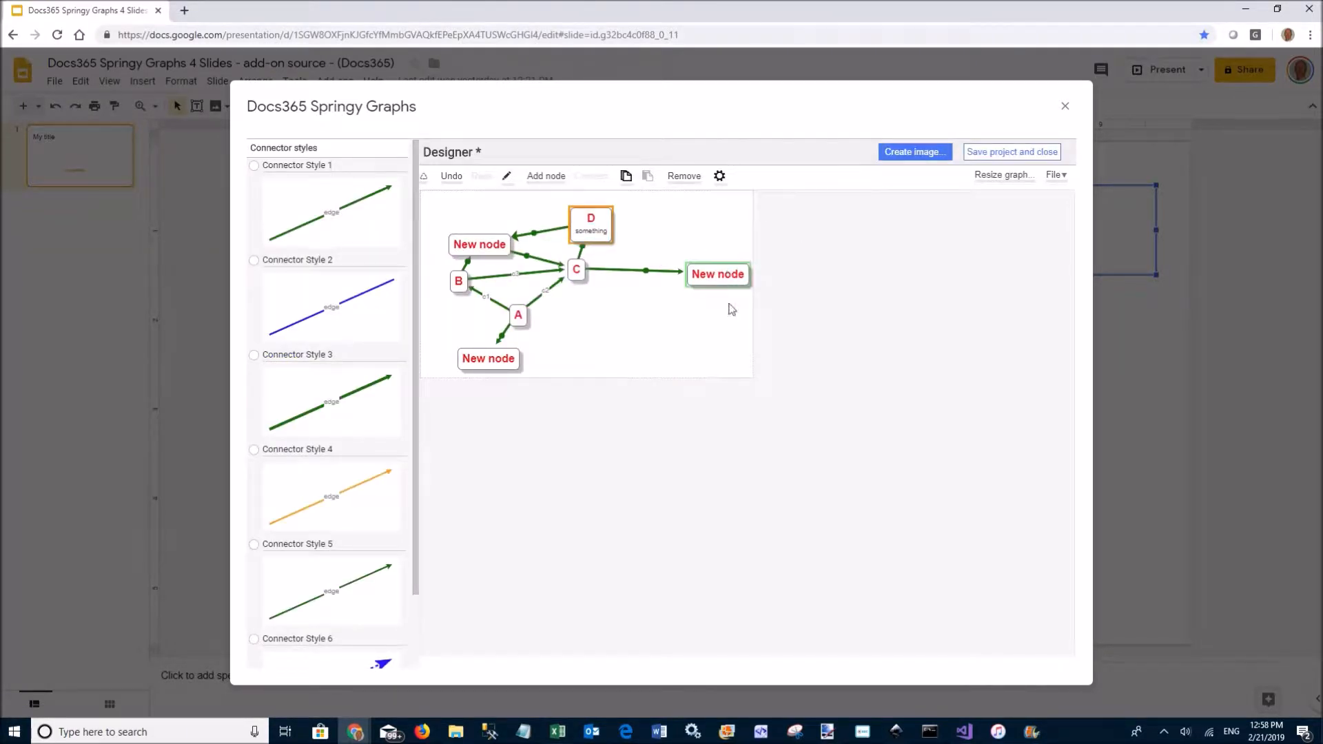
Apply the orange Connector Style 4 to the C–right New node edge and the B–A edge
left_click(648, 275)
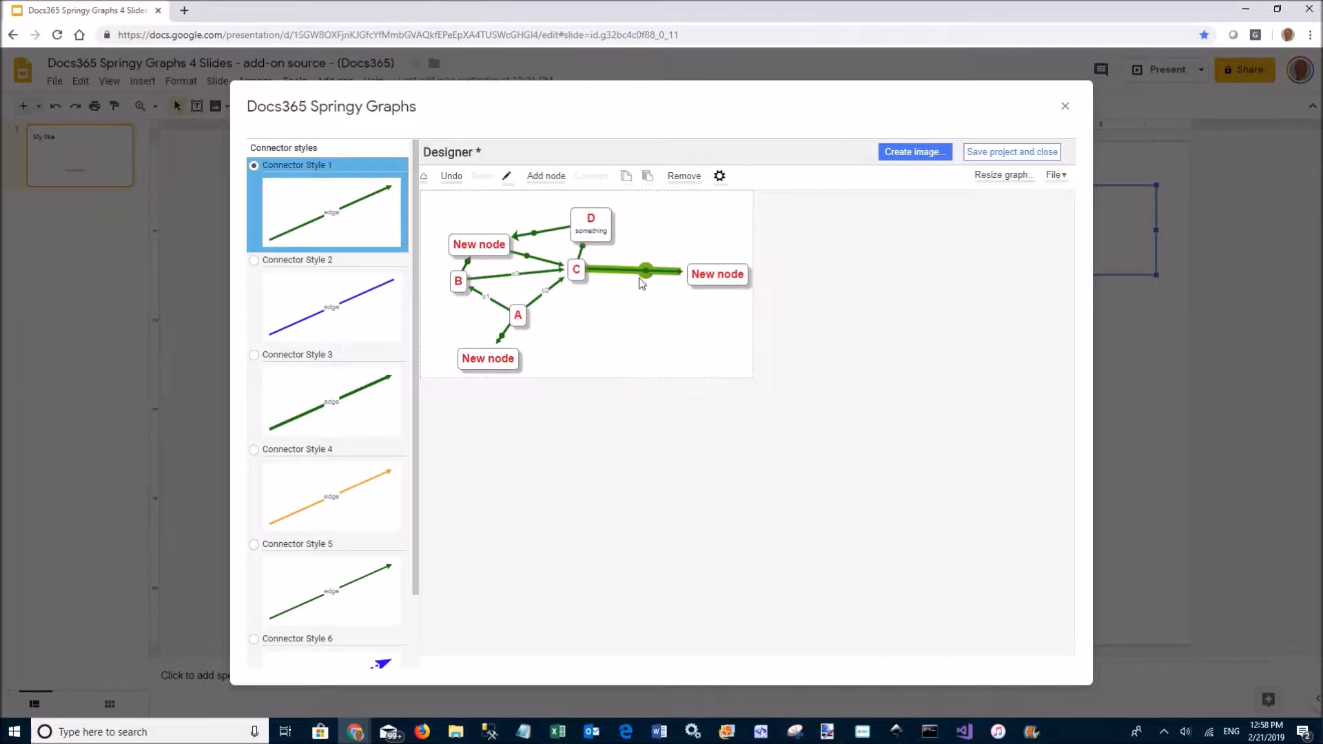
left_click(335, 503)
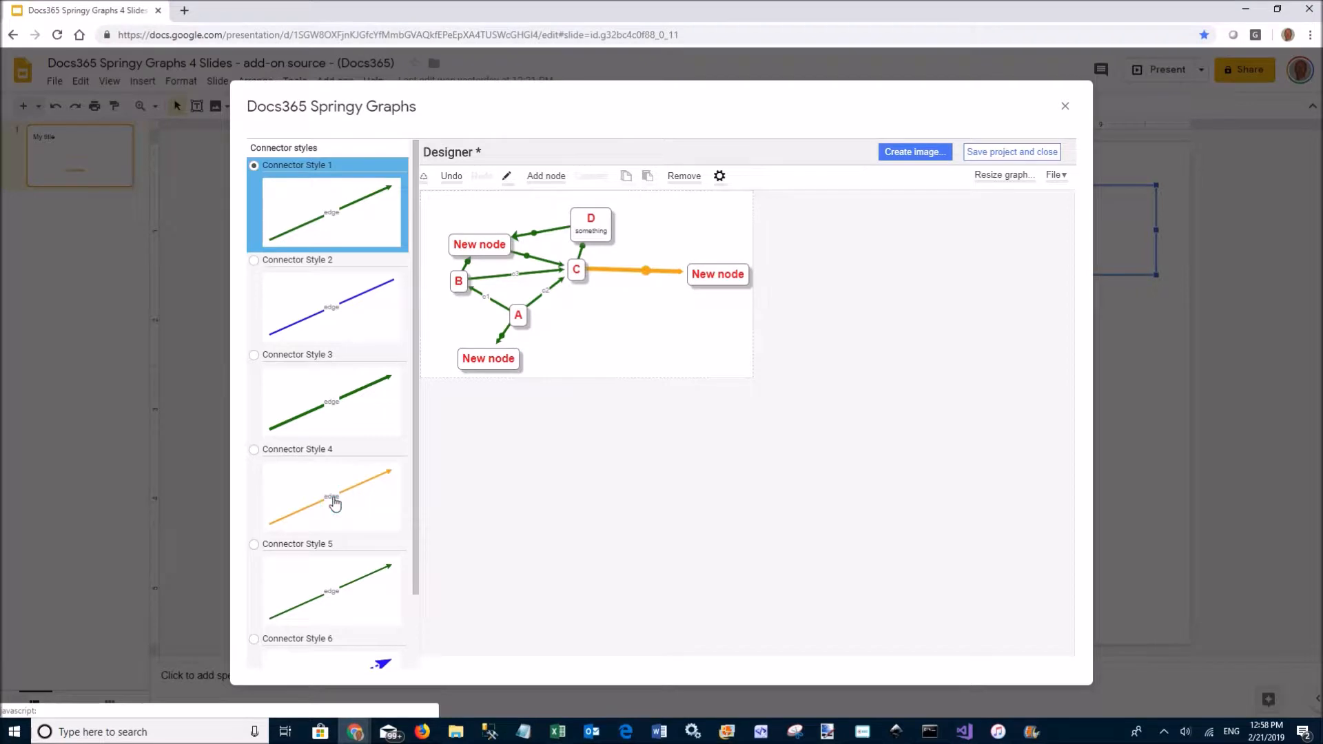
left_click(487, 297)
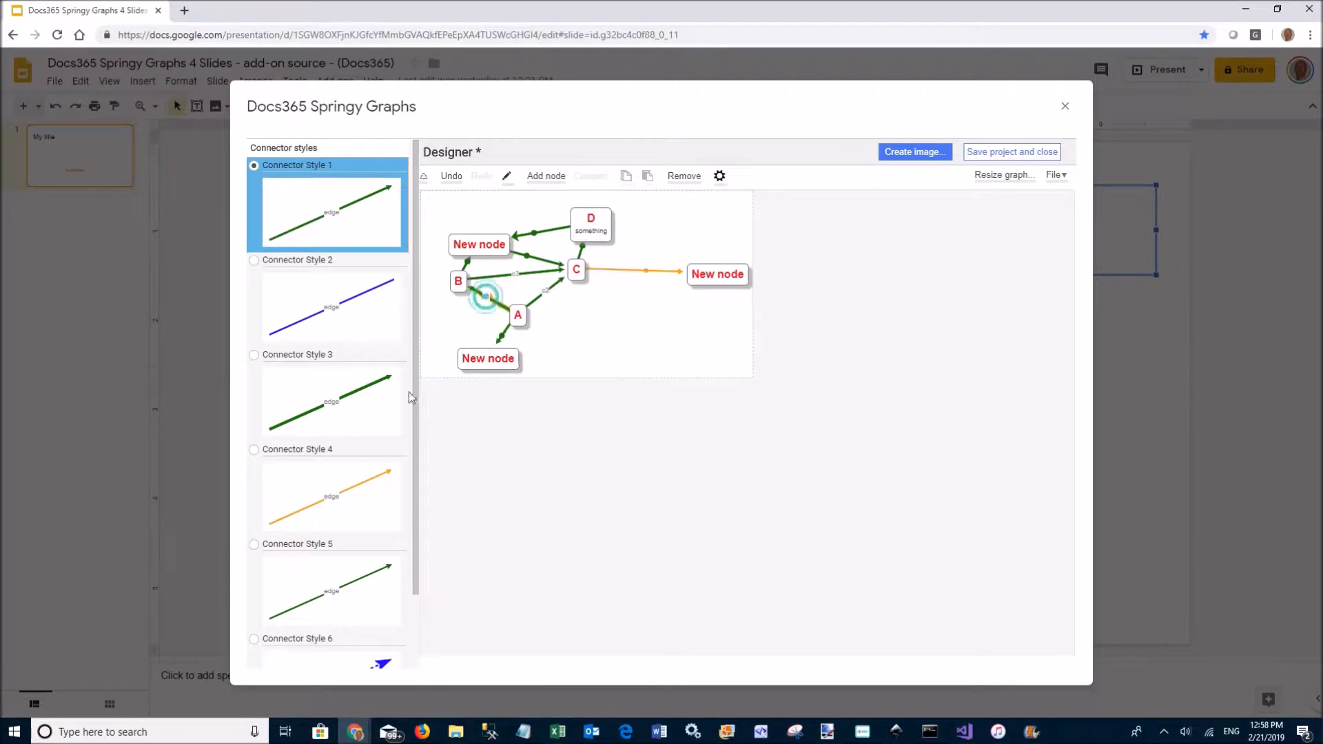
left_click(331, 501)
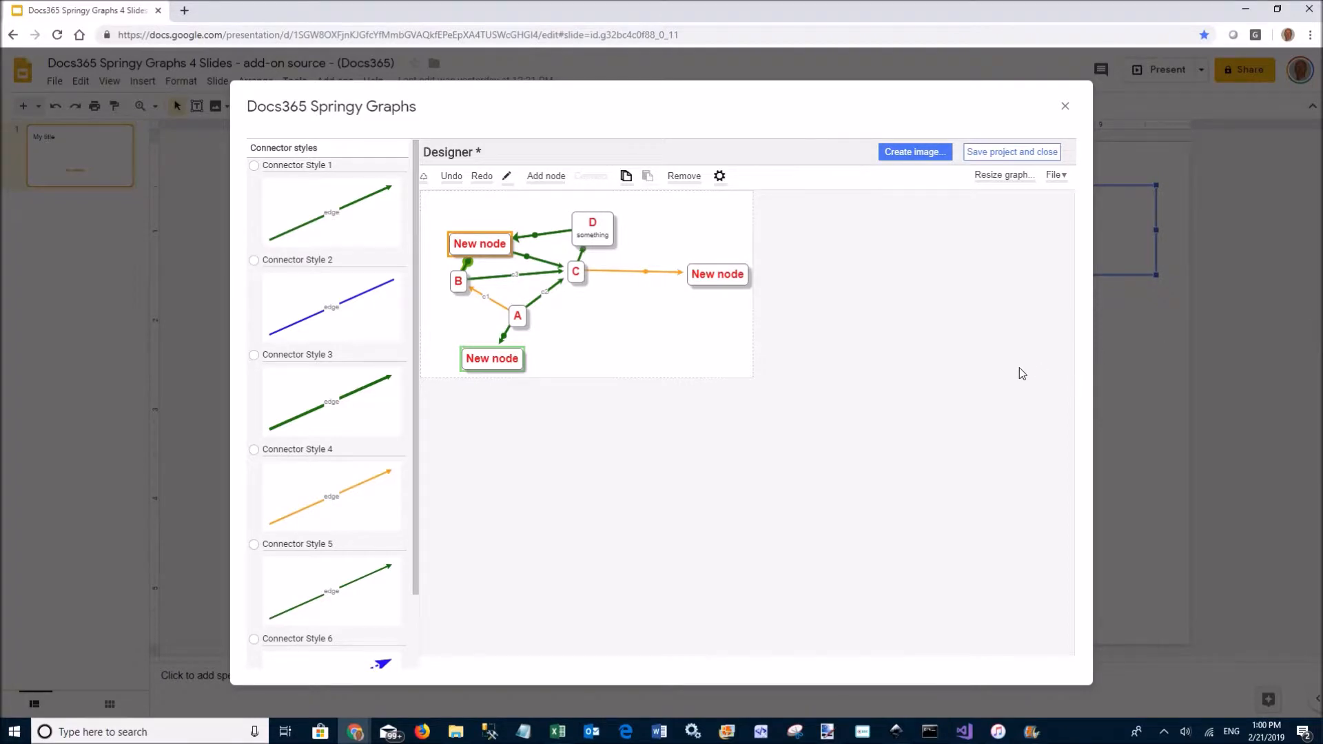
left_click(577, 233)
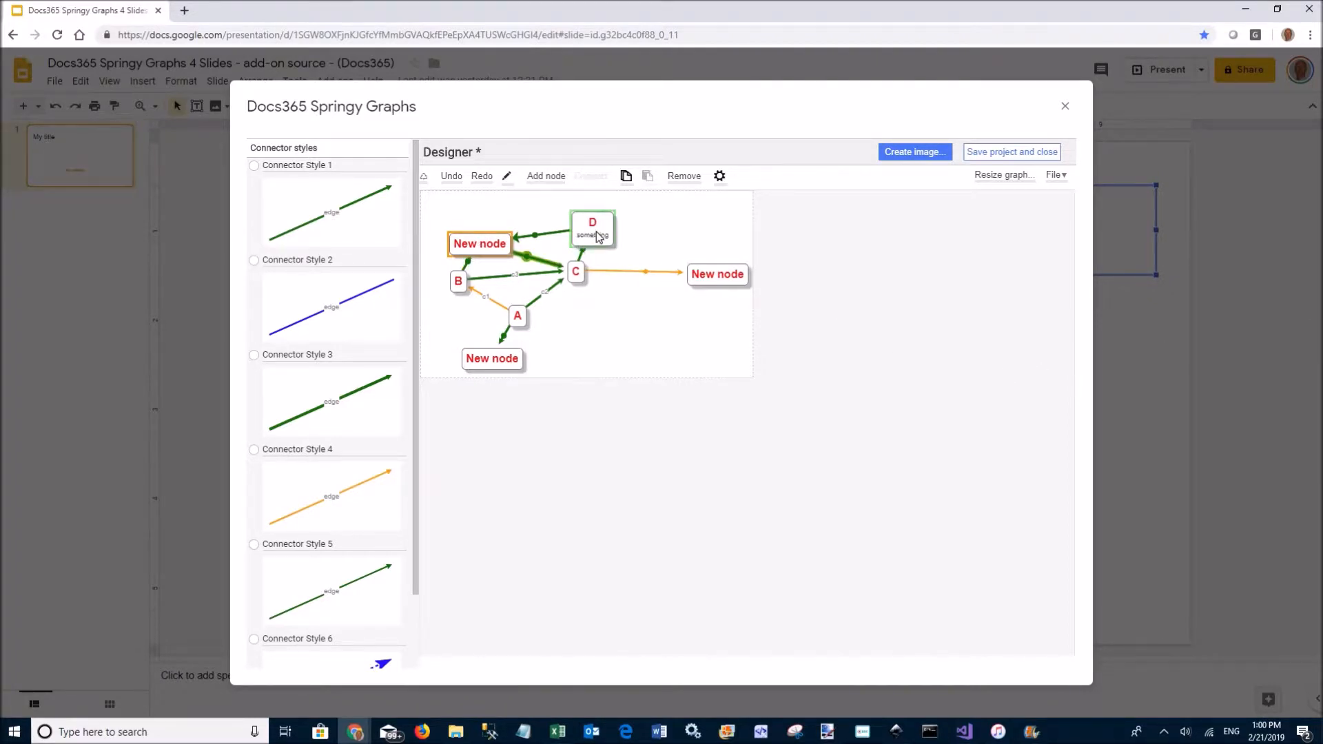
Drop image files onto node D, the upper-left New node and the right New node
right_click(598, 236)
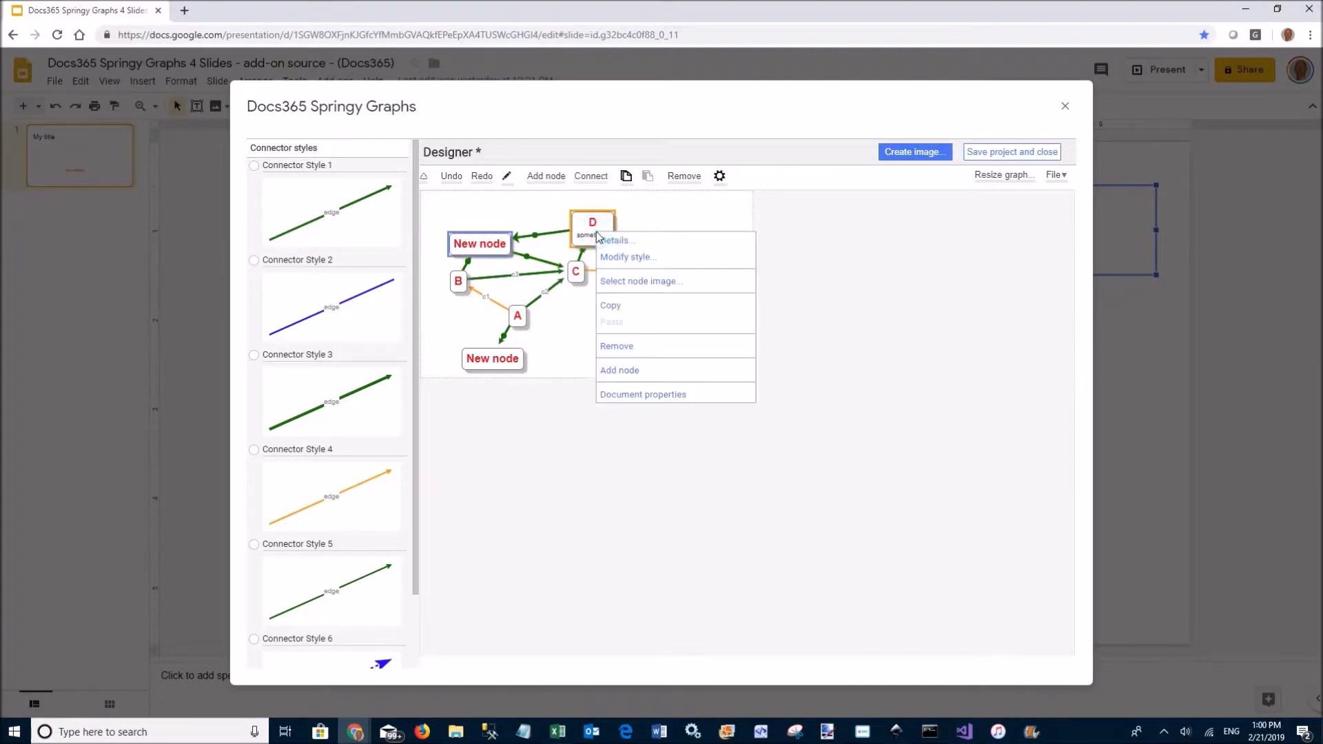
left_click(636, 282)
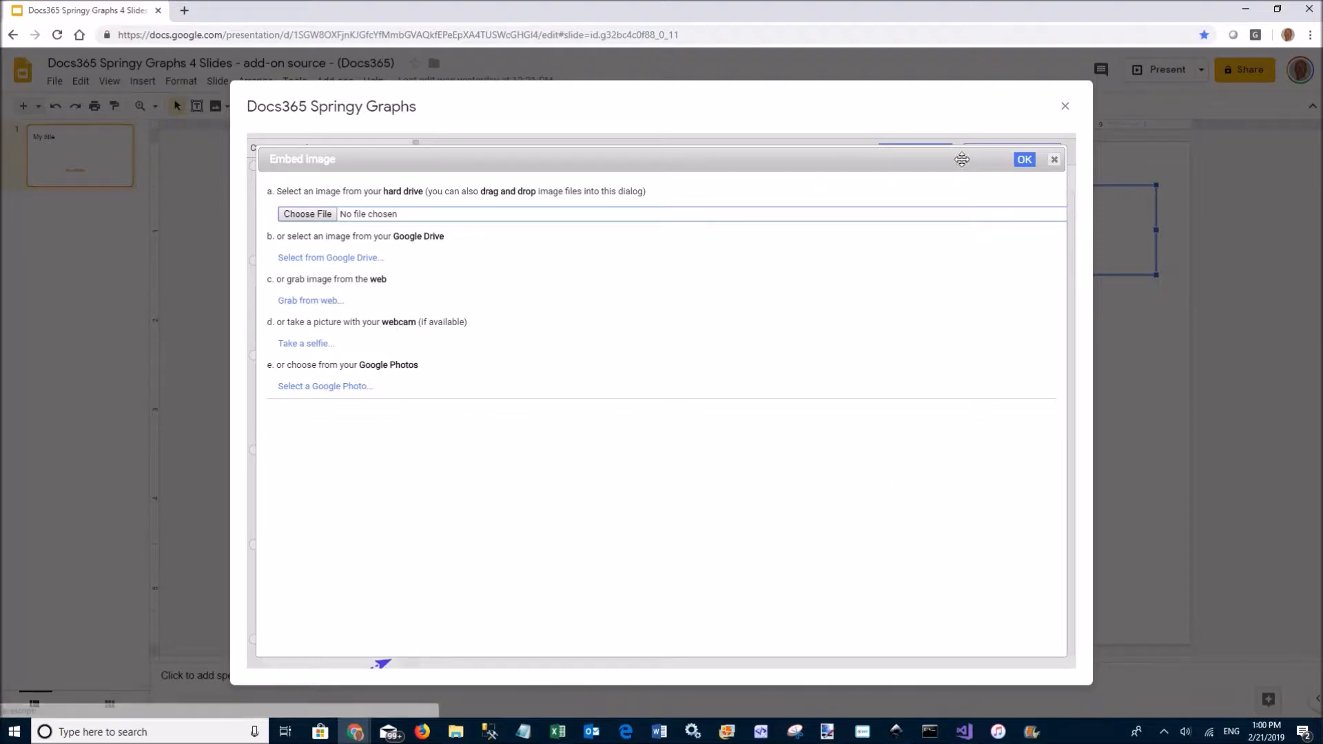
left_click(1024, 159)
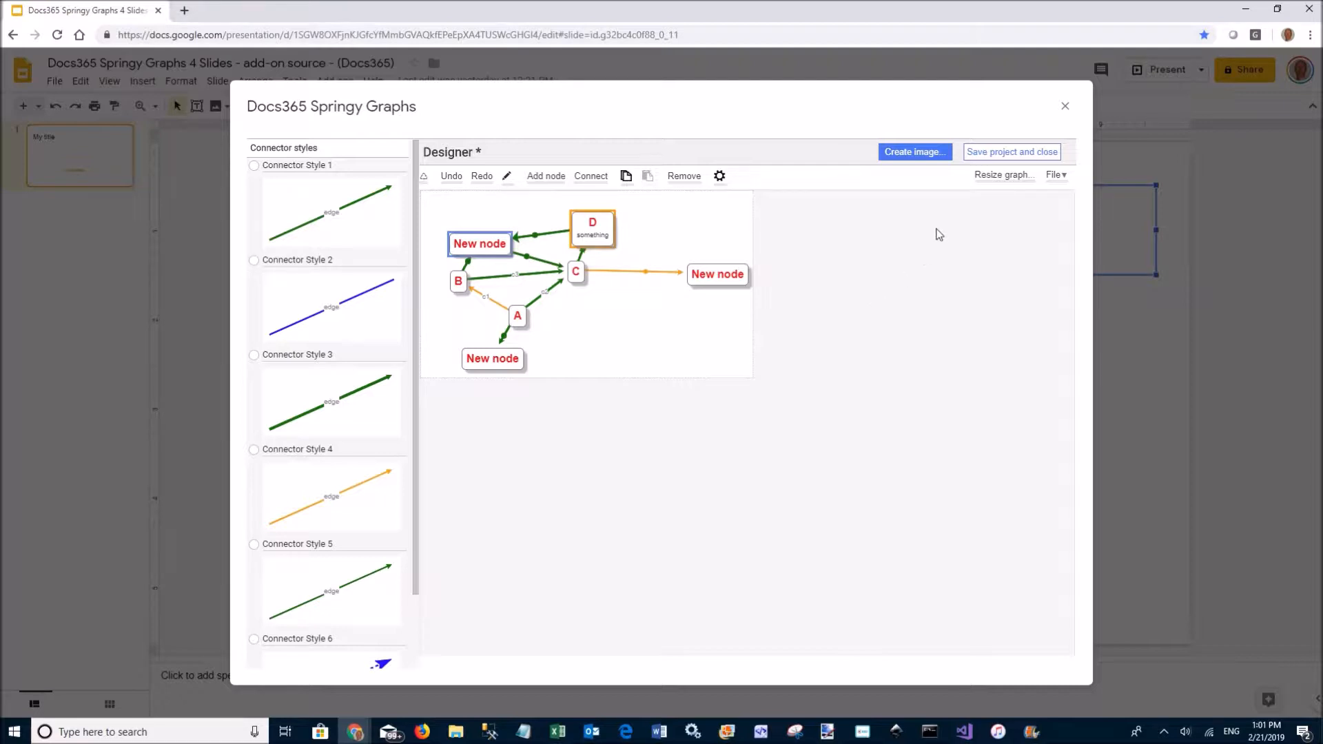
left_click_drag(1036, 423, 597, 234)
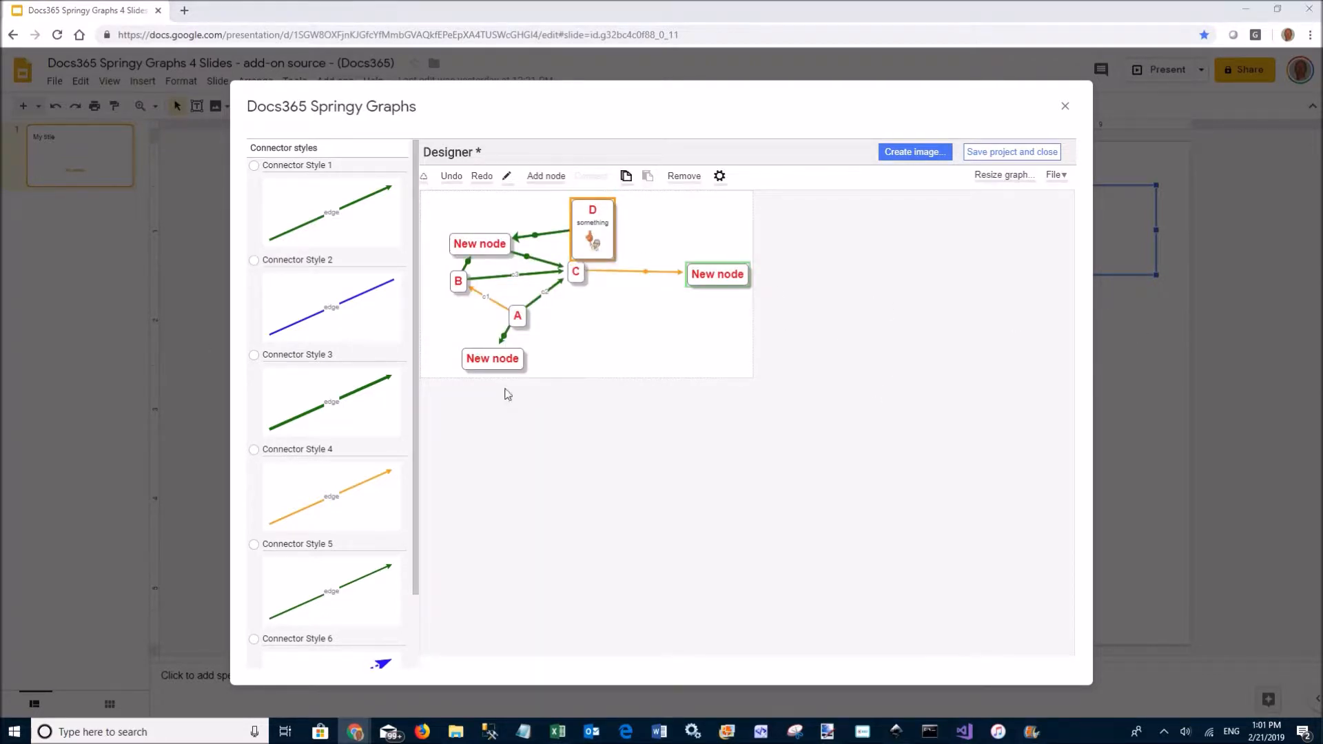
left_click_drag(973, 410, 490, 250)
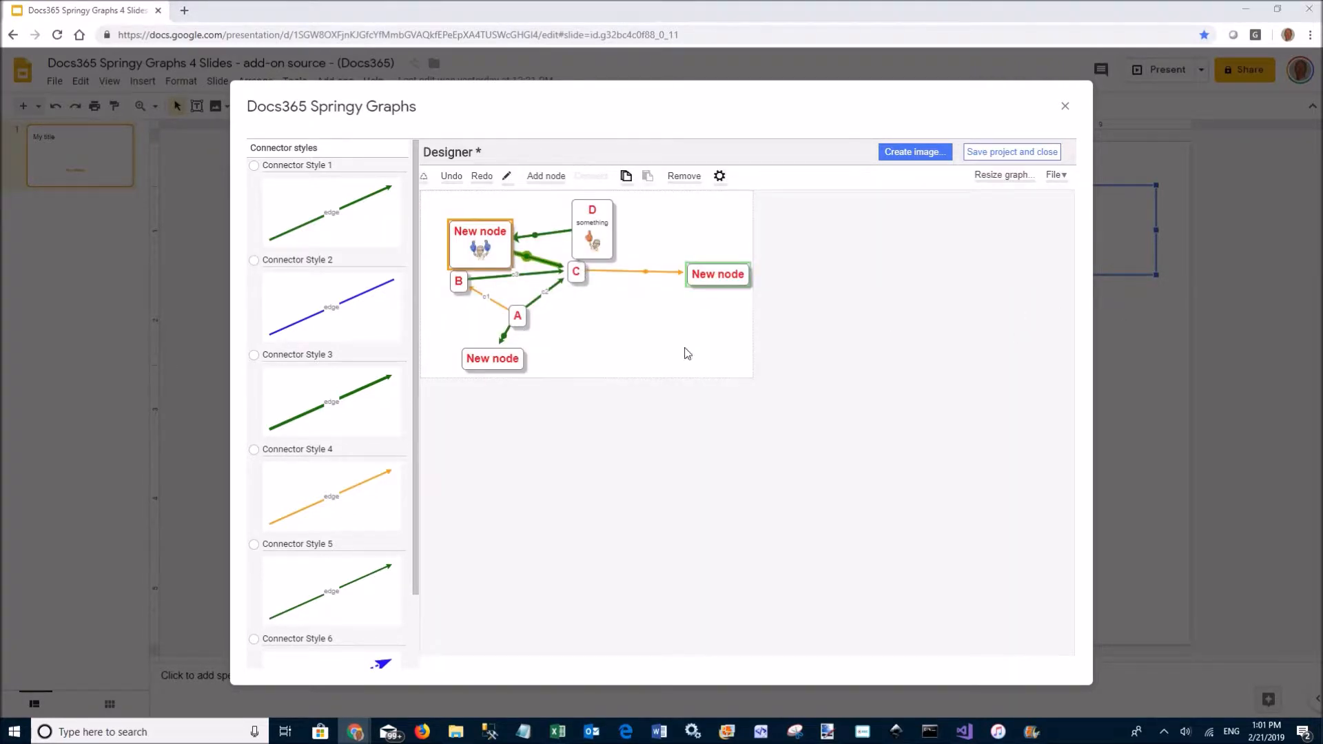
left_click_drag(685, 350, 718, 278)
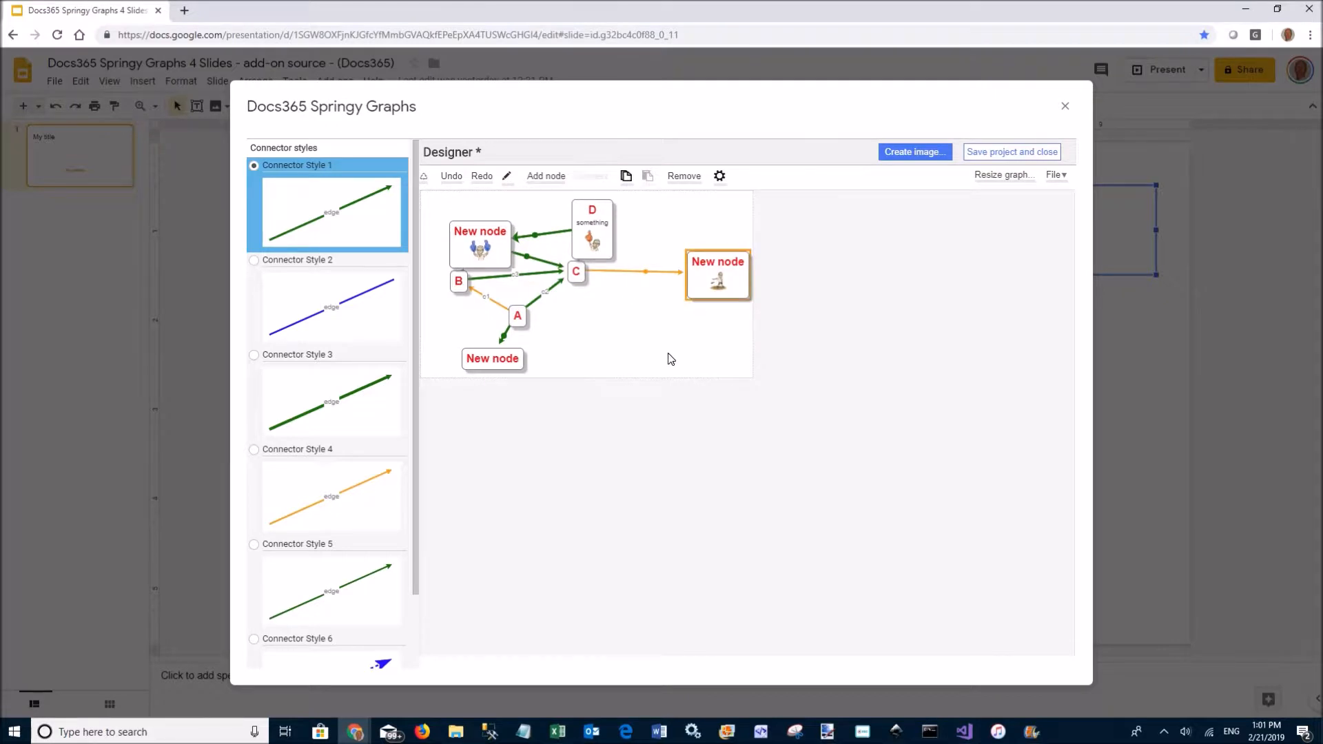
Set the right New node's style image position to Above text
right_click(713, 284)
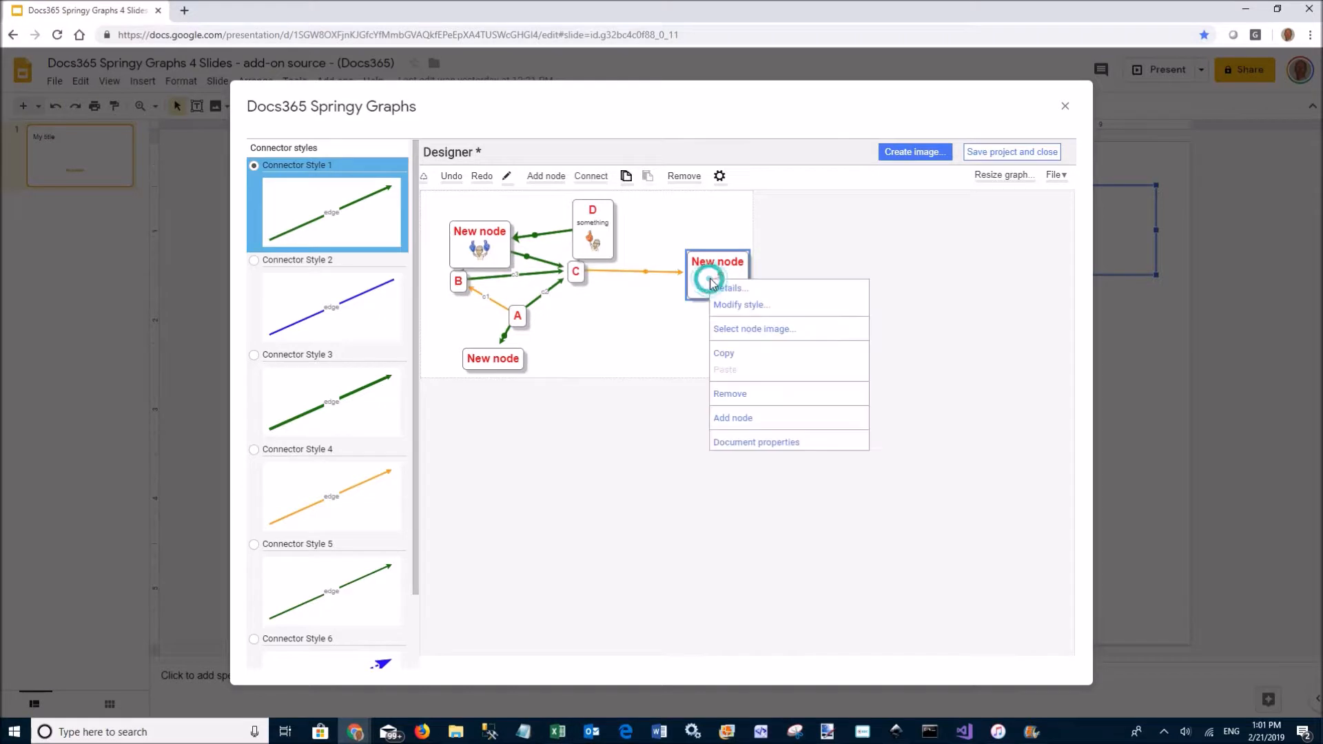
left_click(759, 306)
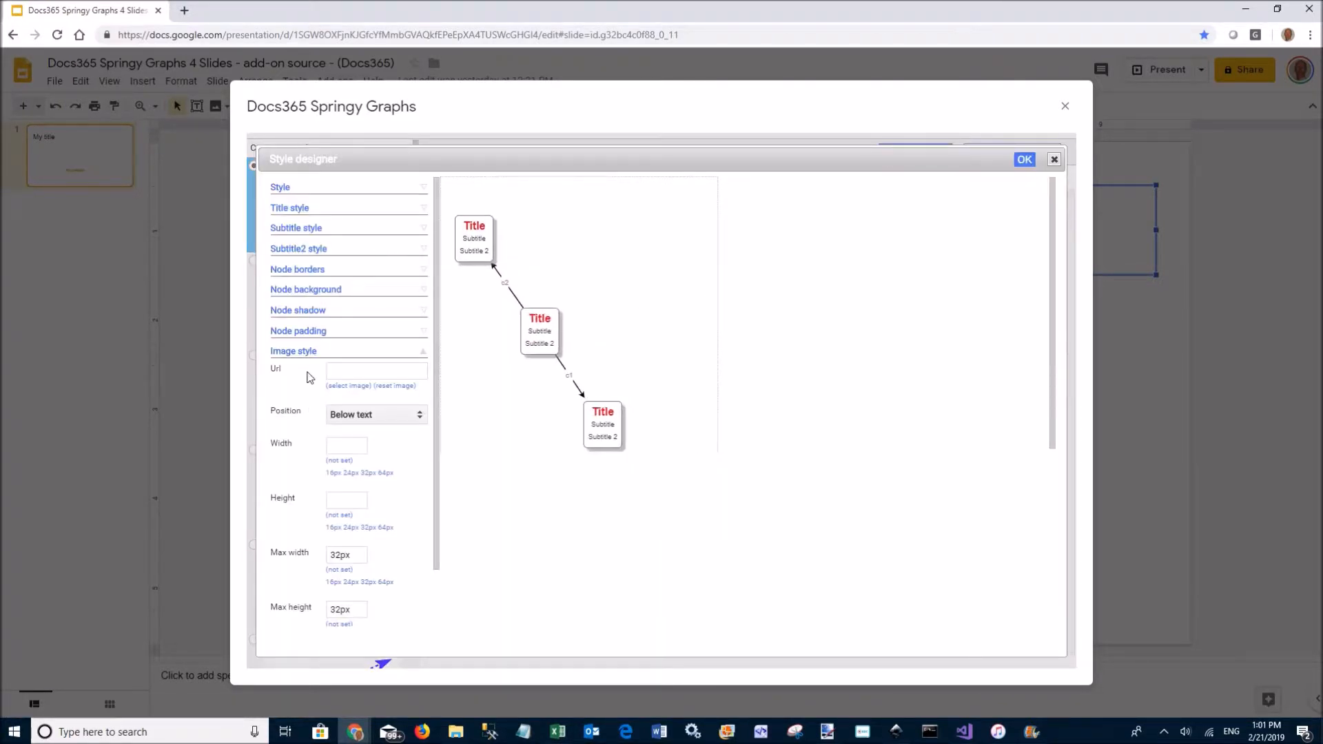
left_click(358, 416)
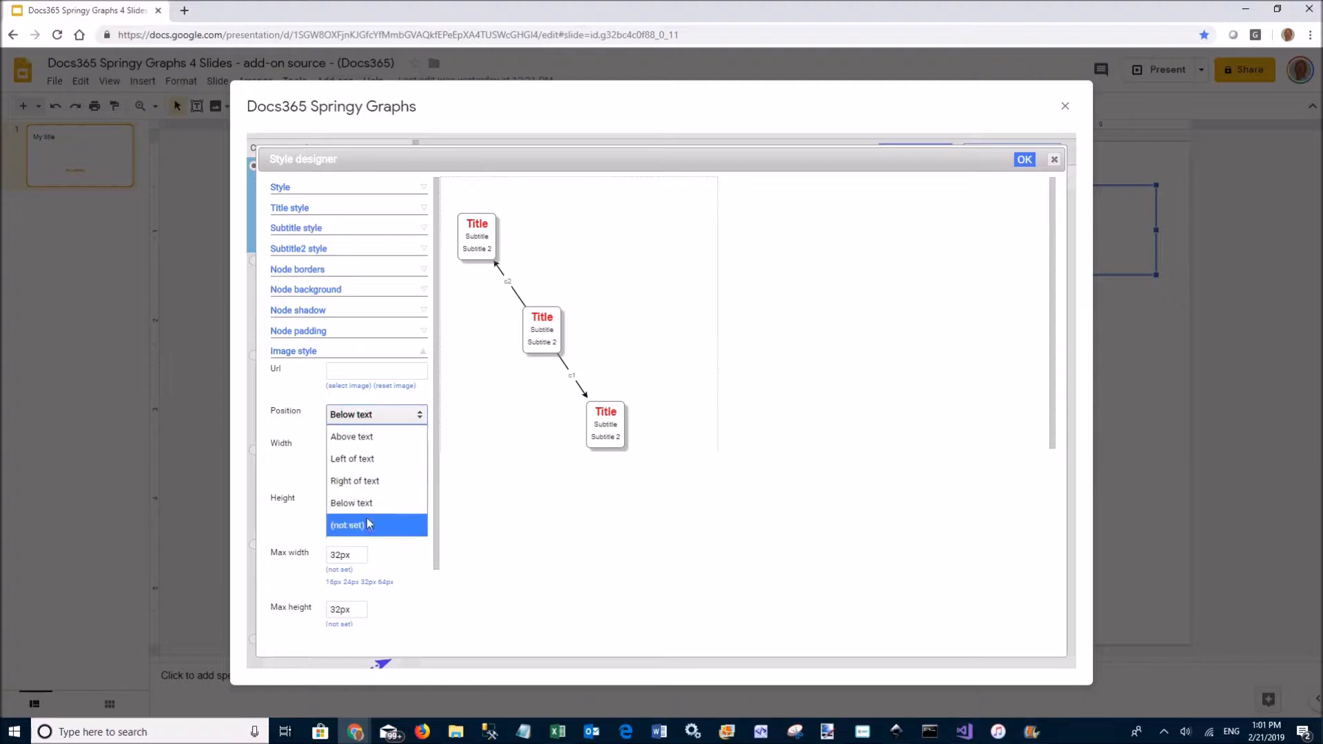
left_click(377, 438)
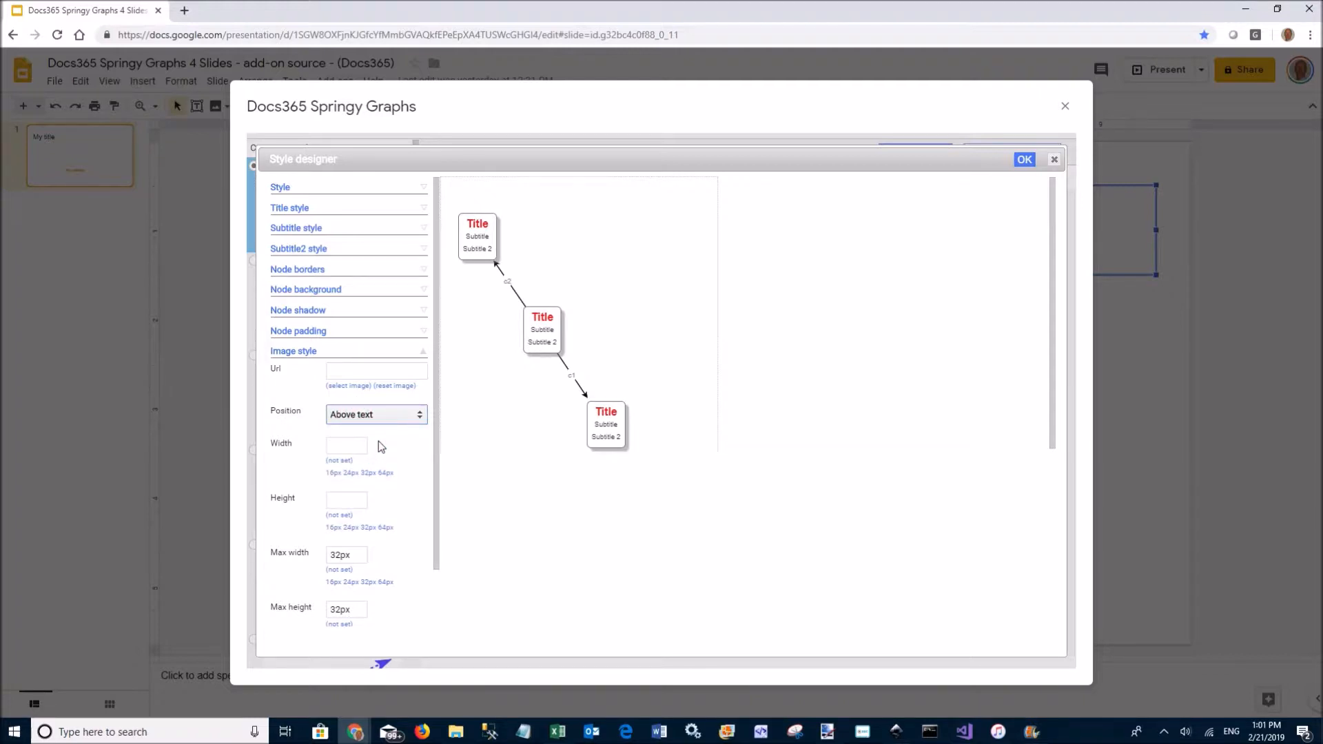
left_click(1023, 161)
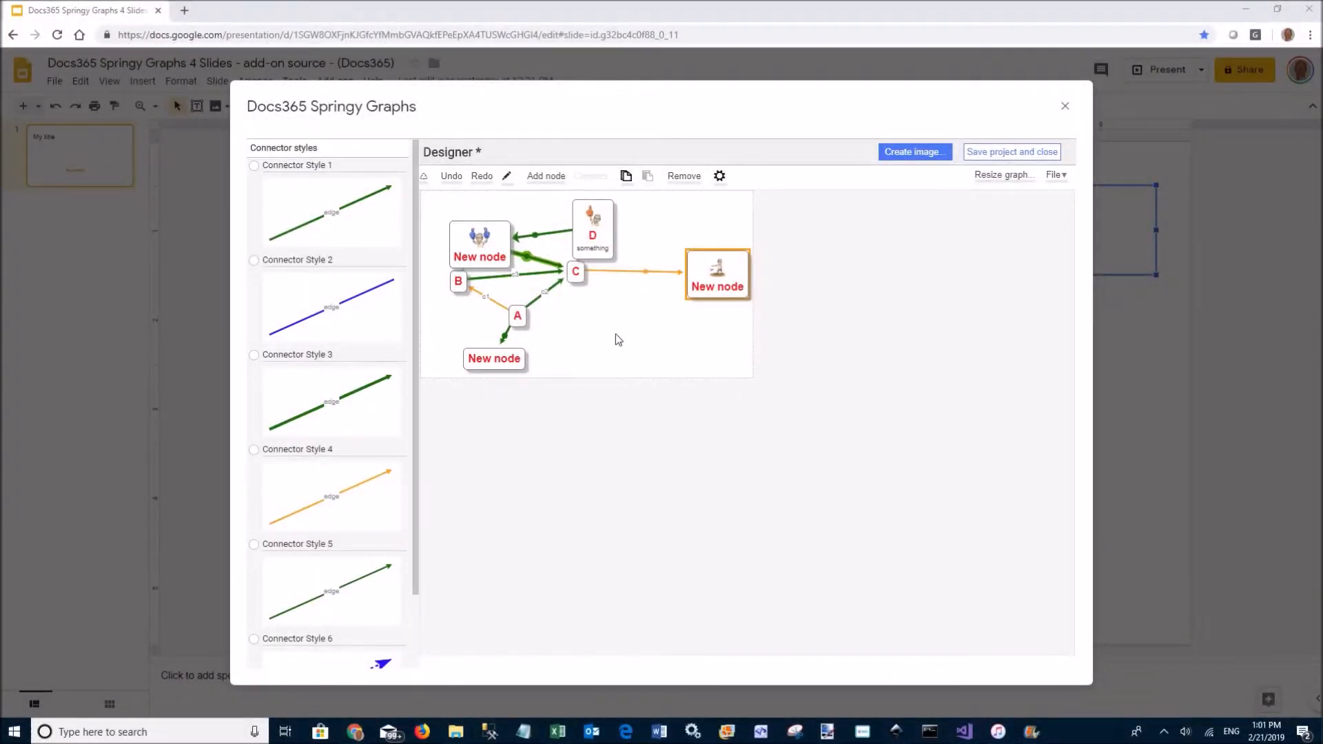
Move the bottom New node right and node A down, then open Create image
left_click(471, 284)
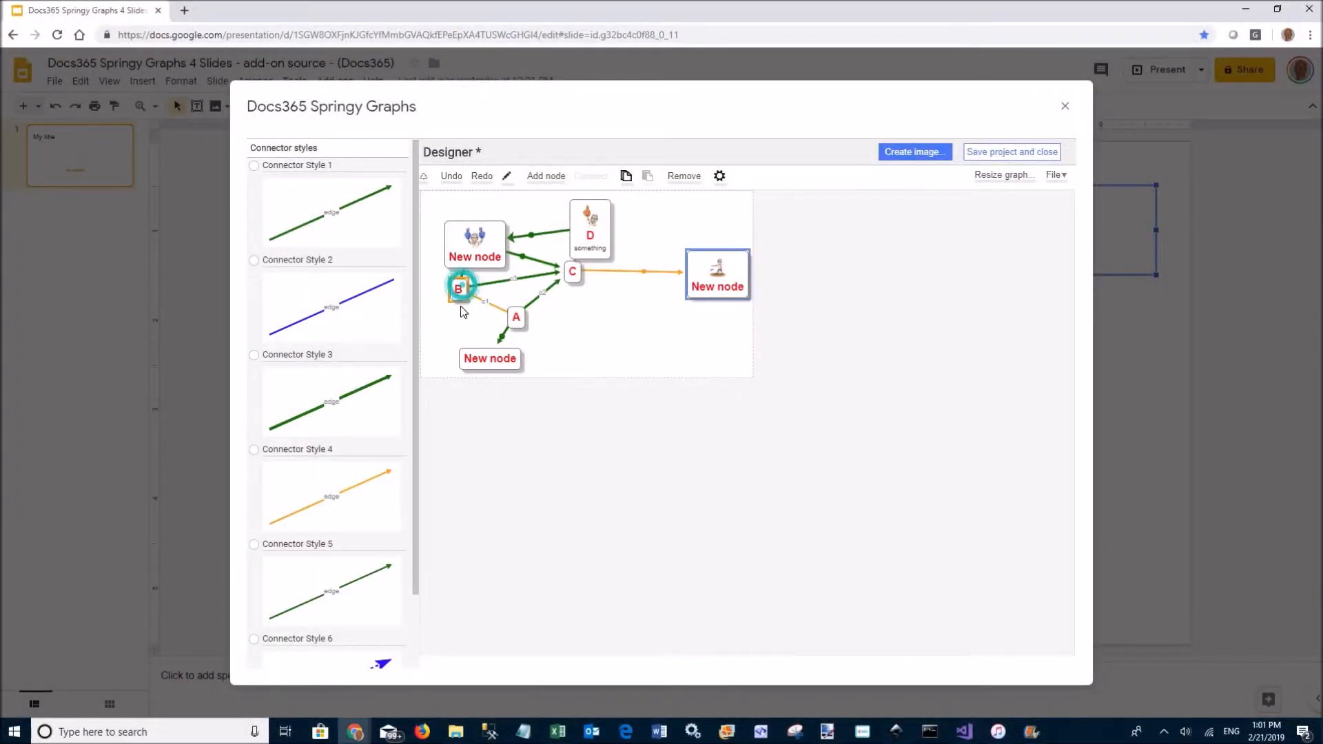
left_click_drag(543, 359, 657, 359)
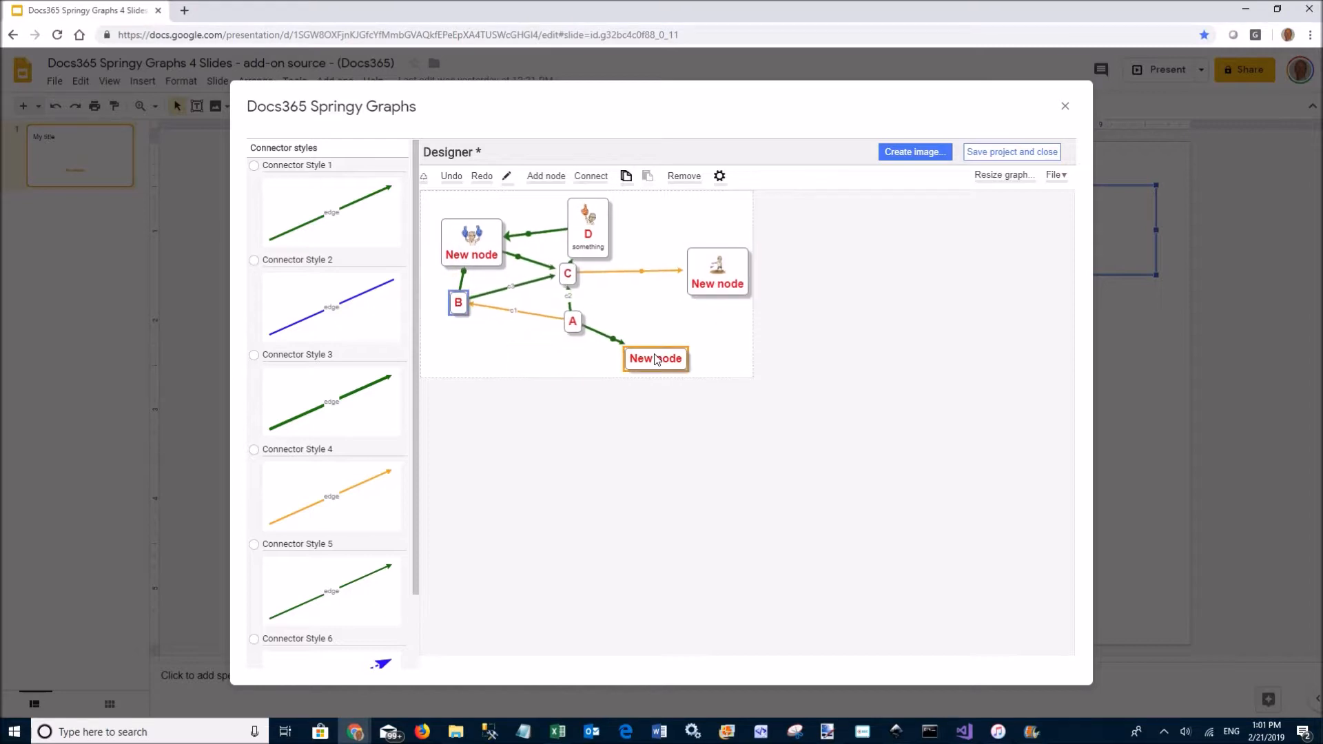
left_click_drag(565, 327, 550, 357)
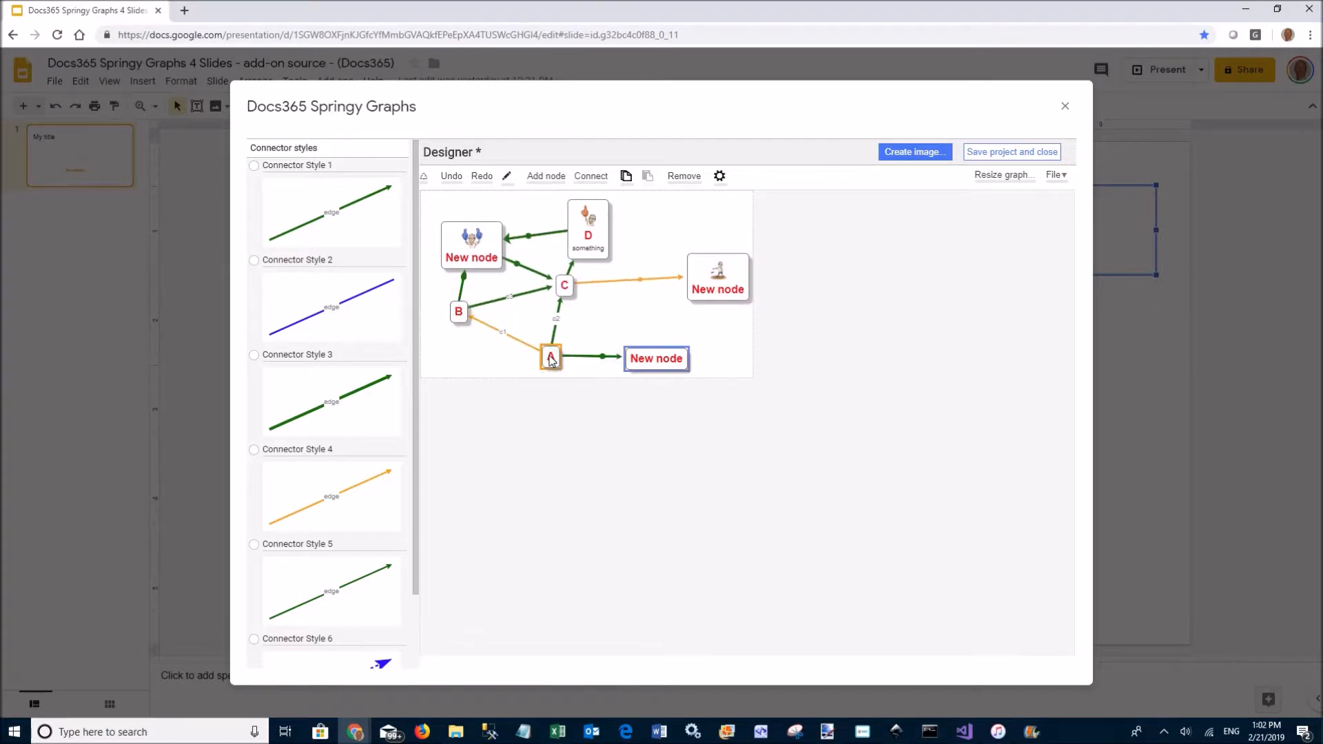
left_click(693, 288)
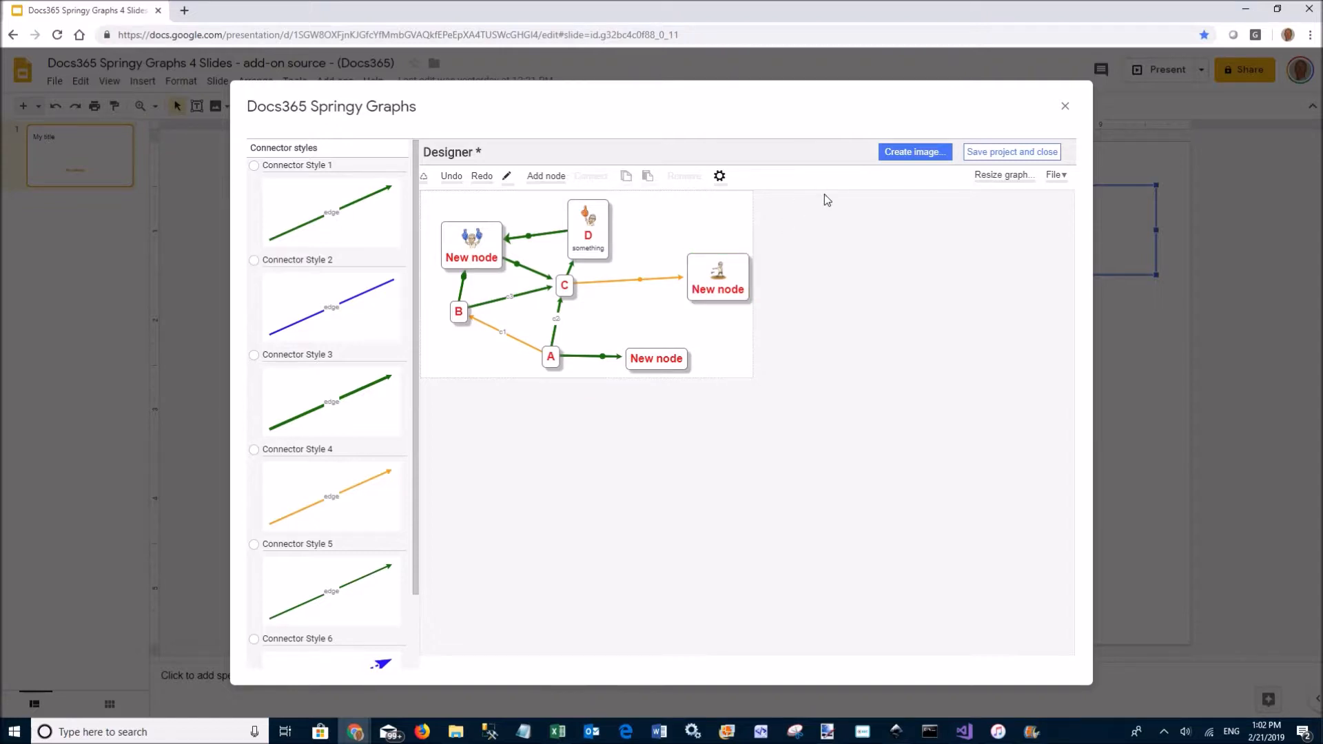
left_click(909, 154)
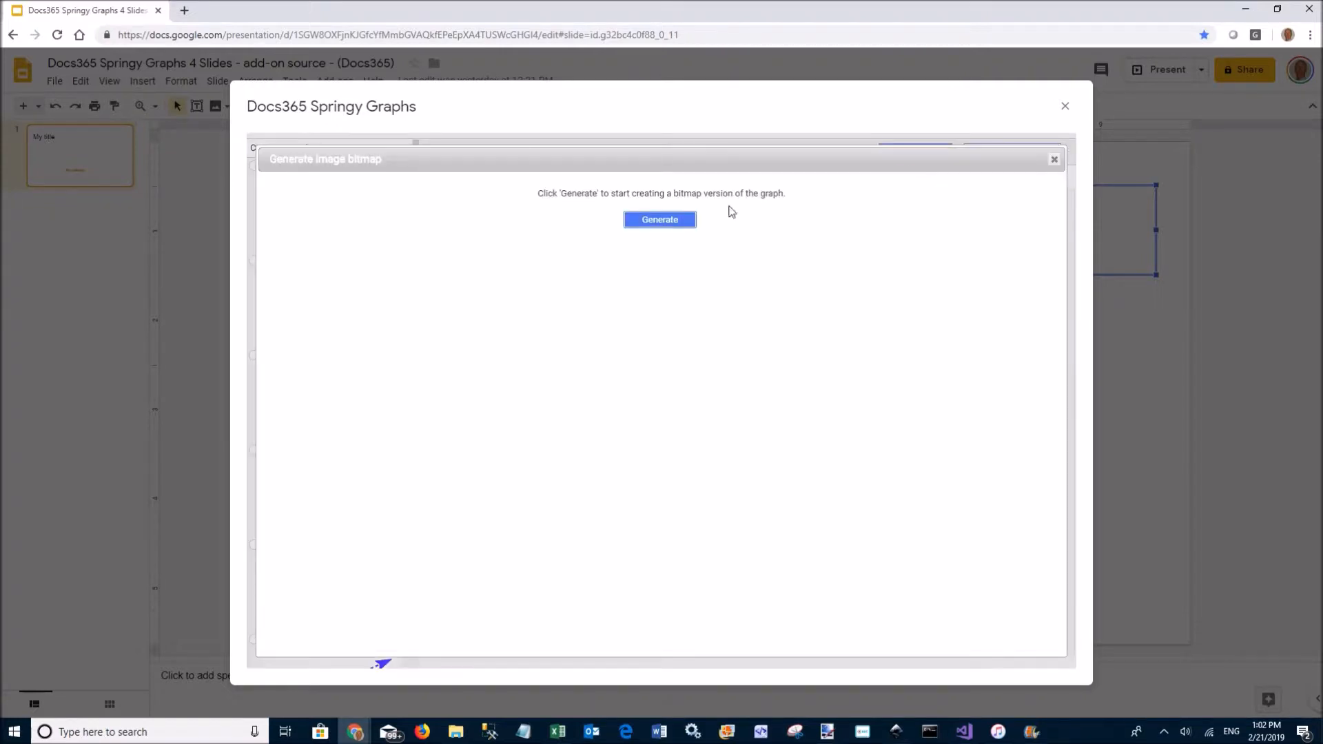
Generate the graph bitmap and insert it into the slide, closing the add-on
left_click(660, 219)
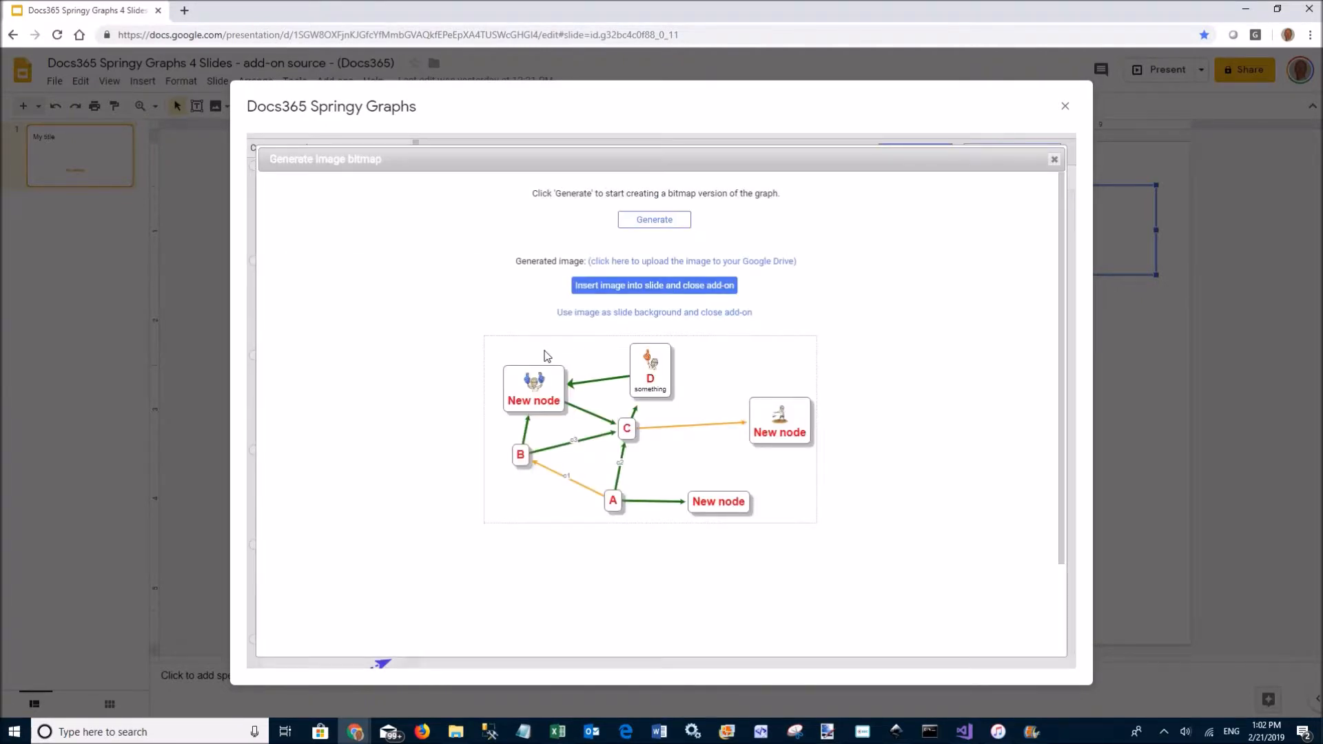
left_click(632, 285)
left_click(659, 287)
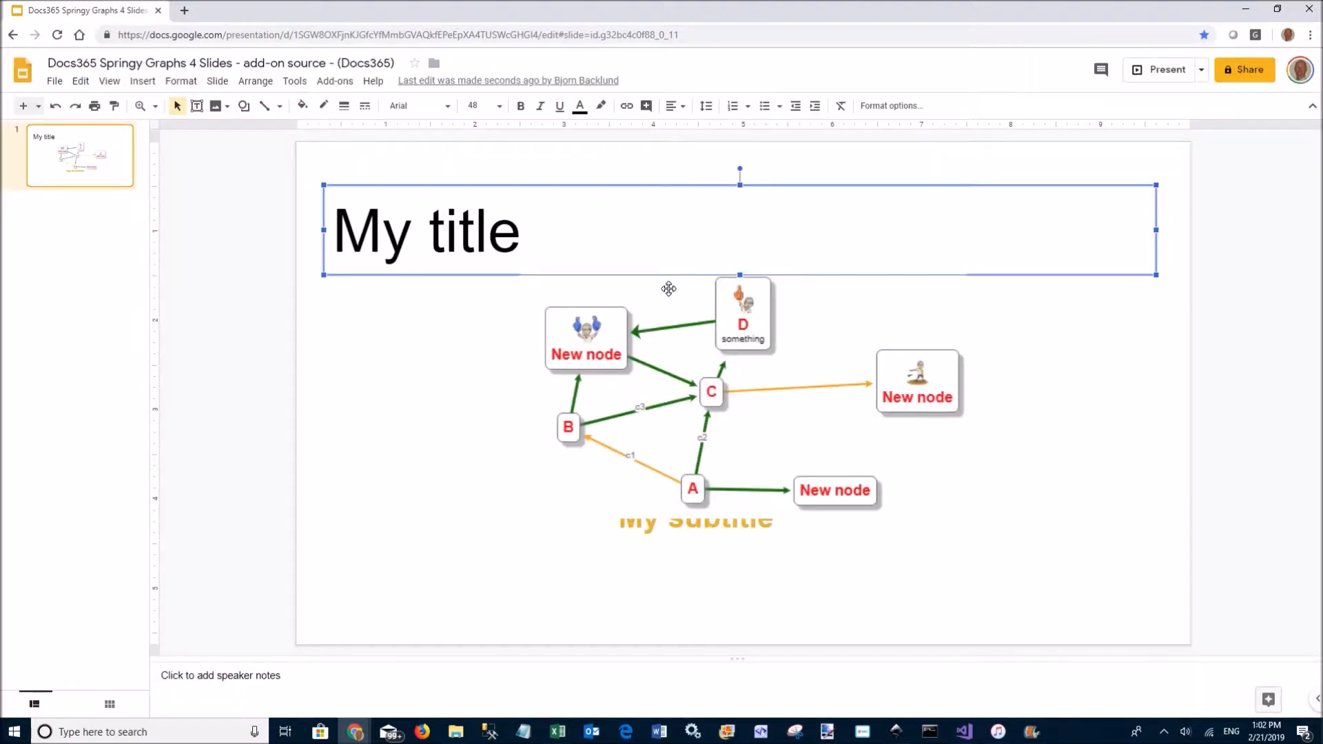
Drag the inserted graph image down and to the left on the slide
left_click(698, 372)
left_click_drag(753, 366, 577, 446)
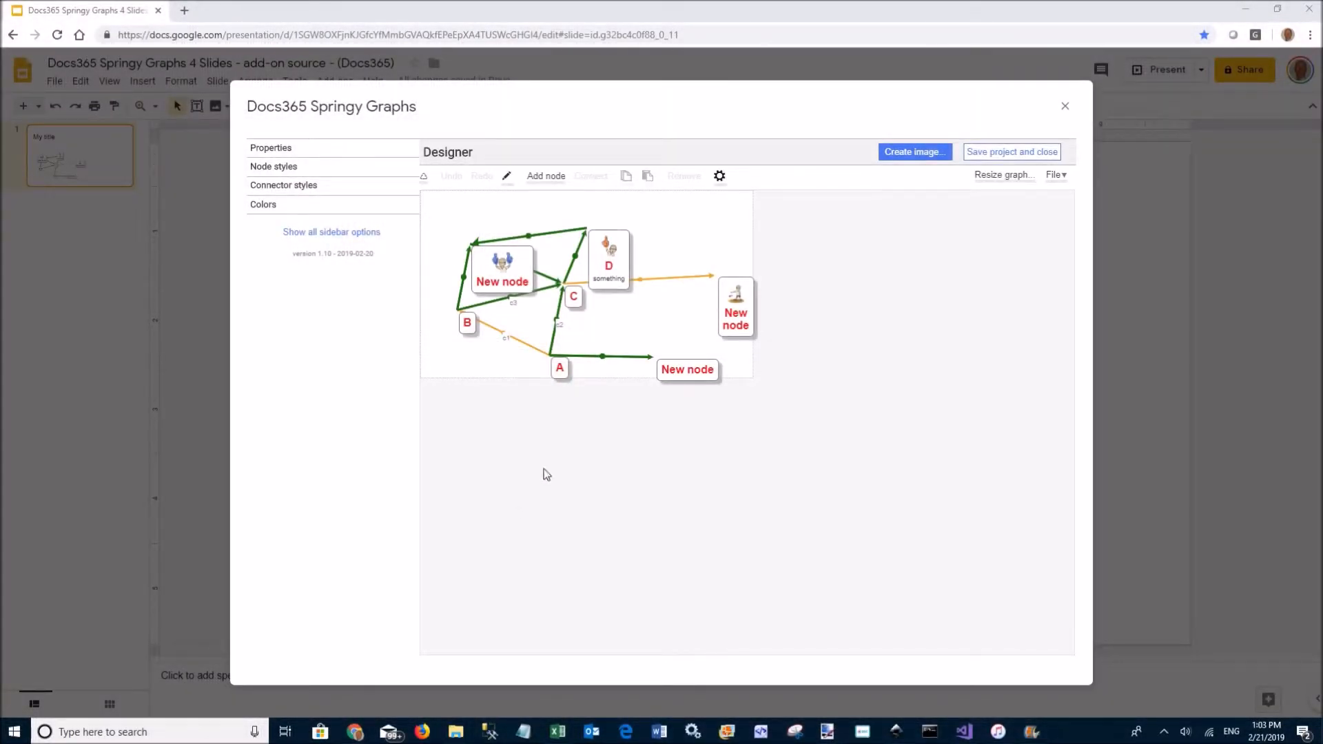
Create a new graph with the 960×540 px size preset
left_click(1056, 175)
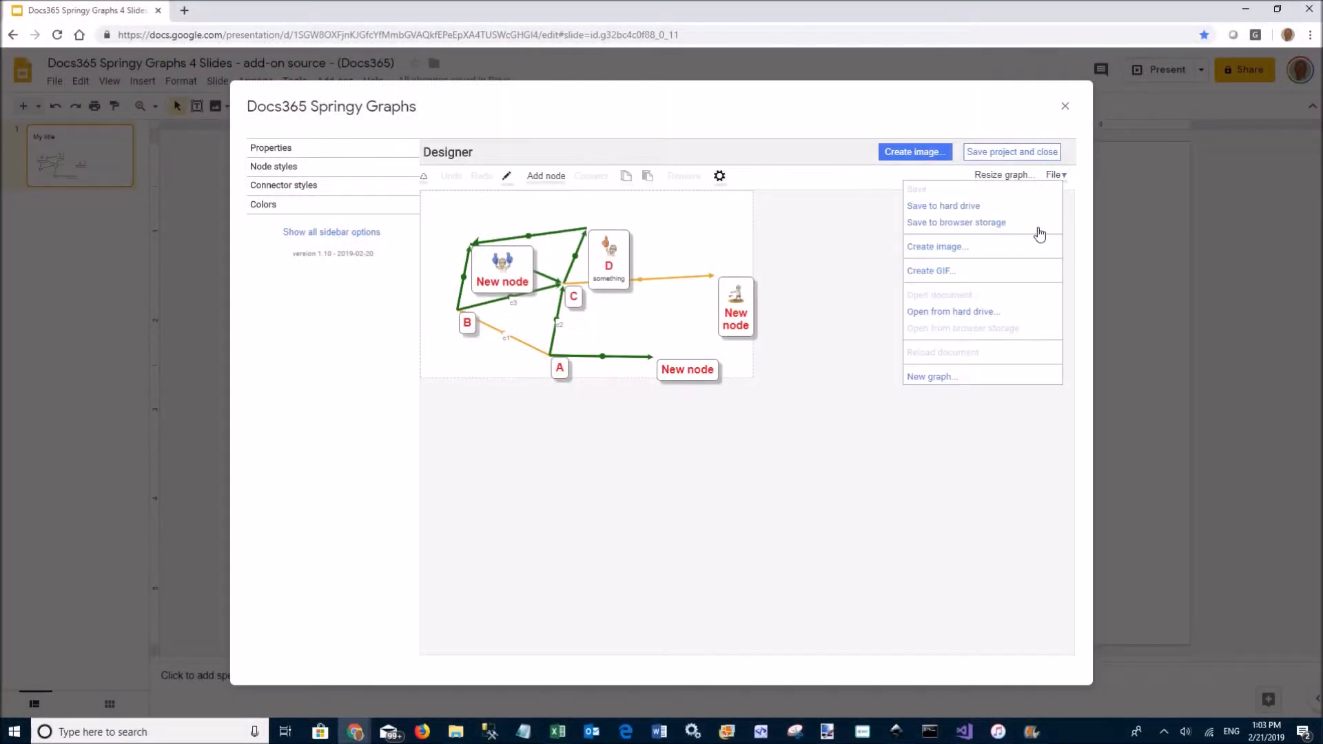
left_click(962, 378)
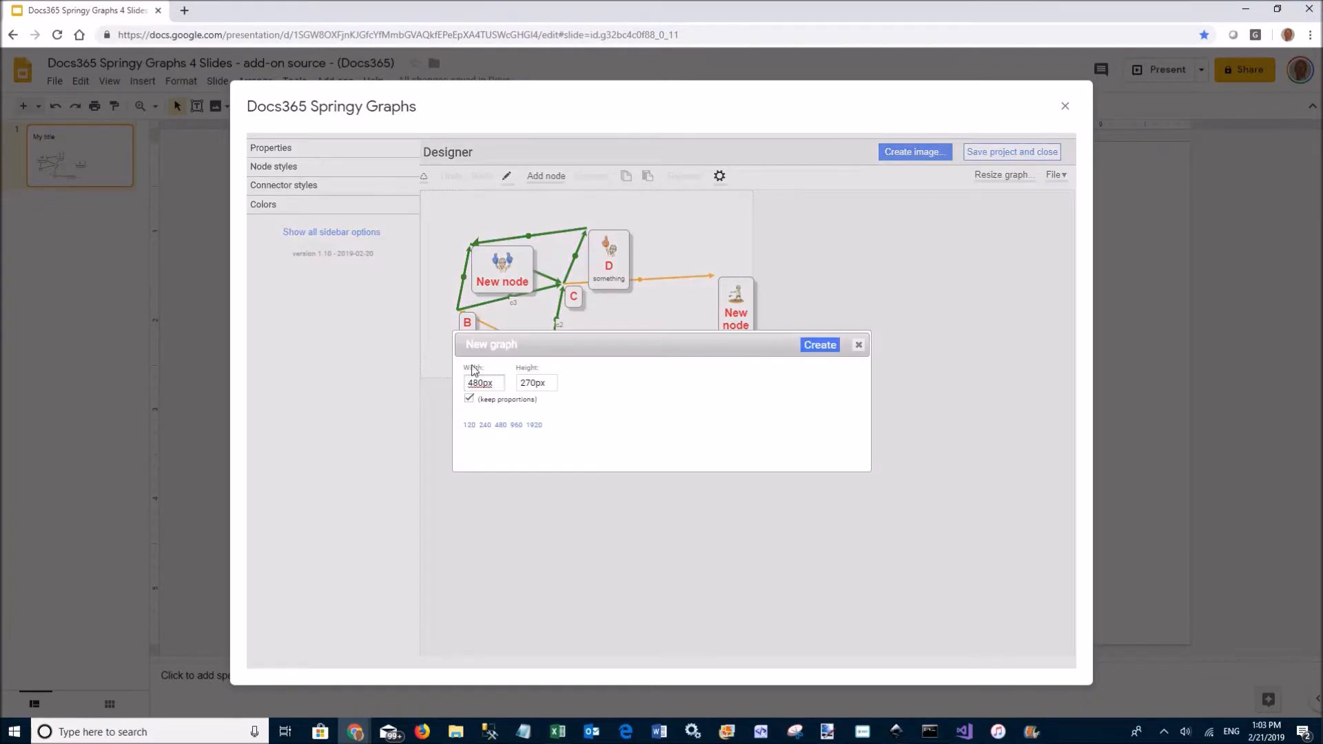
left_click(517, 425)
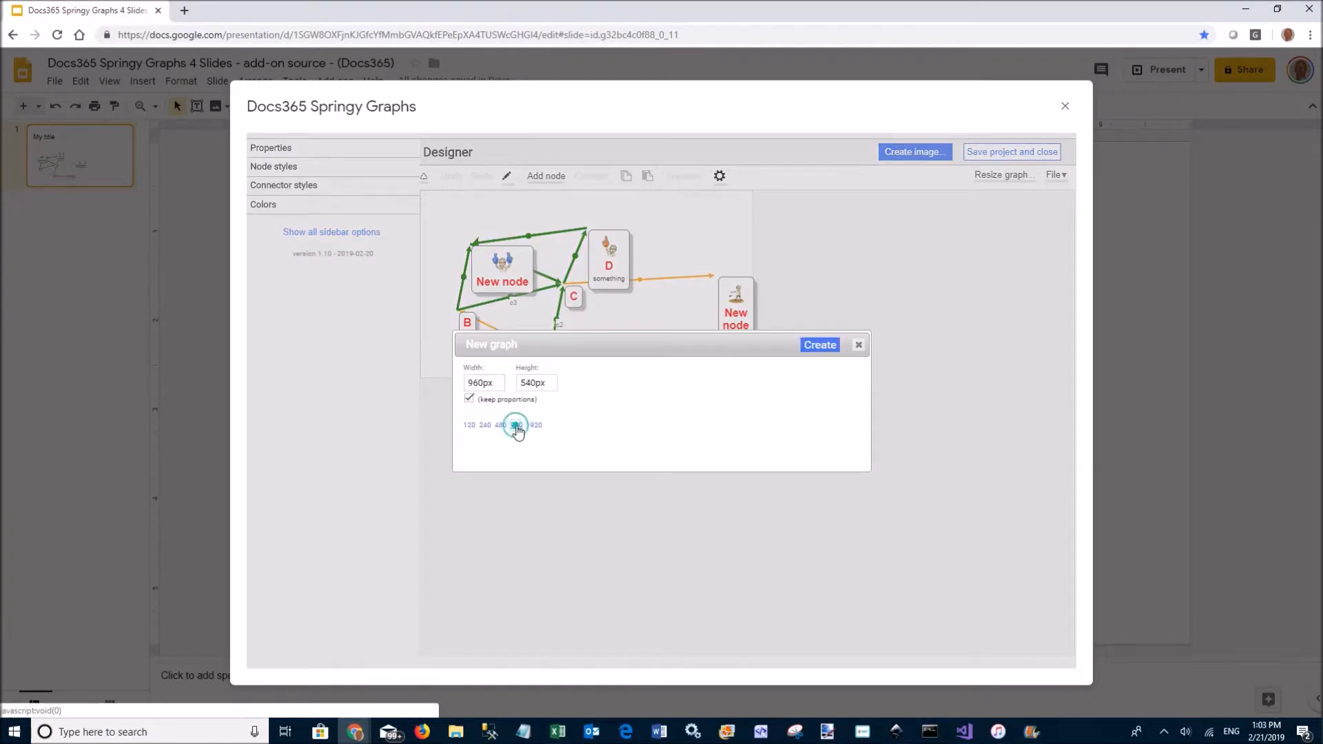
left_click(820, 344)
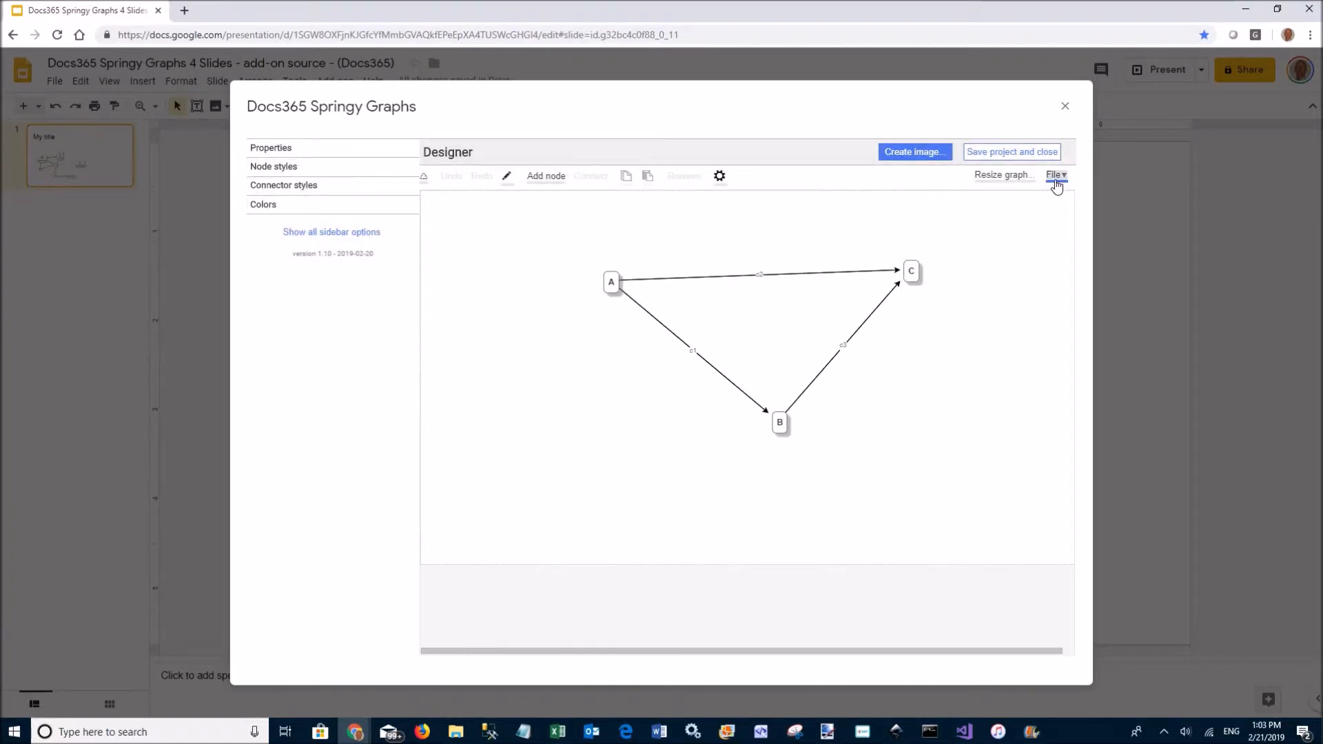
Move node B down-left and shrink the graph to the 480 px width preset
left_click_drag(773, 424, 646, 449)
left_click(864, 335, "shift")
left_click(1004, 176)
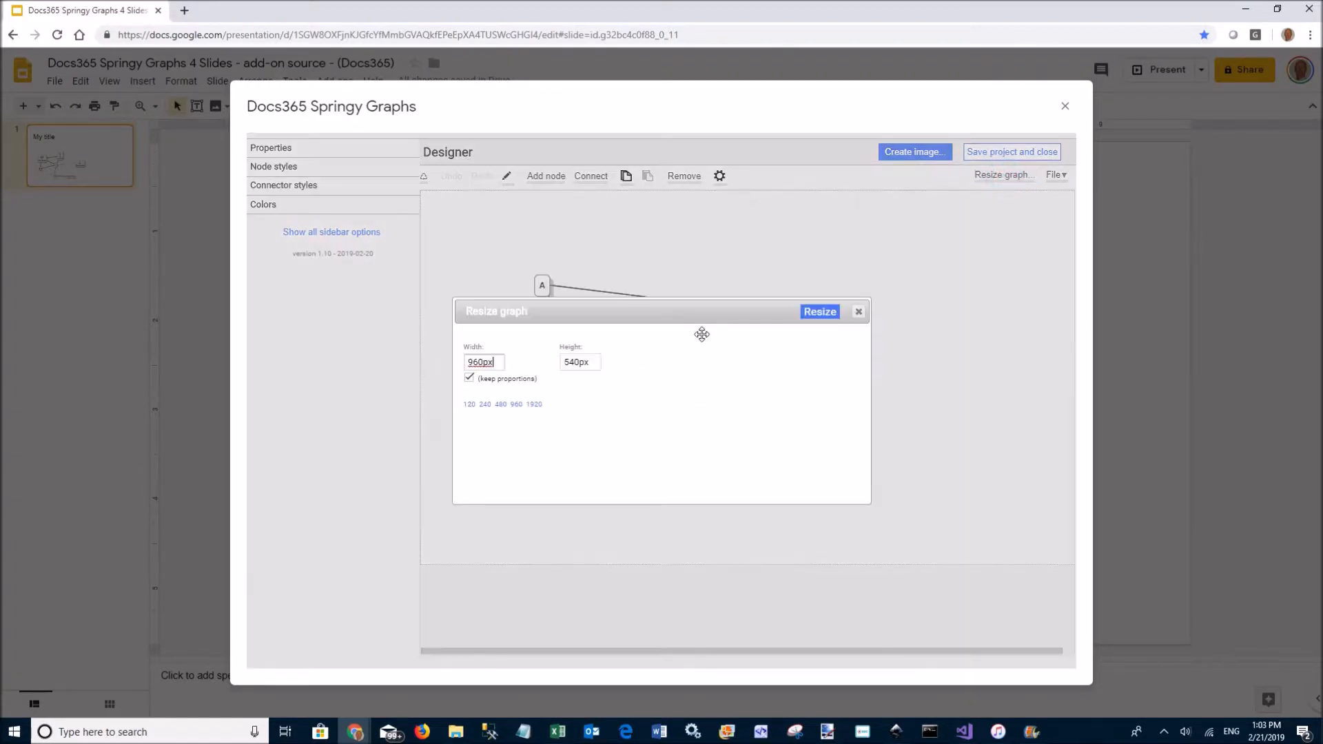
left_click(500, 405)
left_click(820, 311)
Add a new linked node off each of nodes C, B and A
left_click(689, 293)
left_click(526, 284, "shift")
left_click(635, 235)
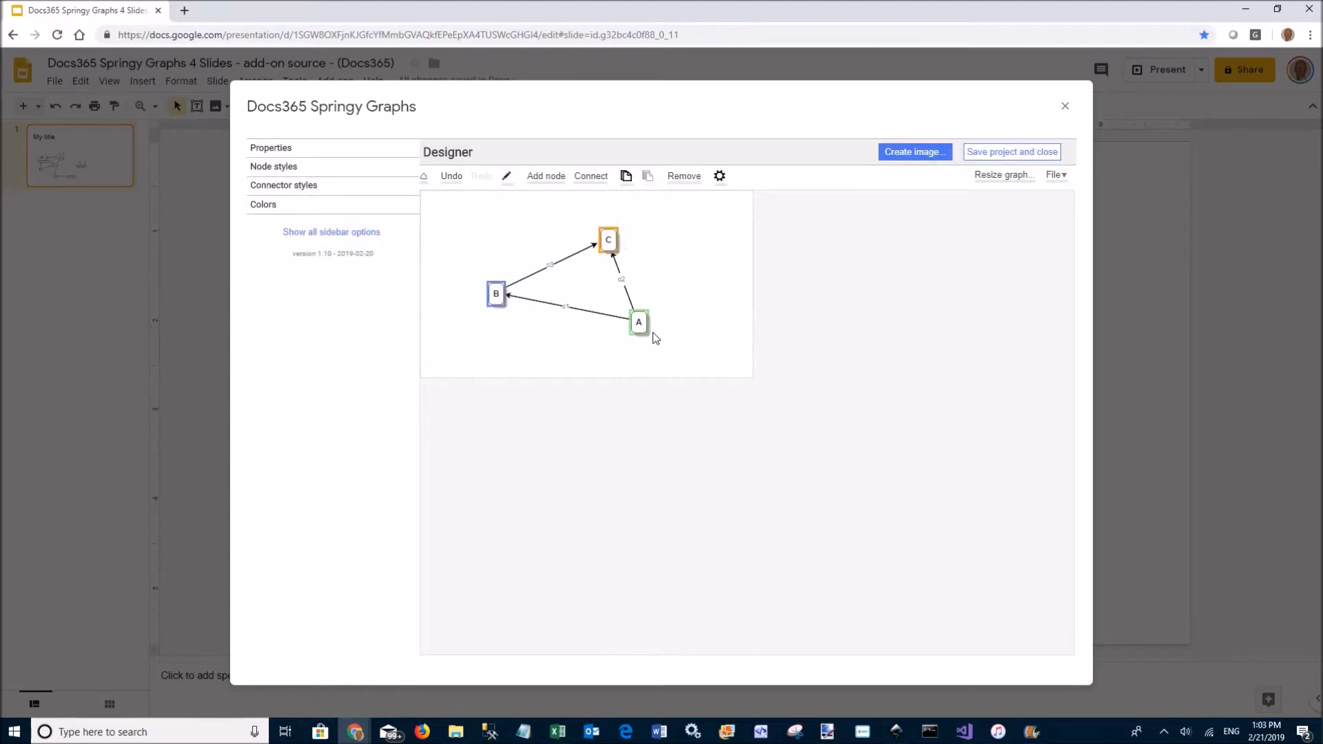
right_click(608, 238)
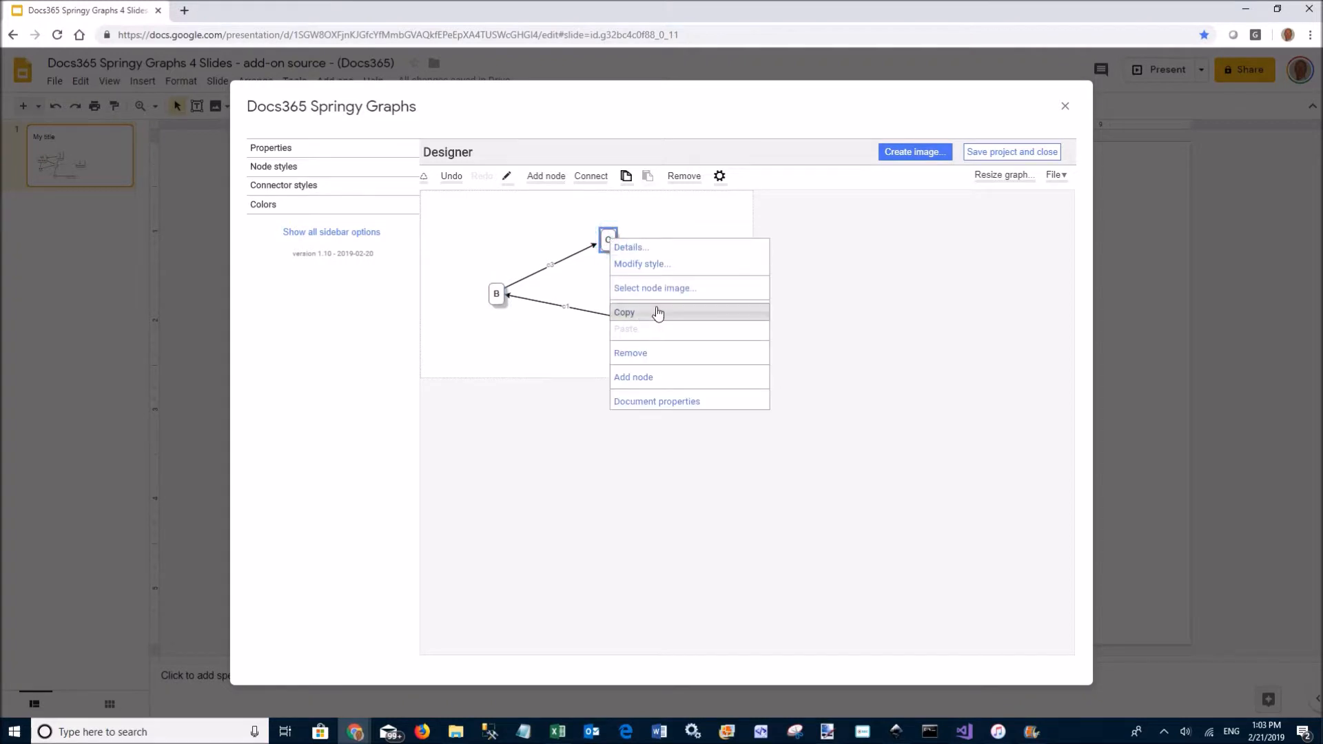
left_click(648, 378)
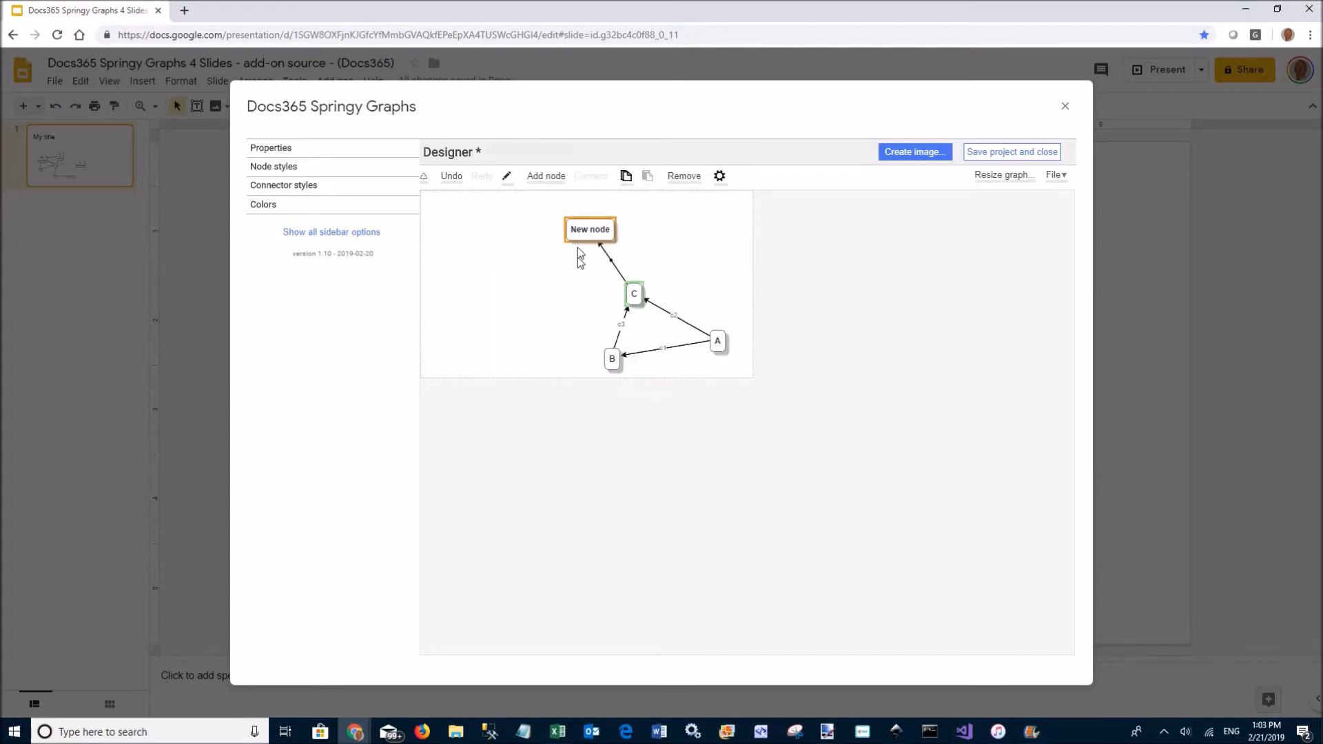
right_click(612, 364)
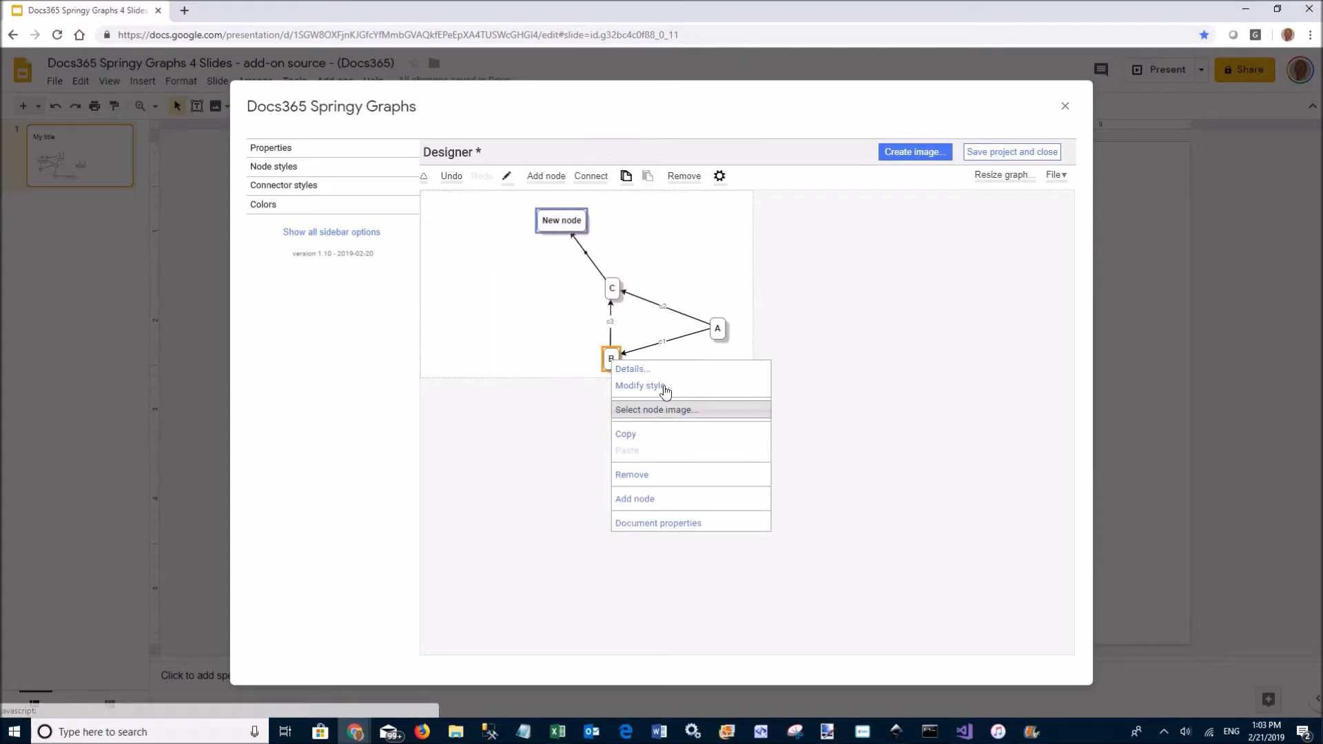
left_click(651, 499)
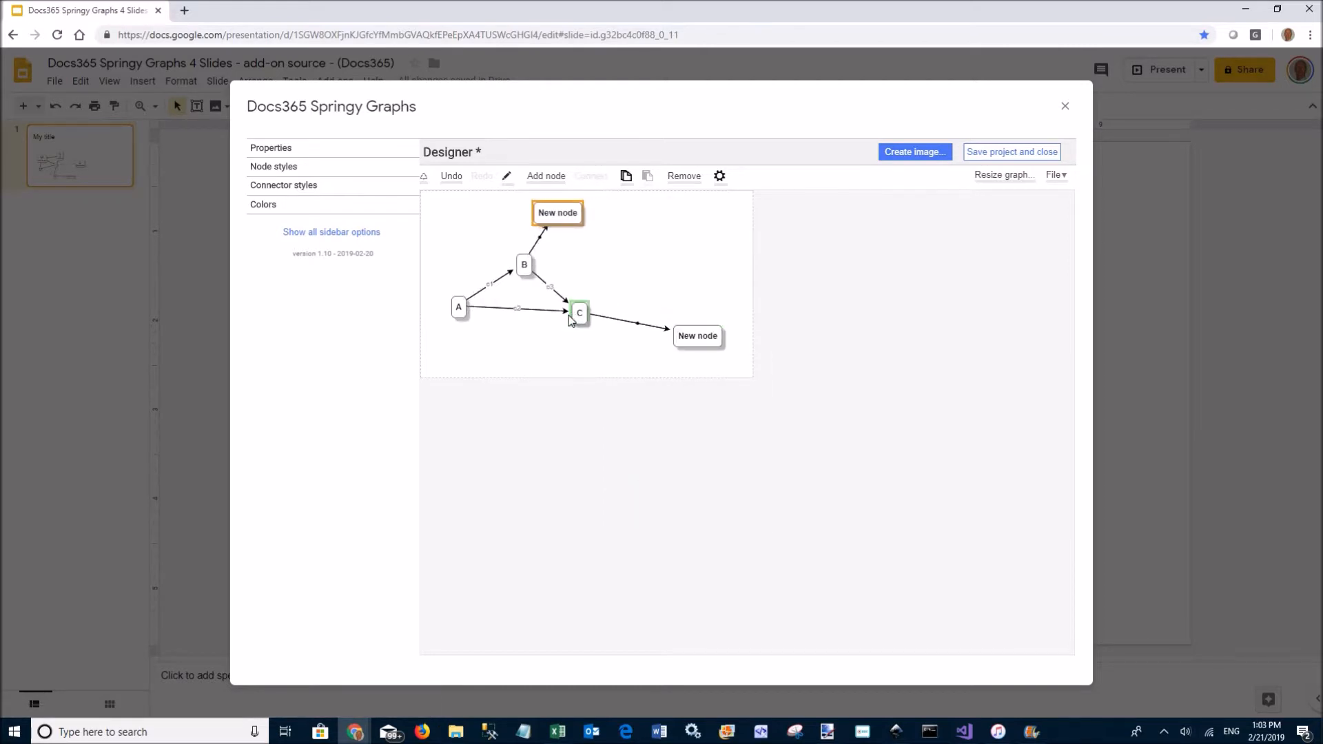
right_click(457, 322)
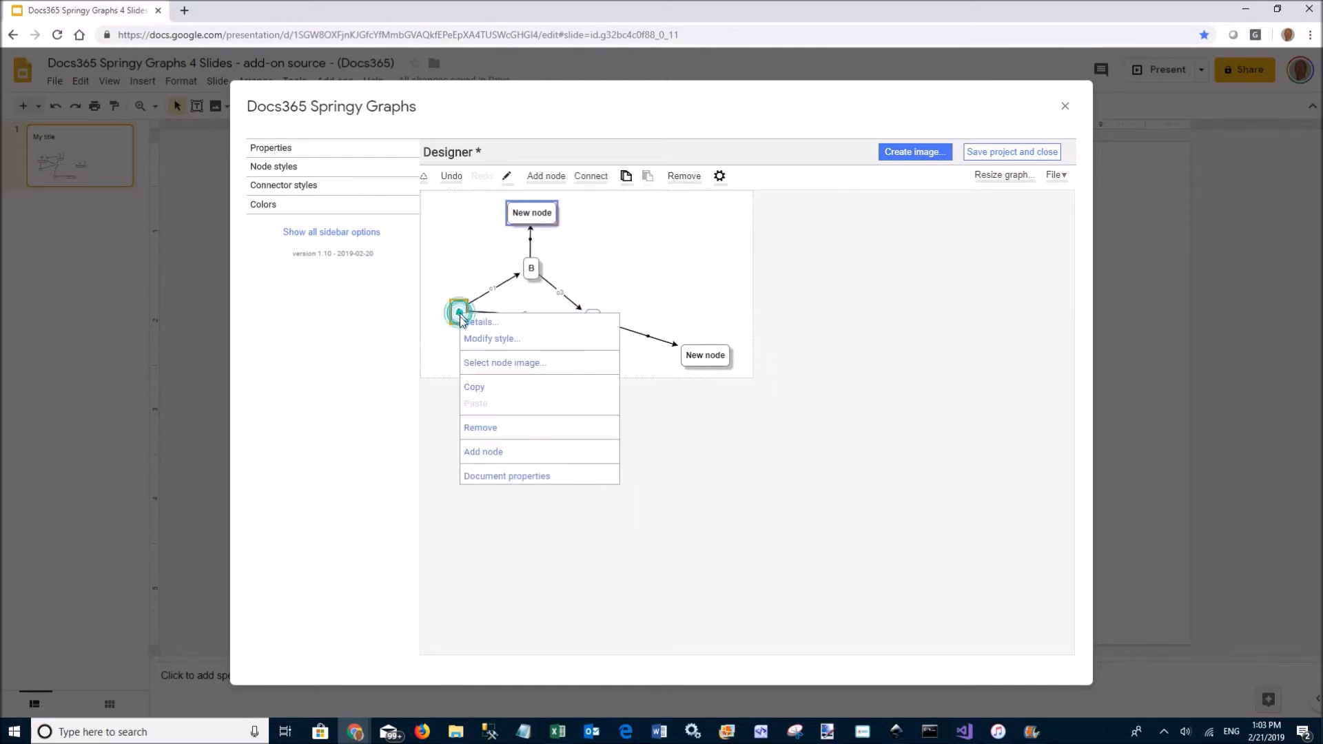
left_click(506, 453)
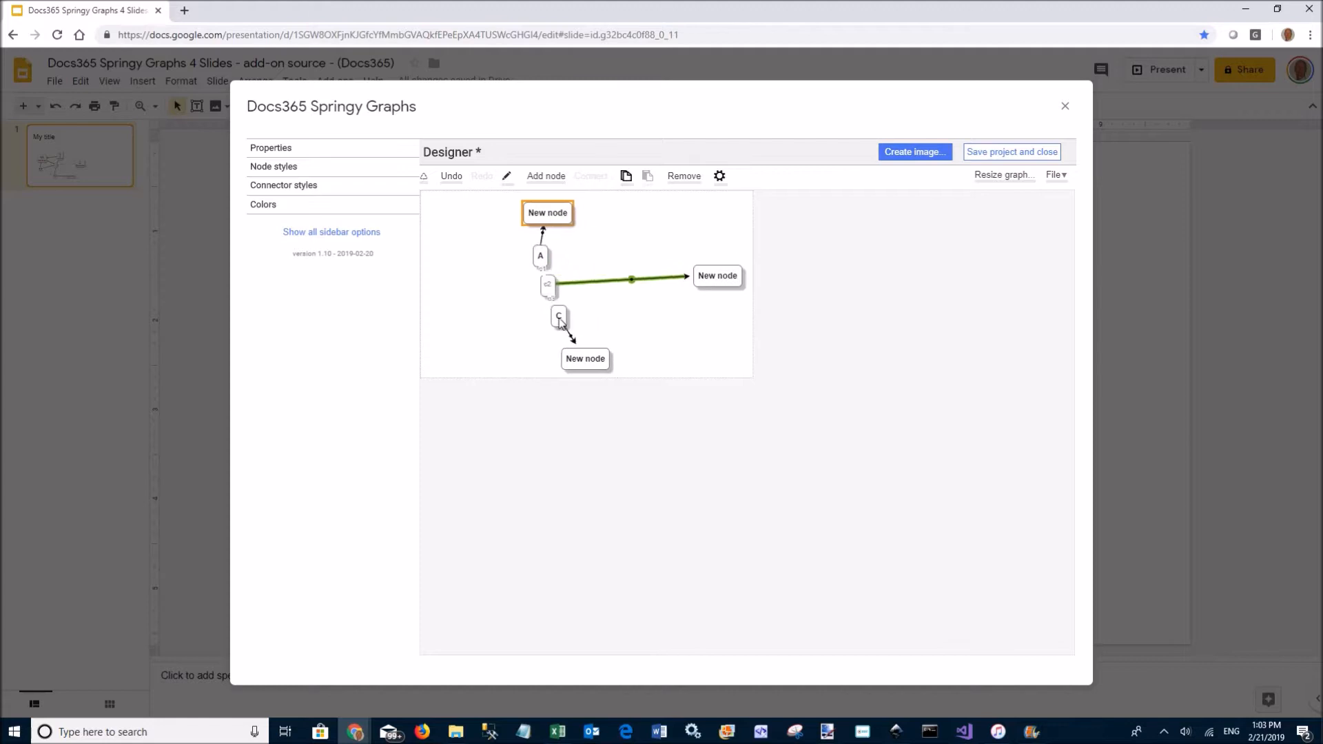
Connect the right-hand and bottom New nodes to each other
left_click(717, 275)
left_click(502, 358)
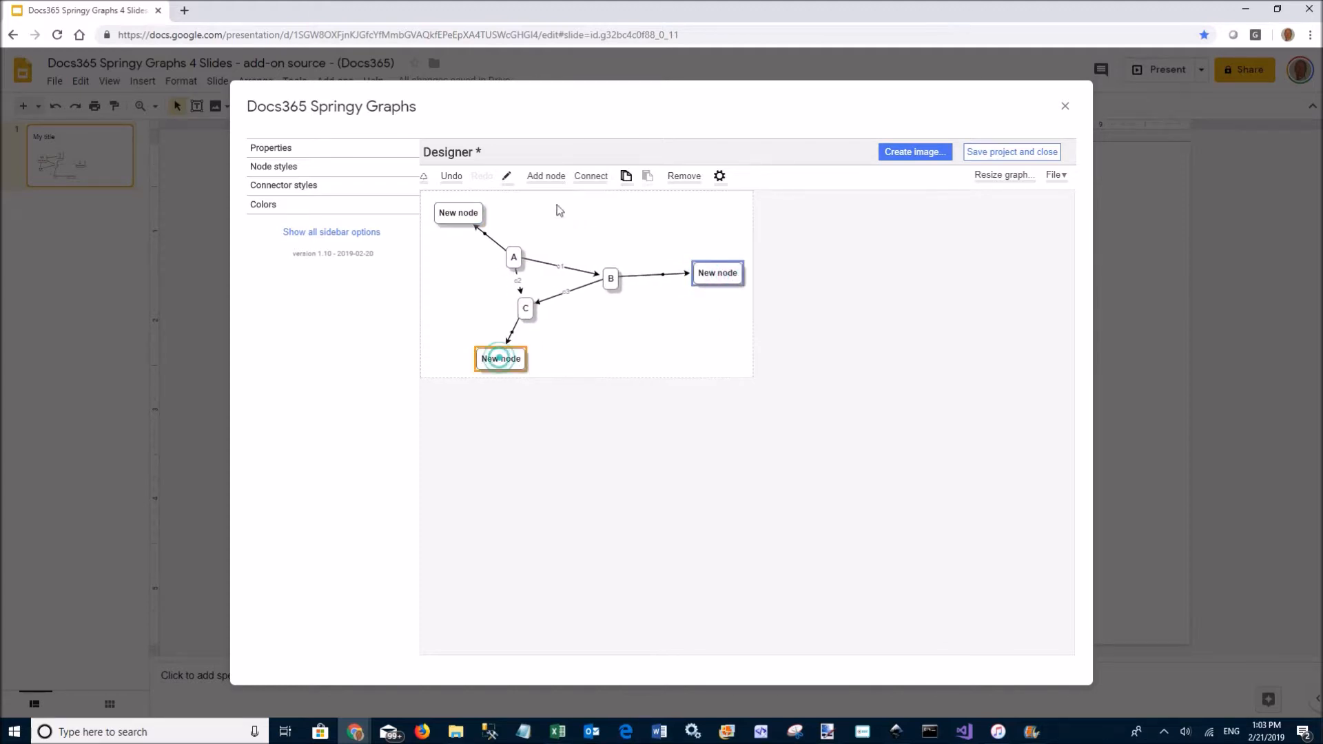
left_click(587, 177)
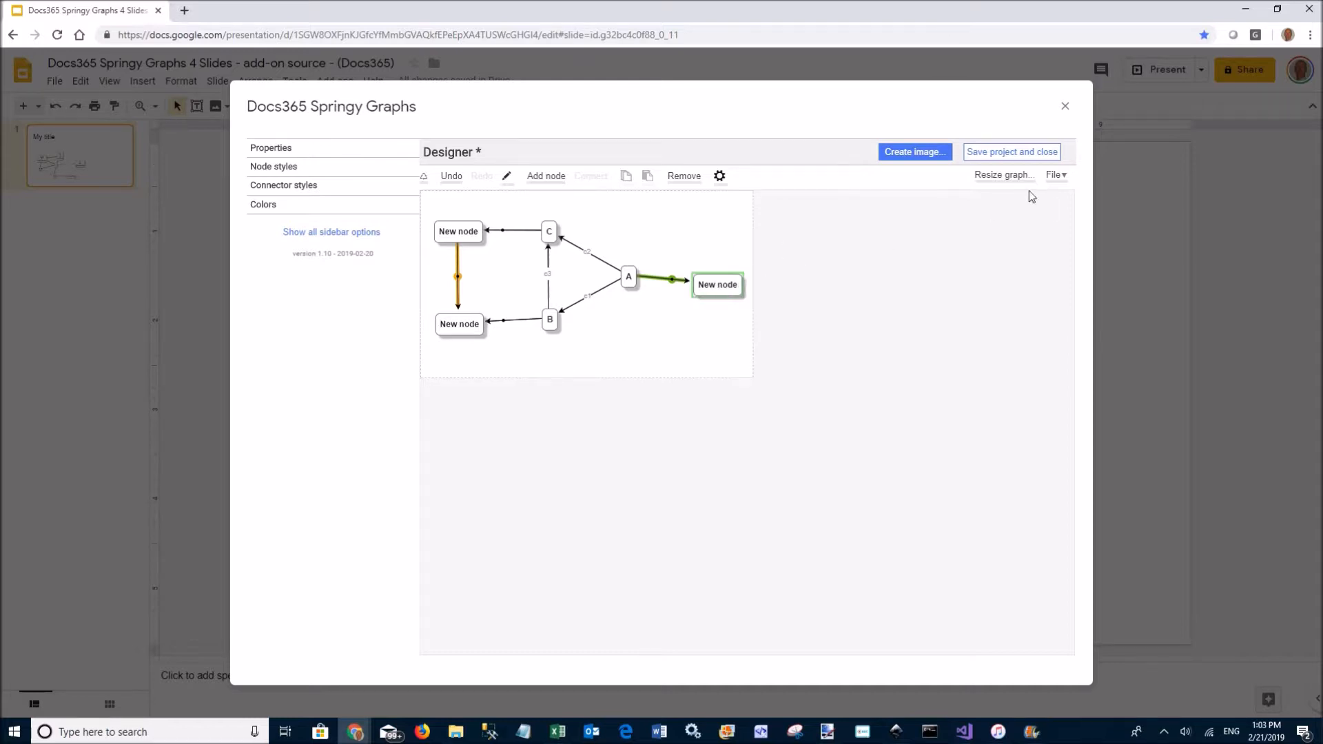
left_click(1053, 176)
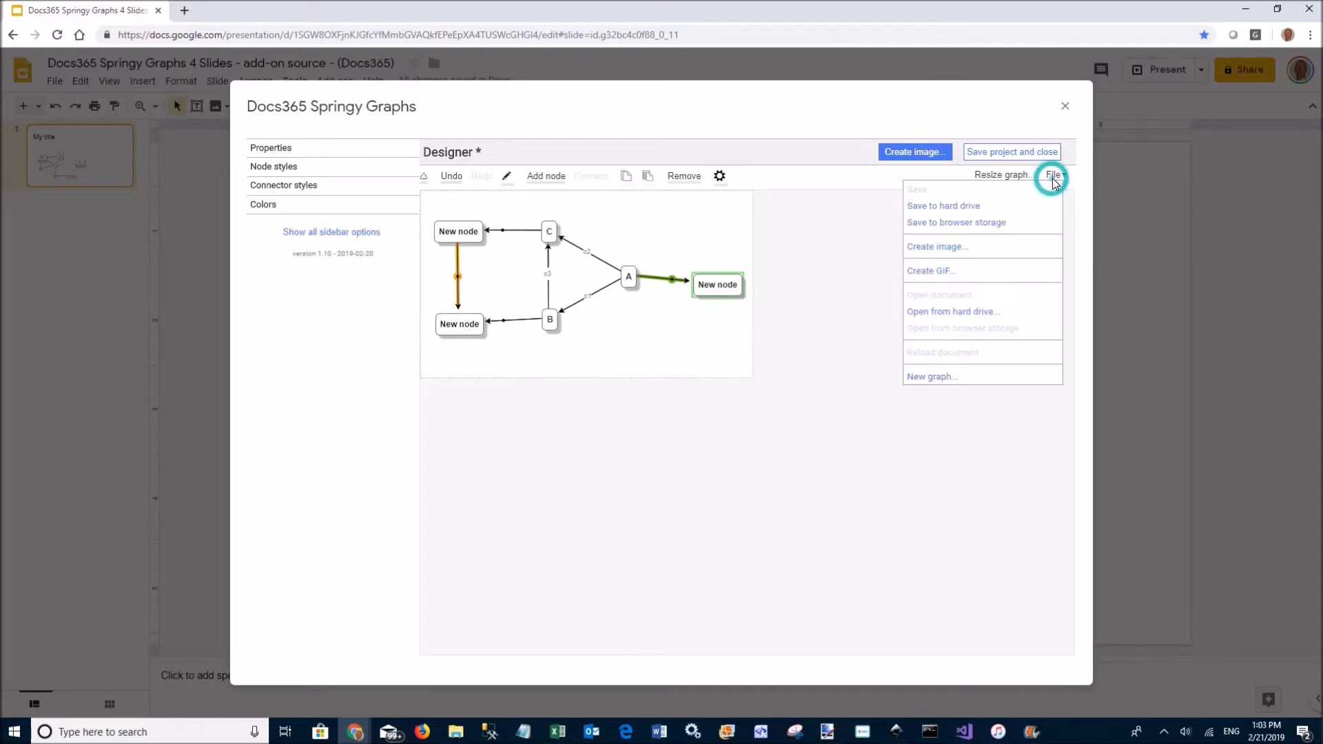
Generate a 480×270 animated GIF of the graph via Create GIF
left_click(946, 271)
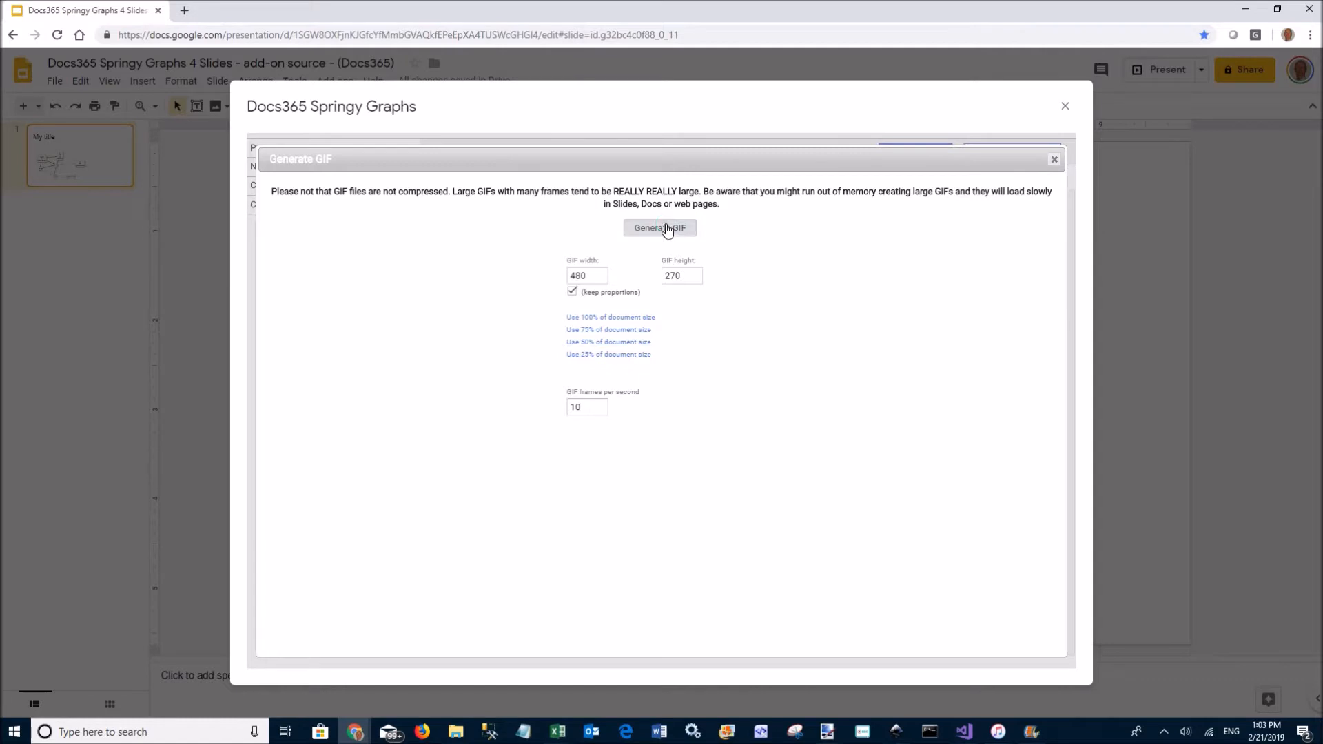
left_click(664, 226)
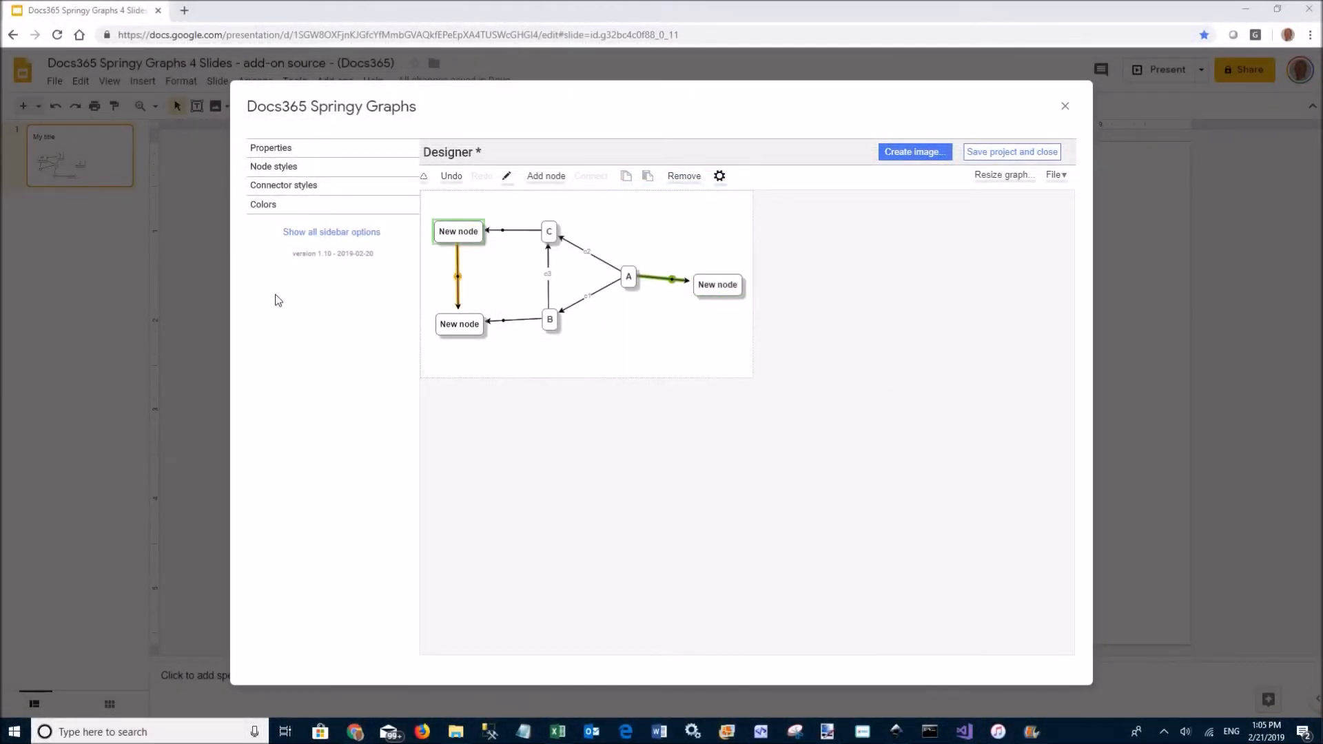
Switch to the D3 colour lists and give node C a blue background with Color 9 text
left_click(269, 206)
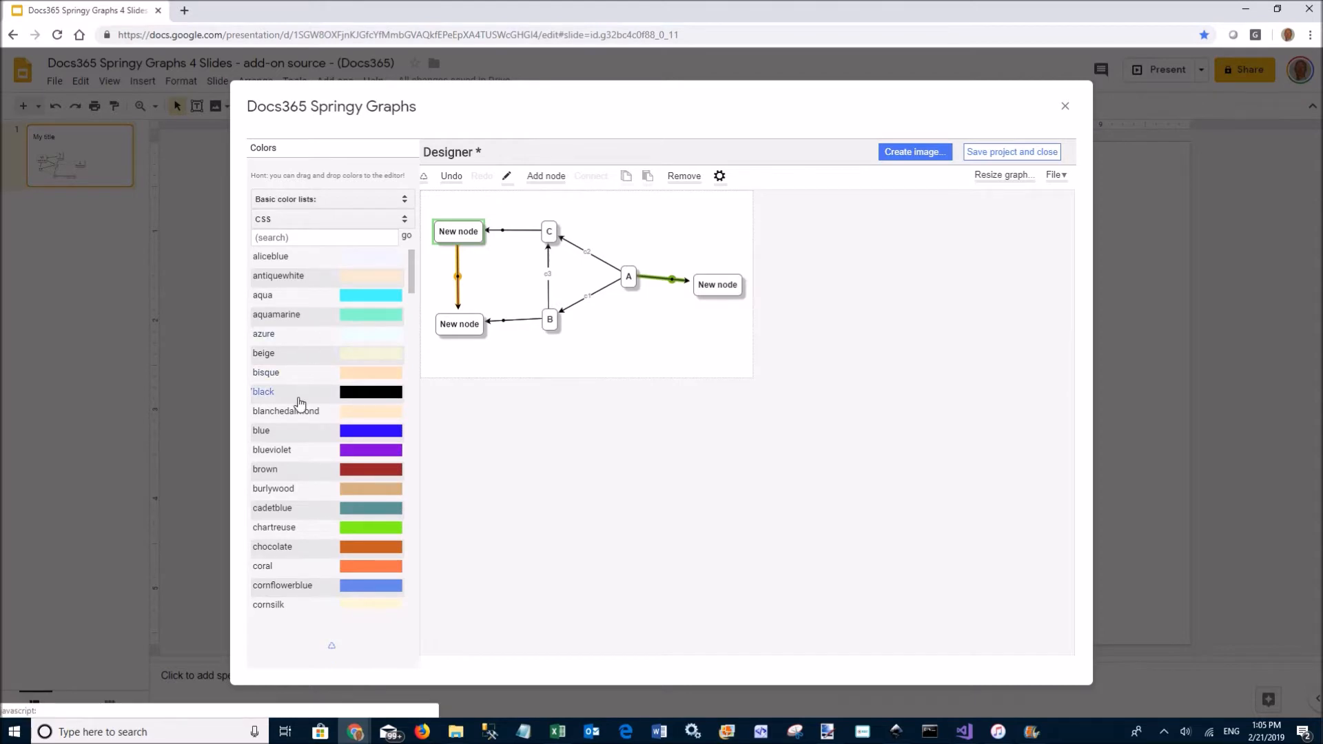
left_click(314, 203)
left_click(299, 241)
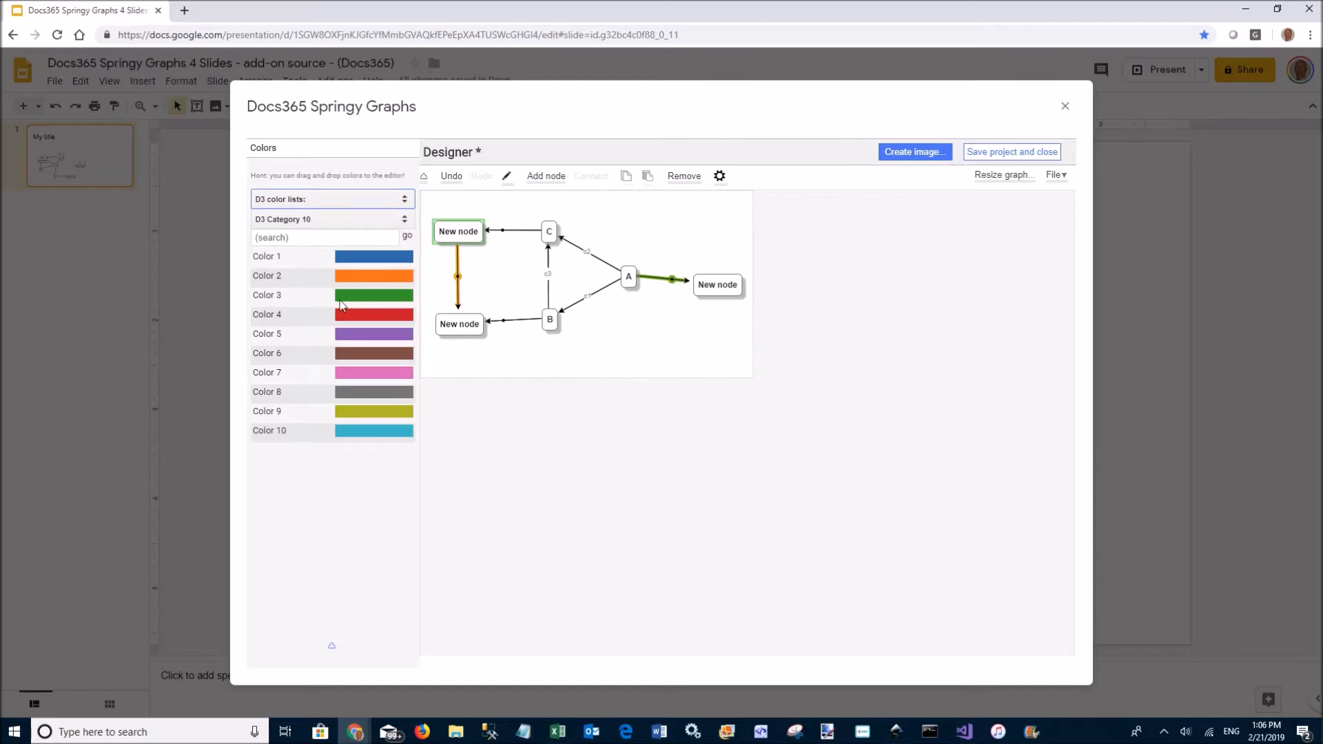
left_click_drag(346, 262, 549, 234)
left_click(597, 249)
left_click_drag(370, 412, 549, 233)
left_click(610, 270)
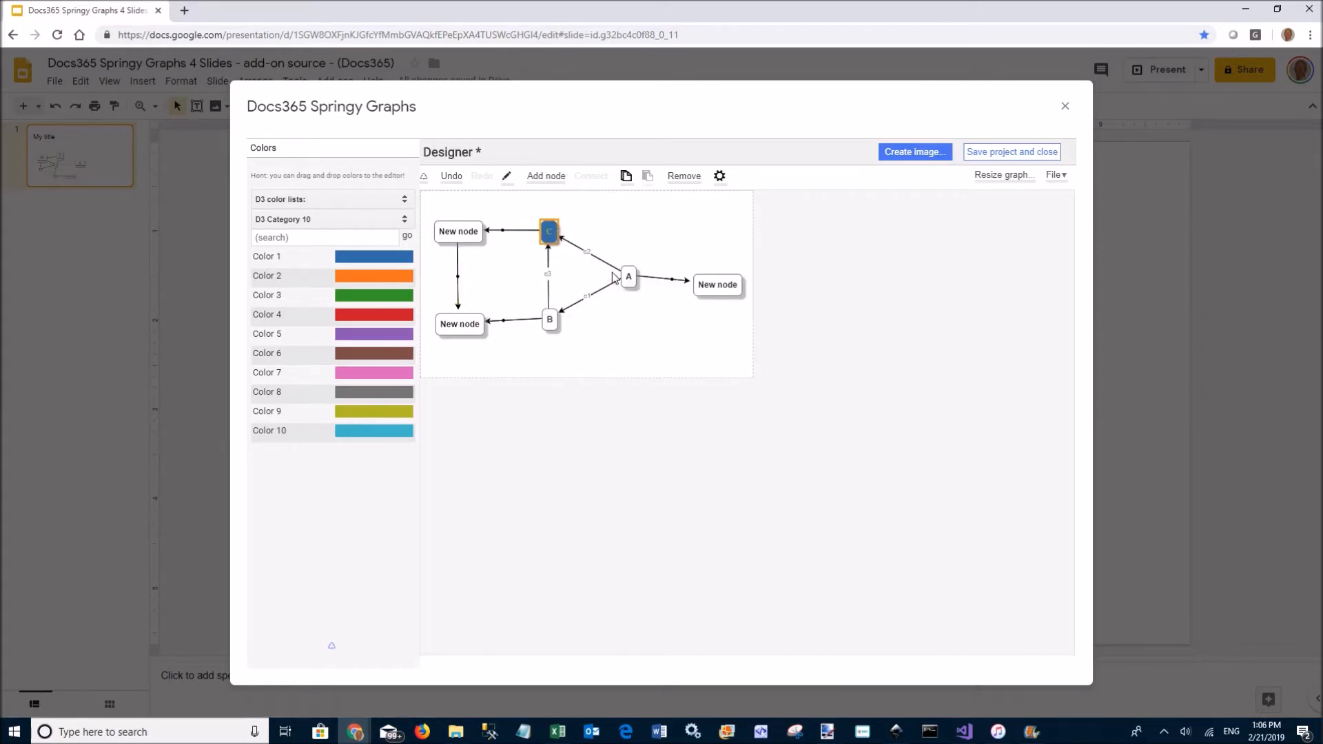
Make every node's background red (Color 4) and text yellow (Color 9), then collapse the colours
left_click_drag(370, 321, 469, 231)
left_click(538, 311)
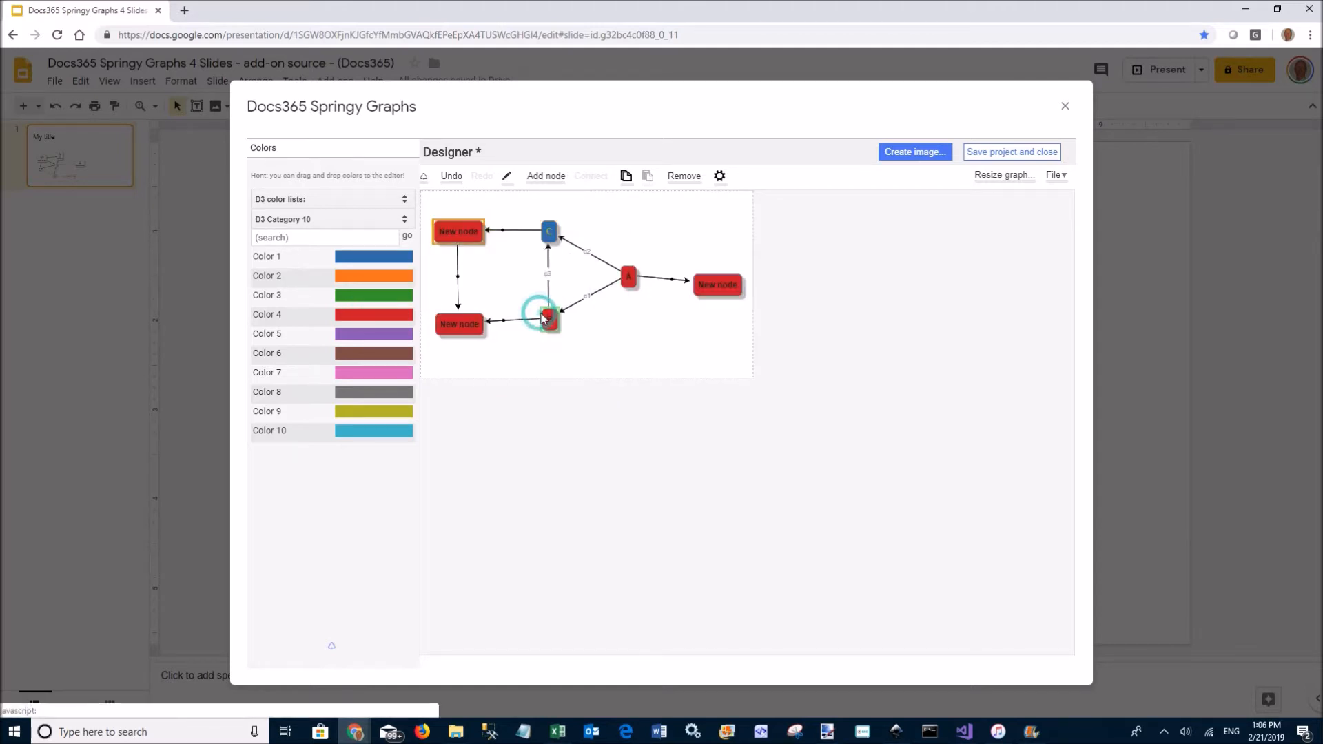
left_click_drag(368, 417, 467, 230)
left_click(538, 331)
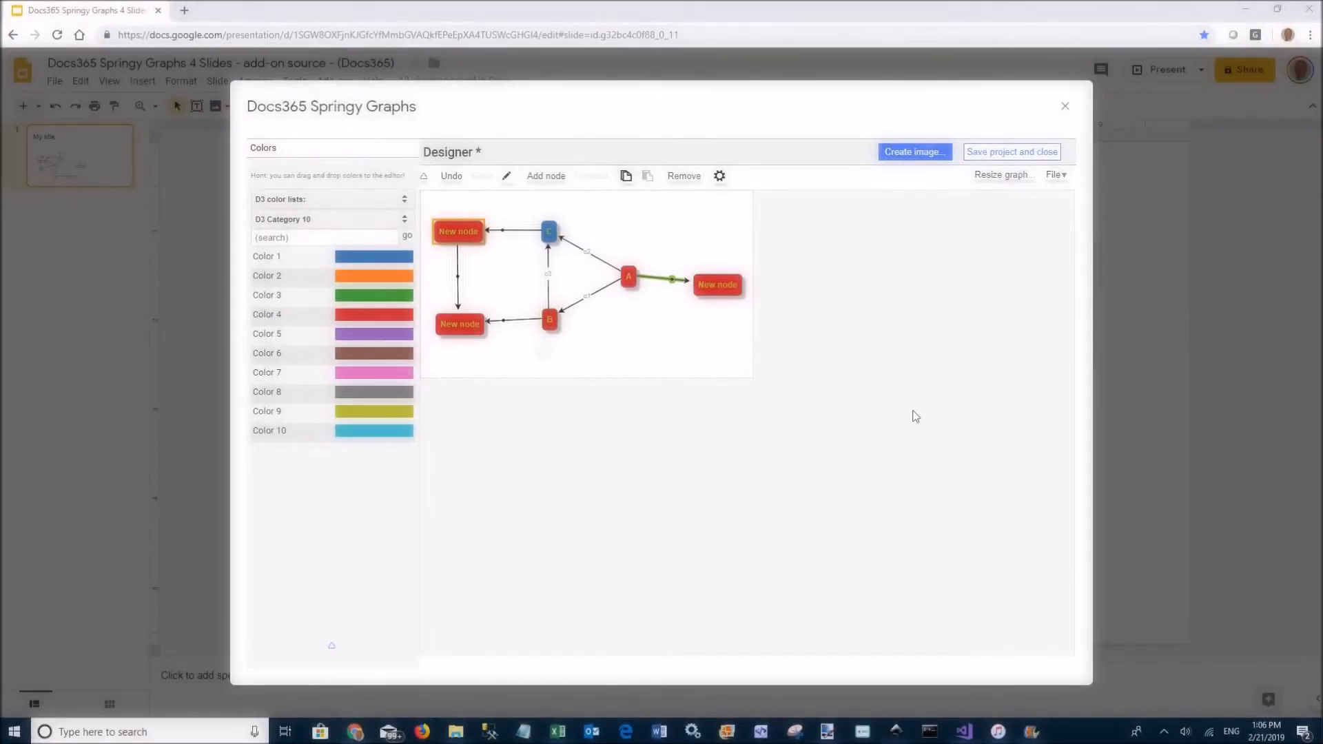
left_click(266, 150)
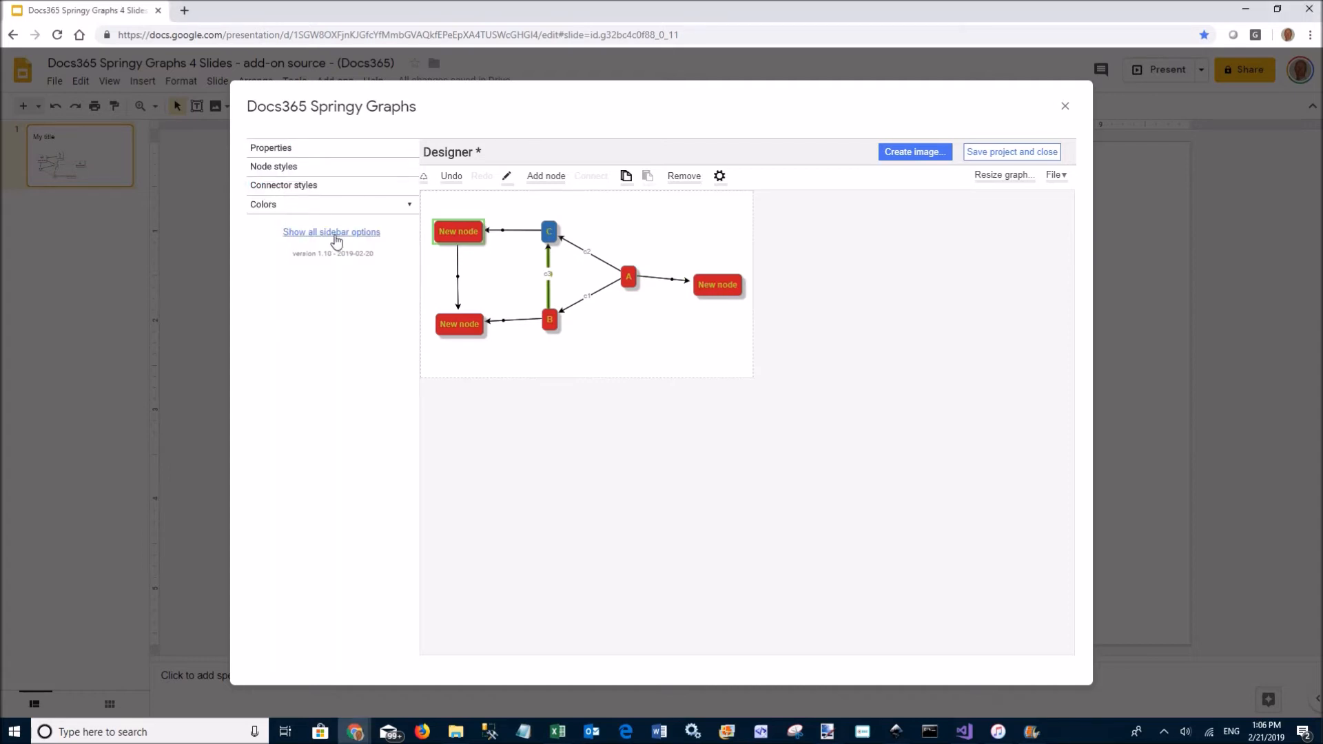
Set the preset Noon to Dusk gradient as the document background gradient
left_click(338, 233)
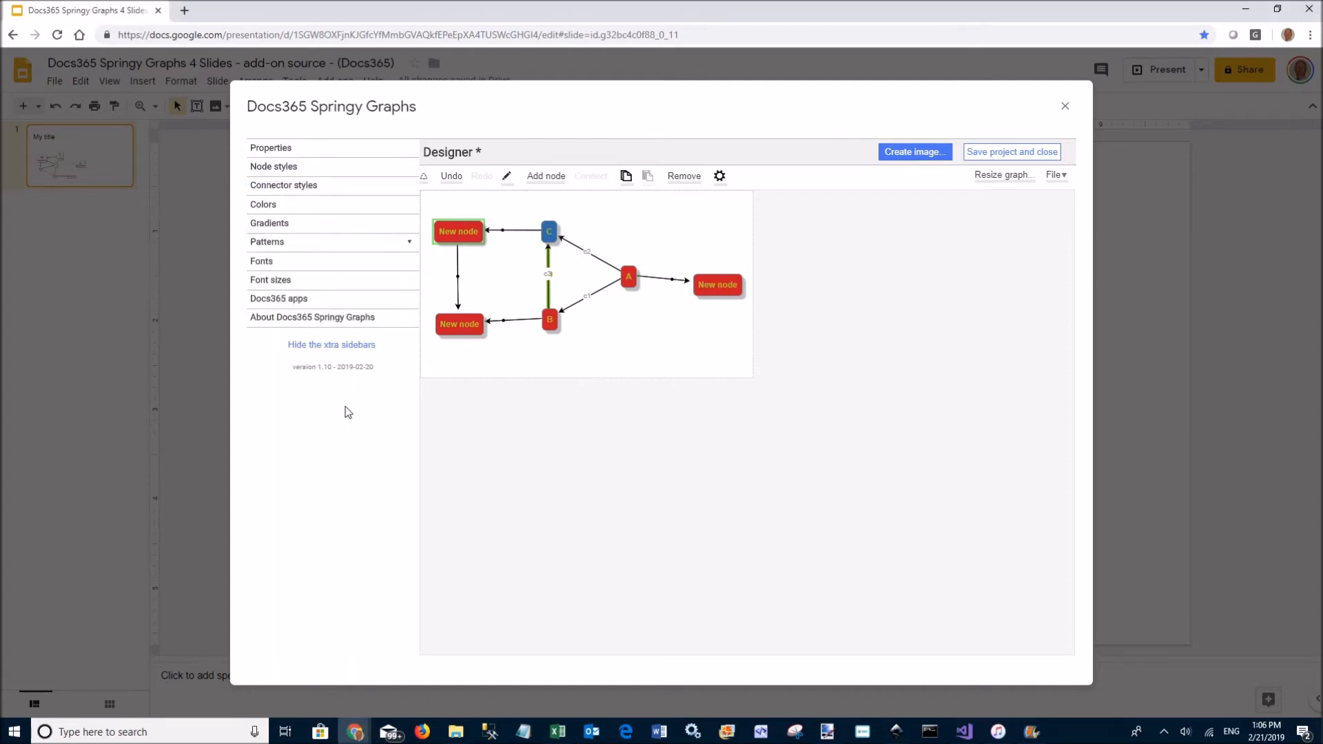
left_click(279, 227)
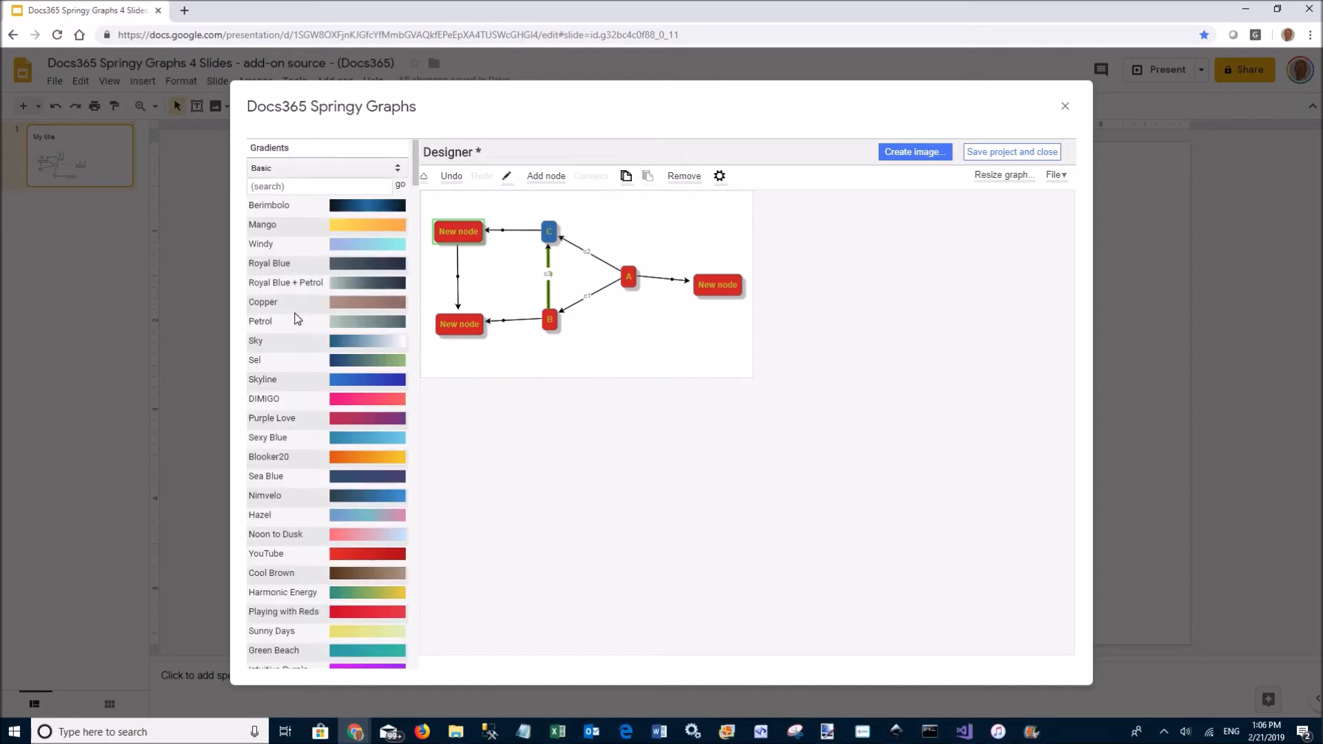
scroll(356, 515, "down", 2)
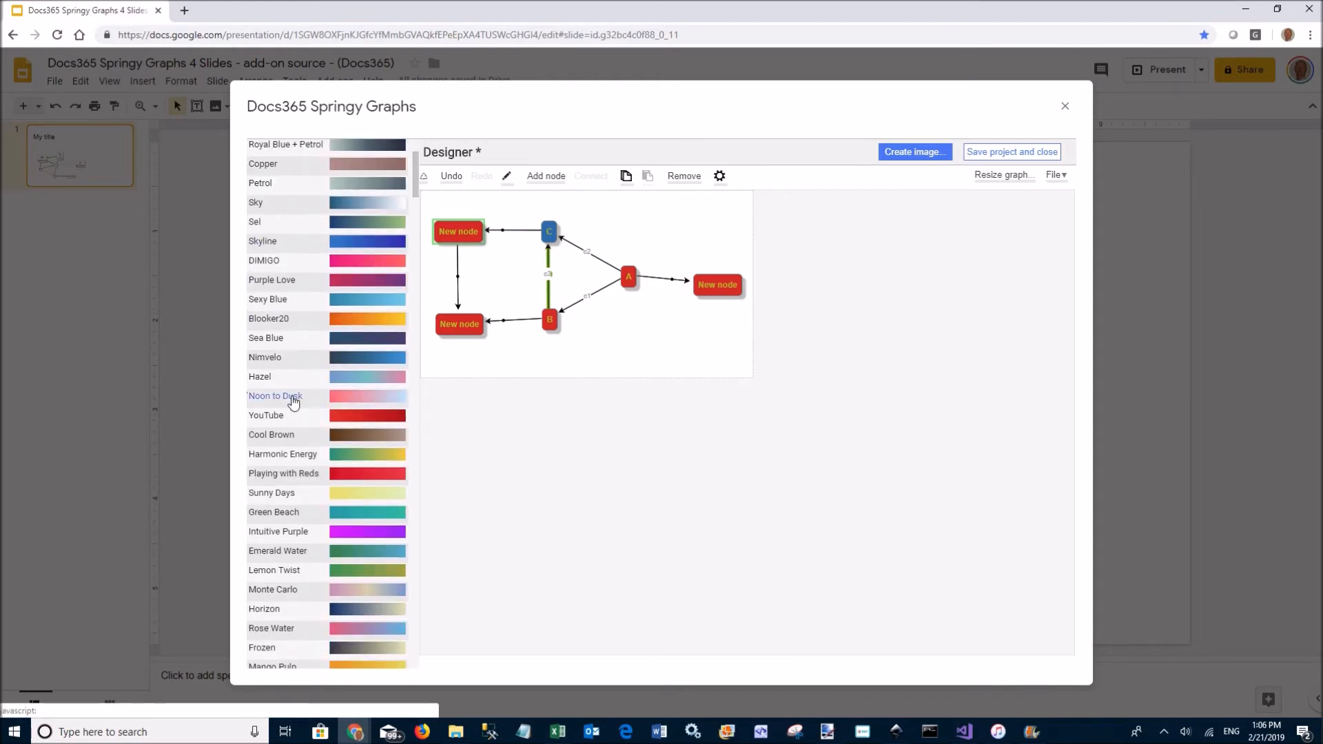
right_click(345, 398)
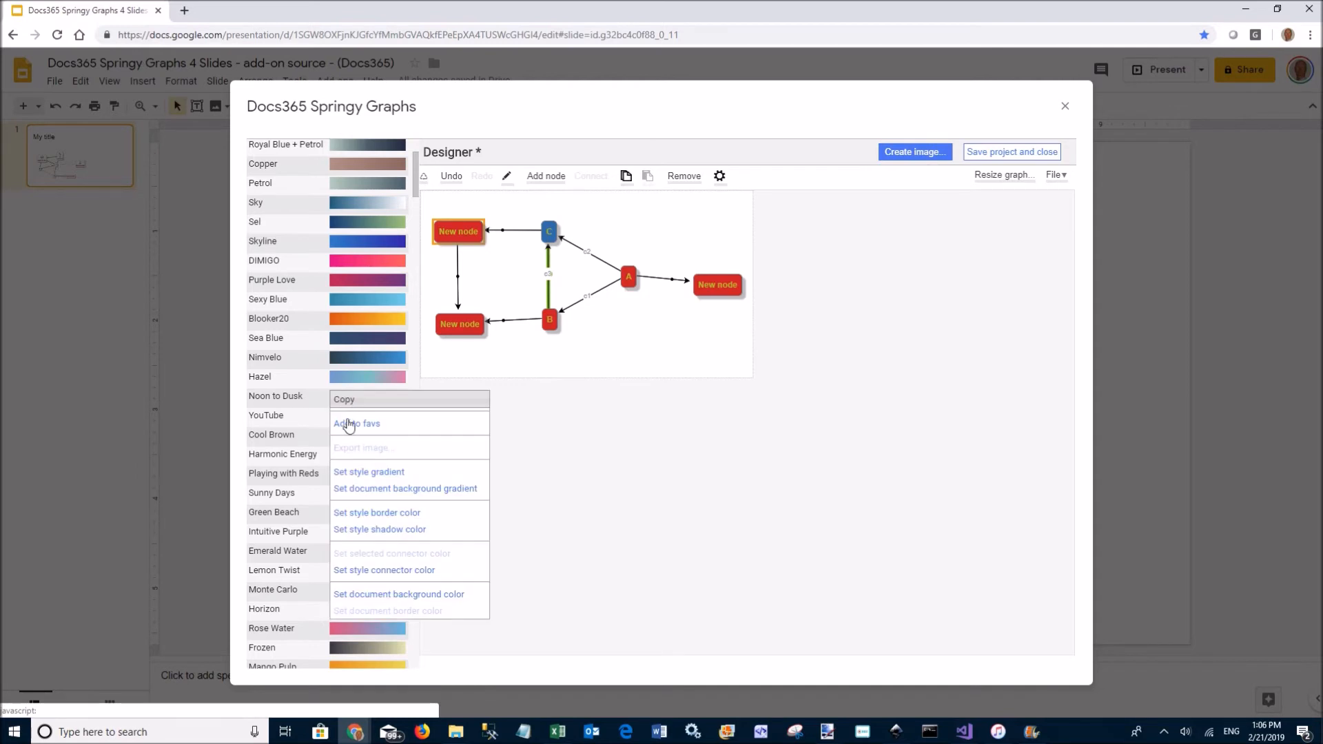
left_click(402, 490)
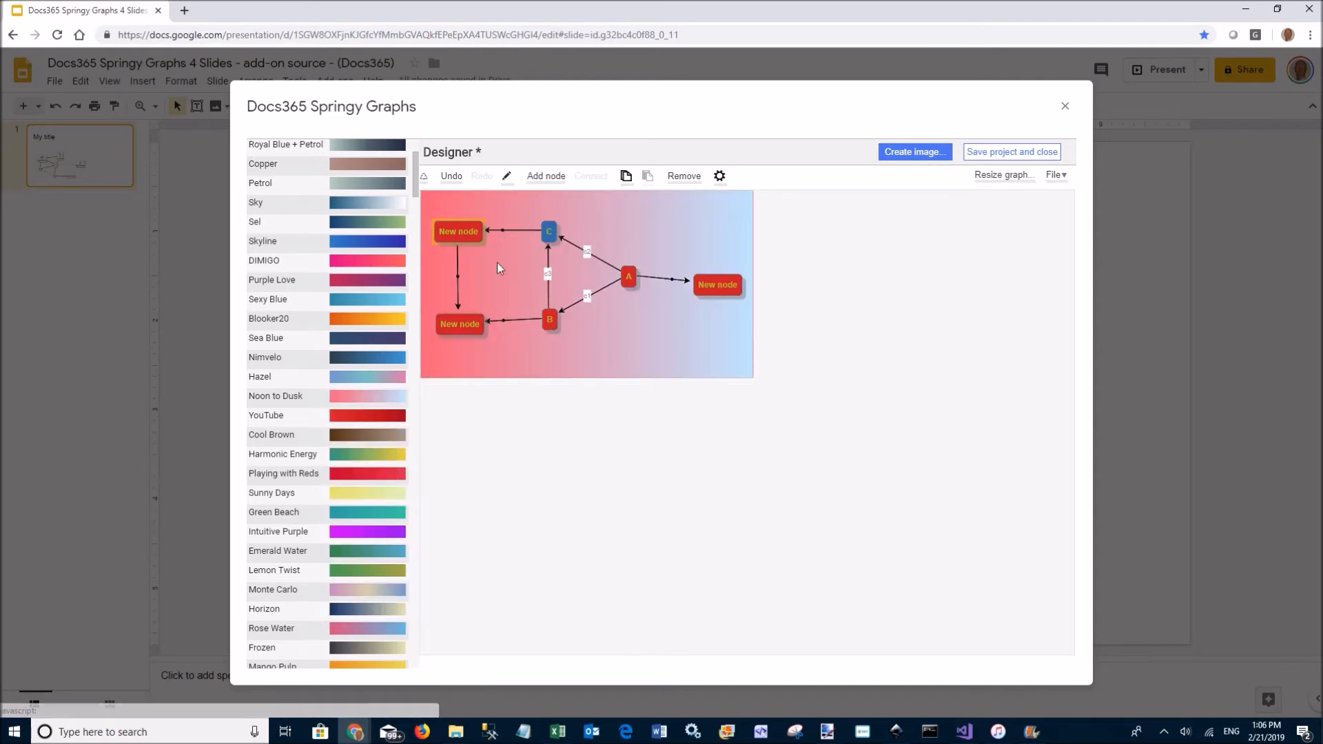
scroll(337, 214, "up", 1)
scroll(337, 213, "up", 5)
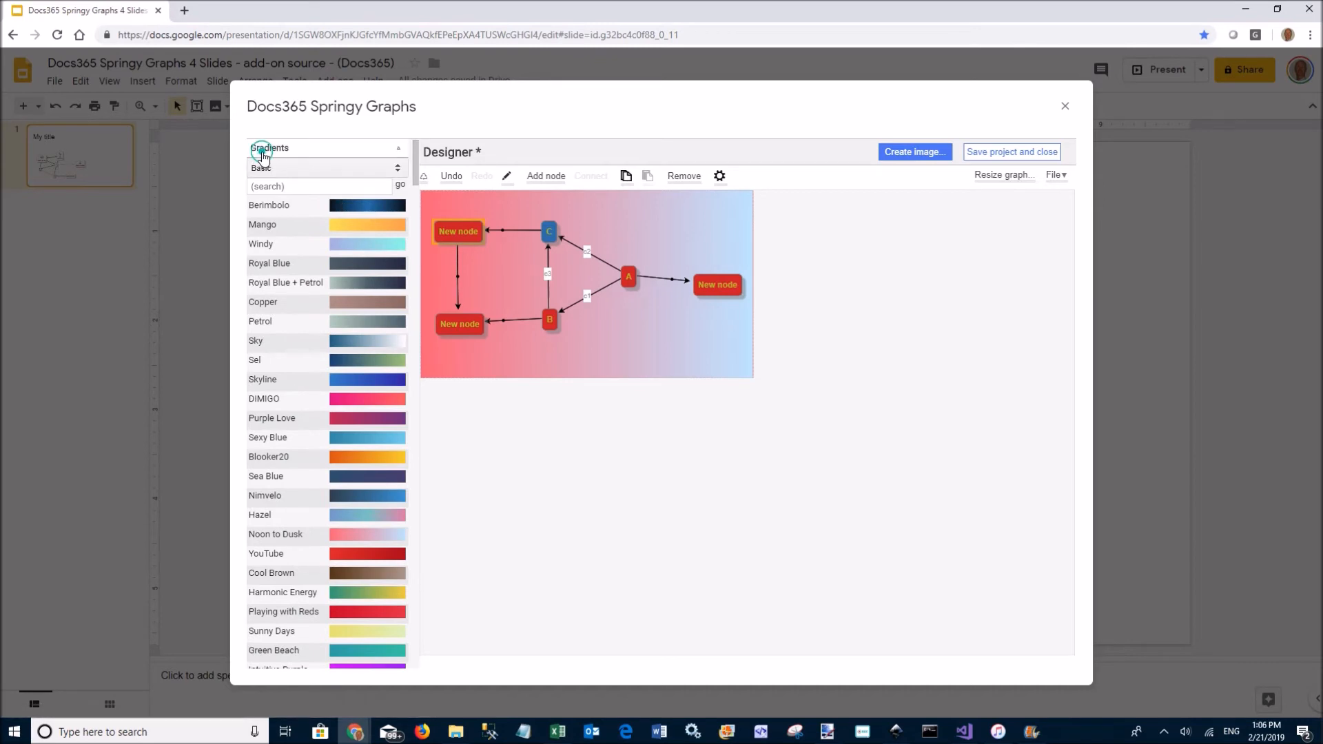
left_click(269, 147)
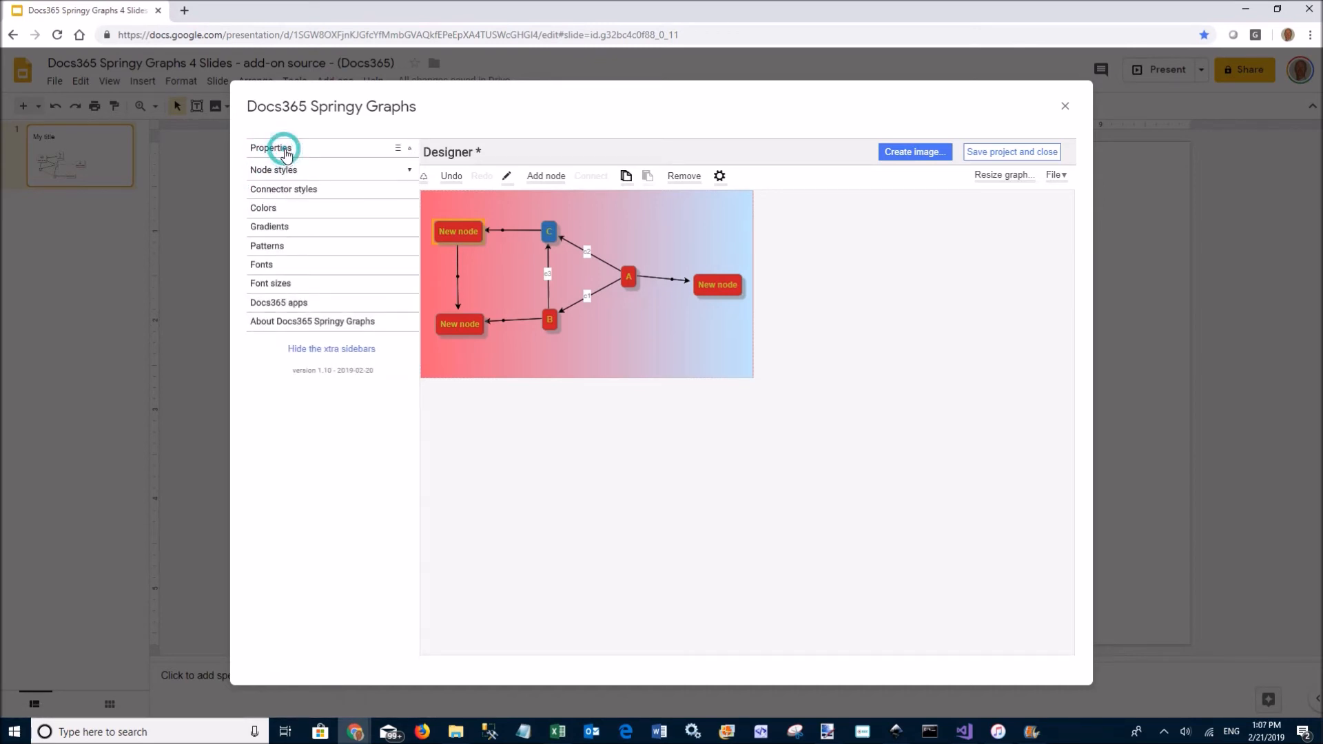
Change the document background gradient to Radial with reversed colours, blue centre to pink edges
left_click(284, 149)
left_click(336, 494)
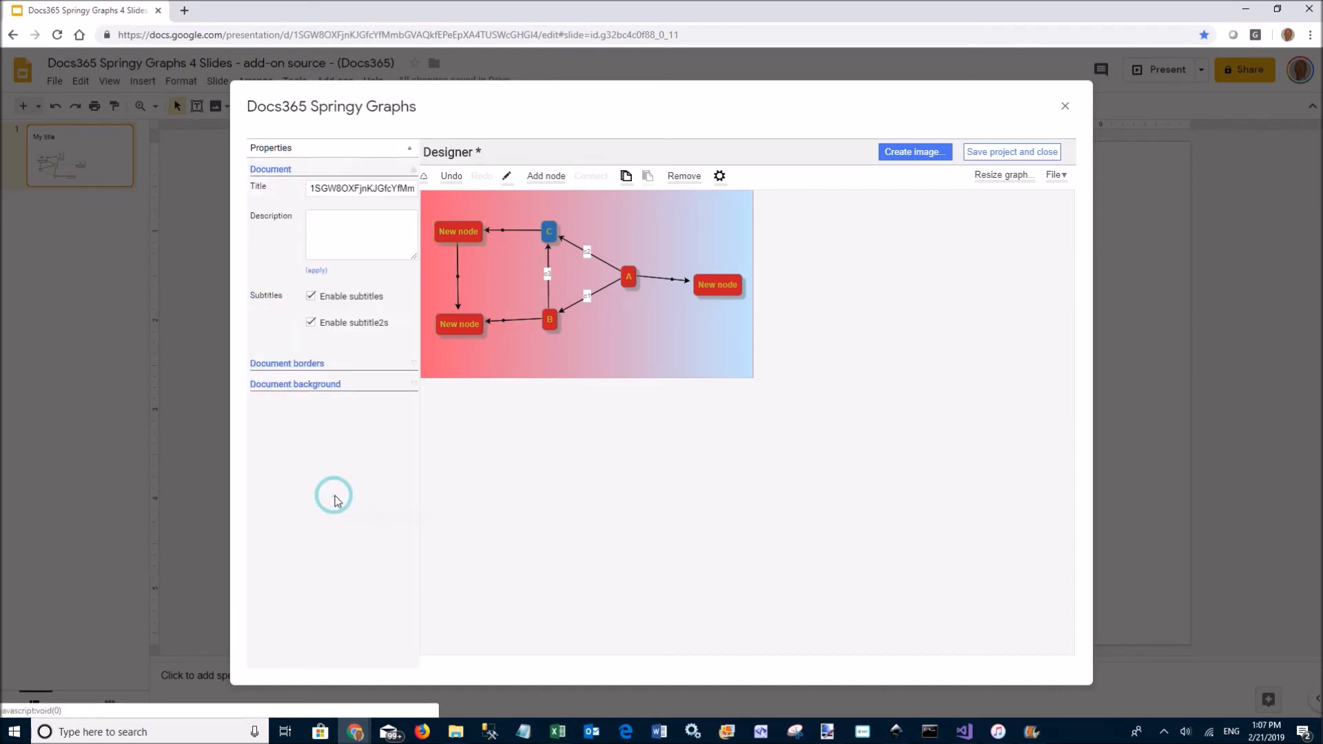
left_click(308, 384)
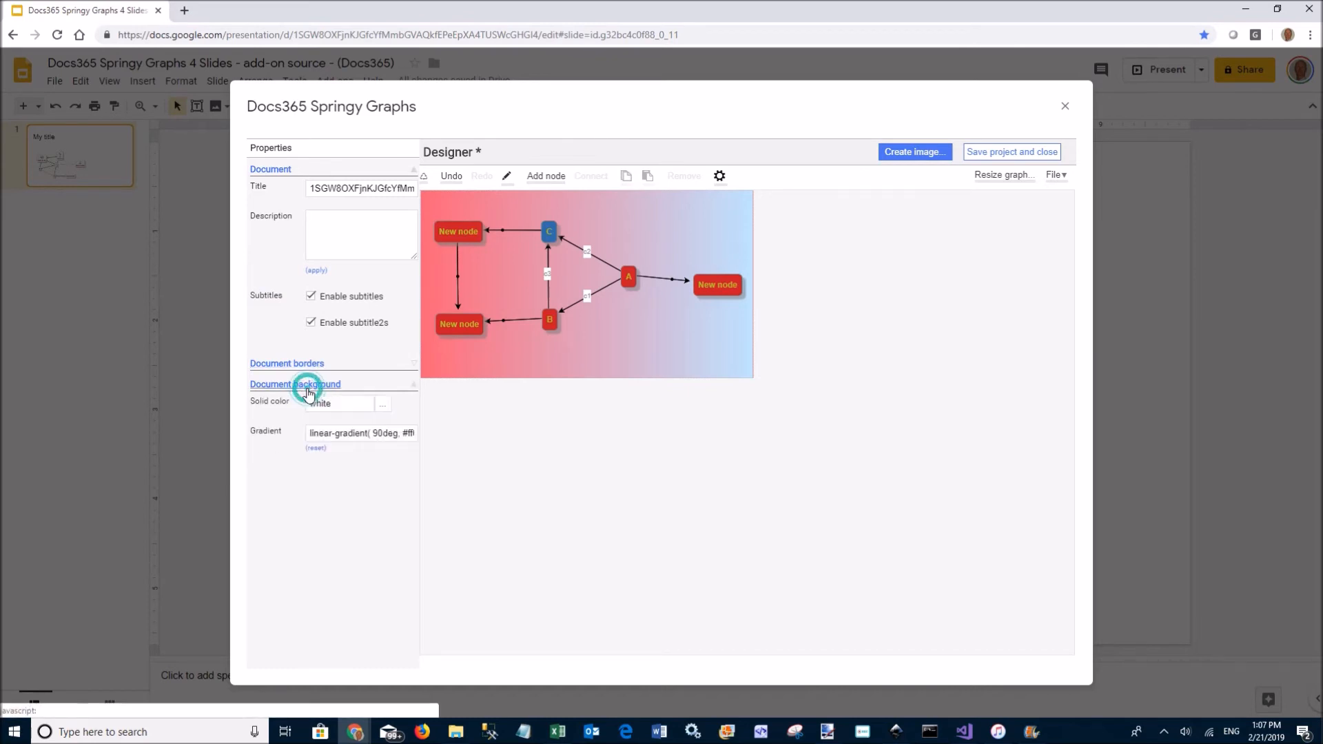
left_click(356, 436)
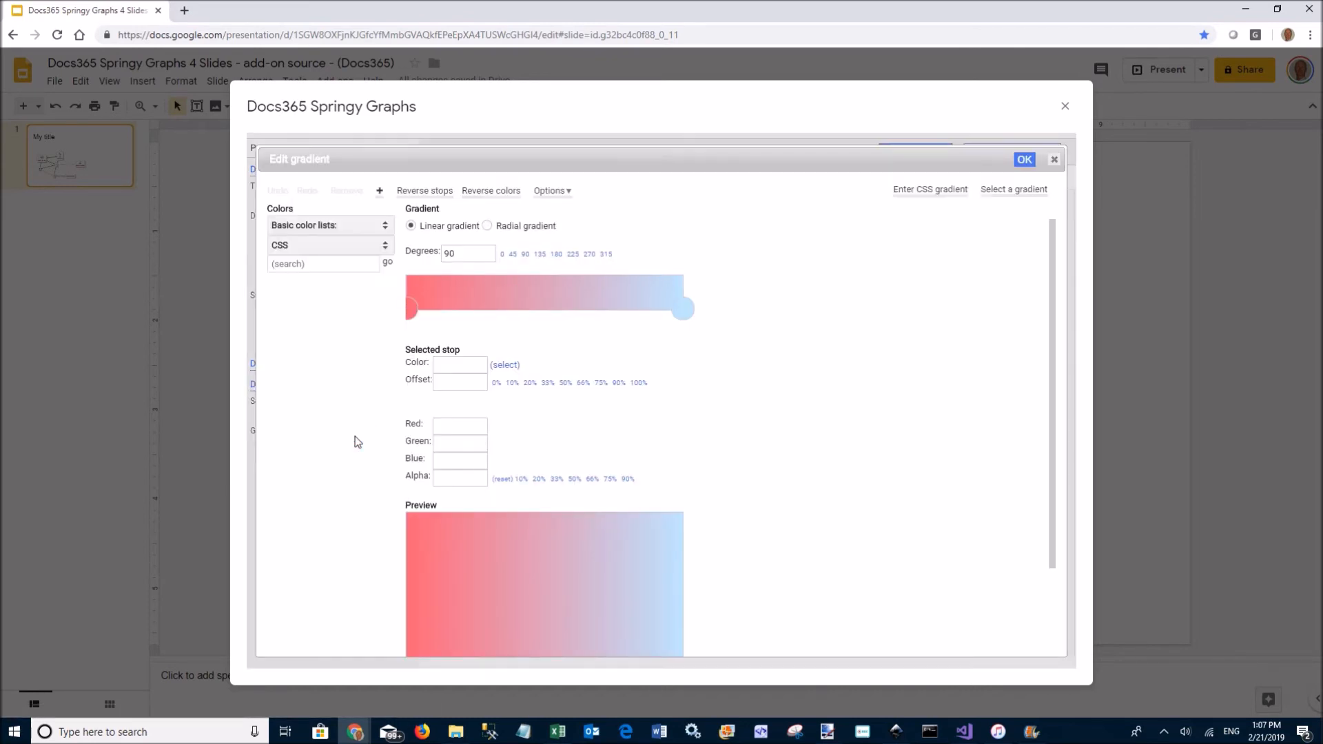
left_click(488, 226)
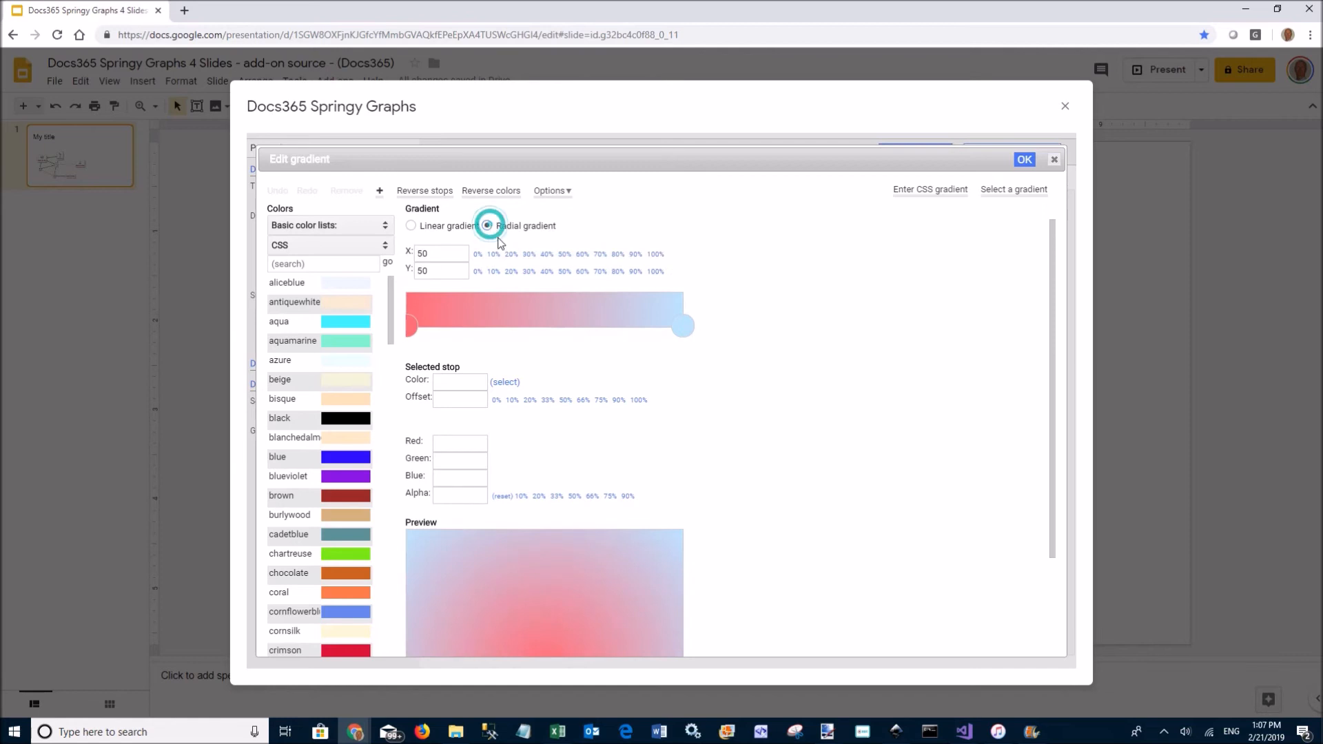
left_click(509, 196)
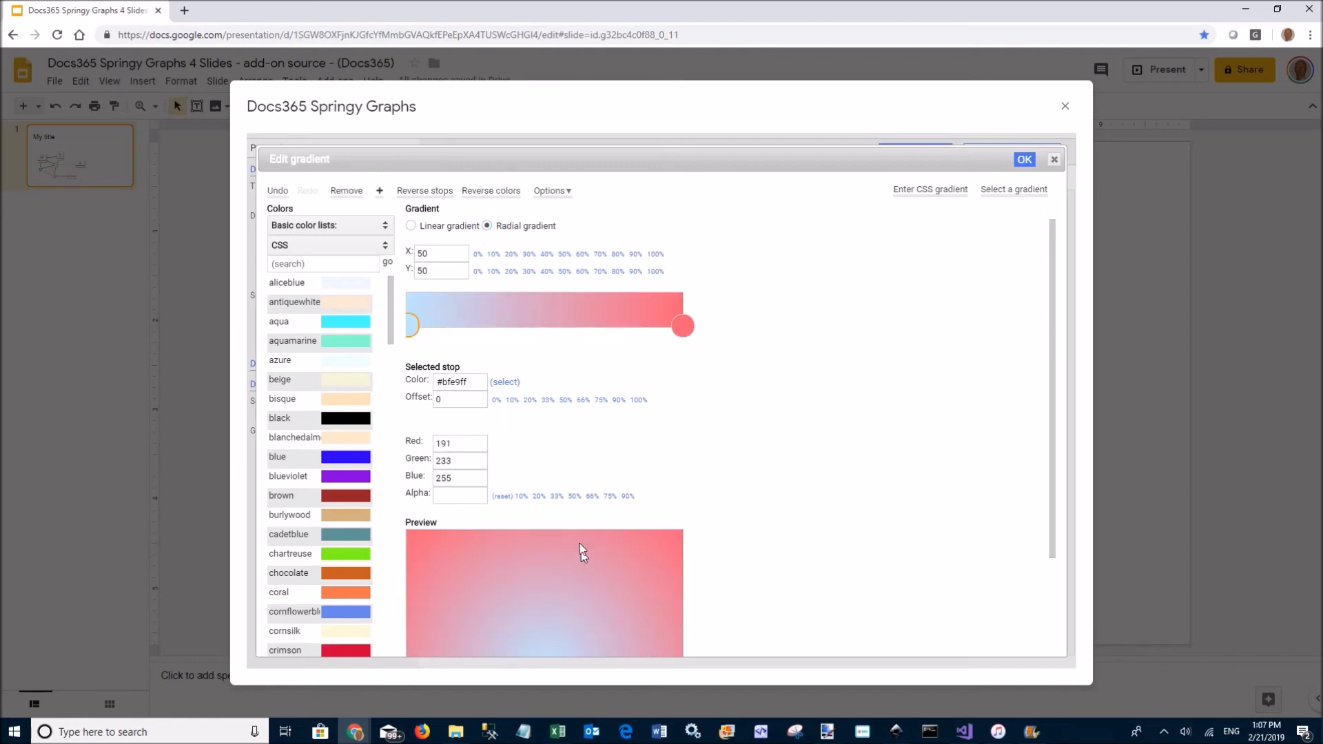
left_click(1022, 159)
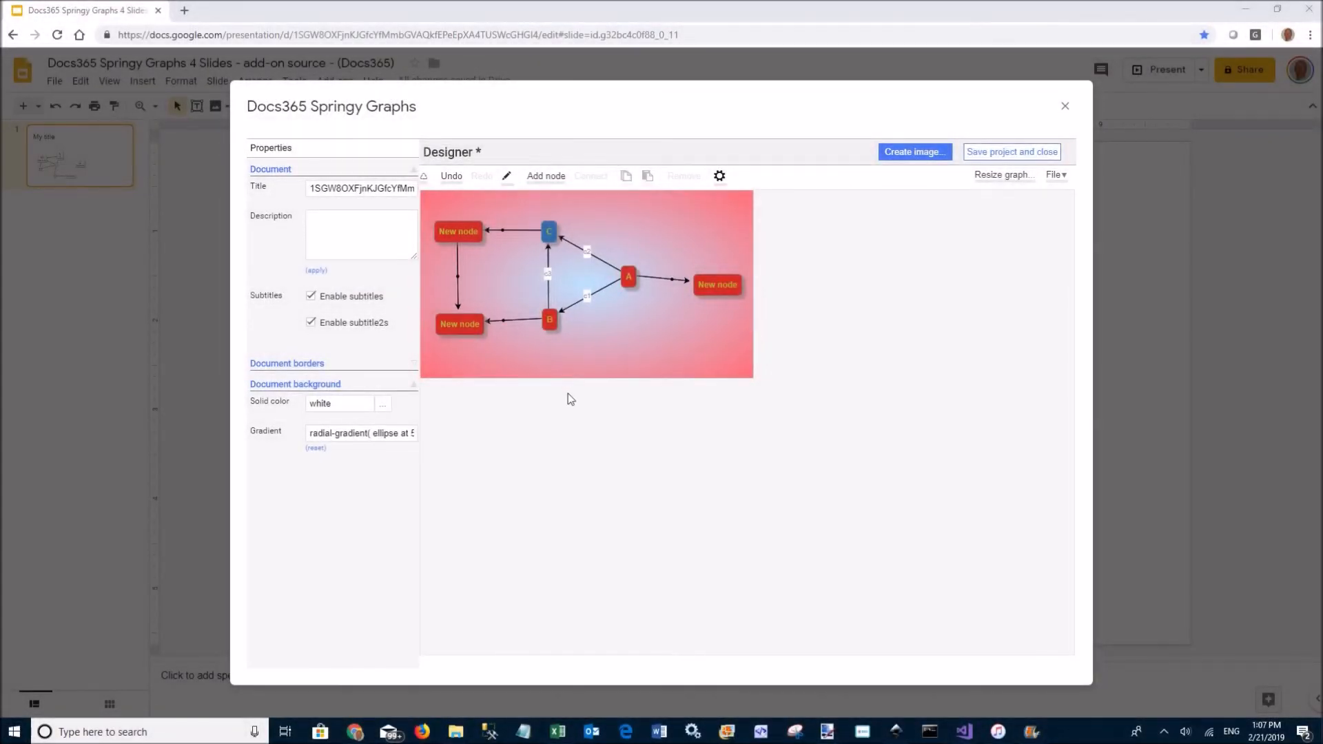
left_click(268, 149)
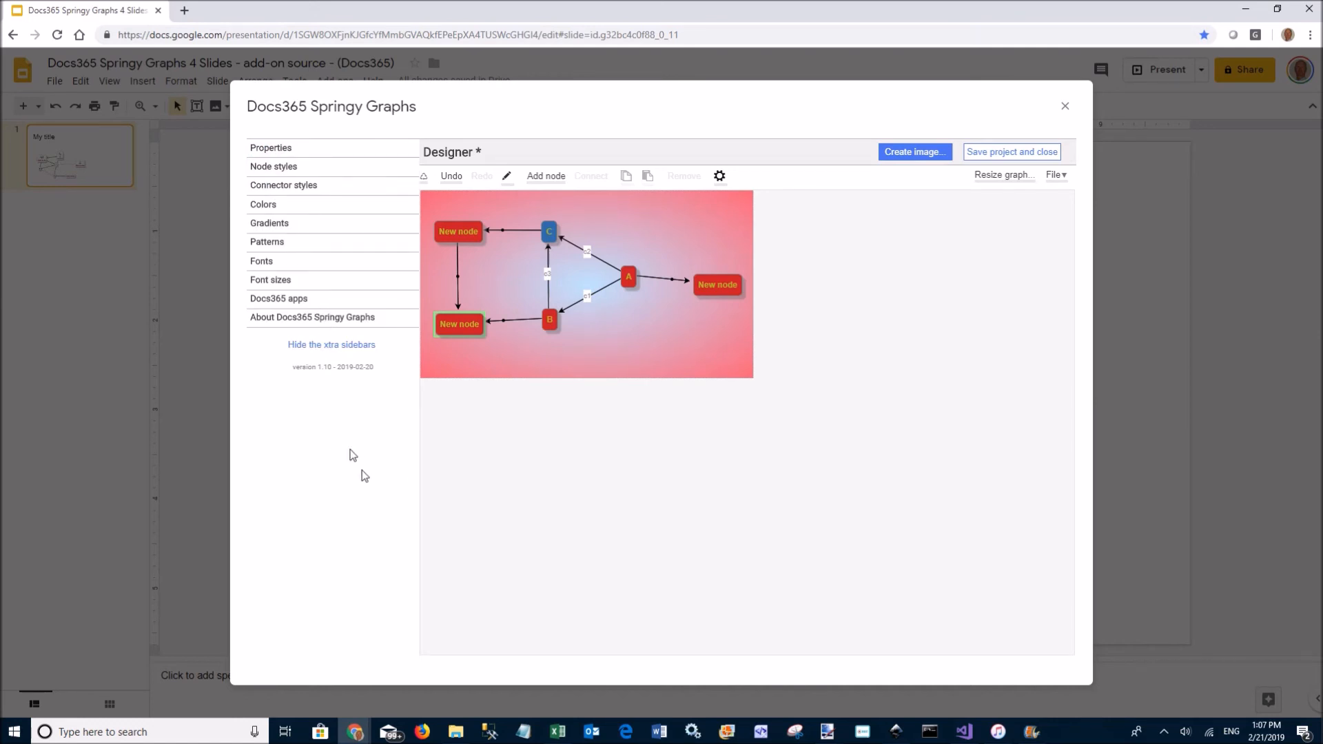
Browse through the list of other Docs365 apps, then collapse it
left_click(288, 301)
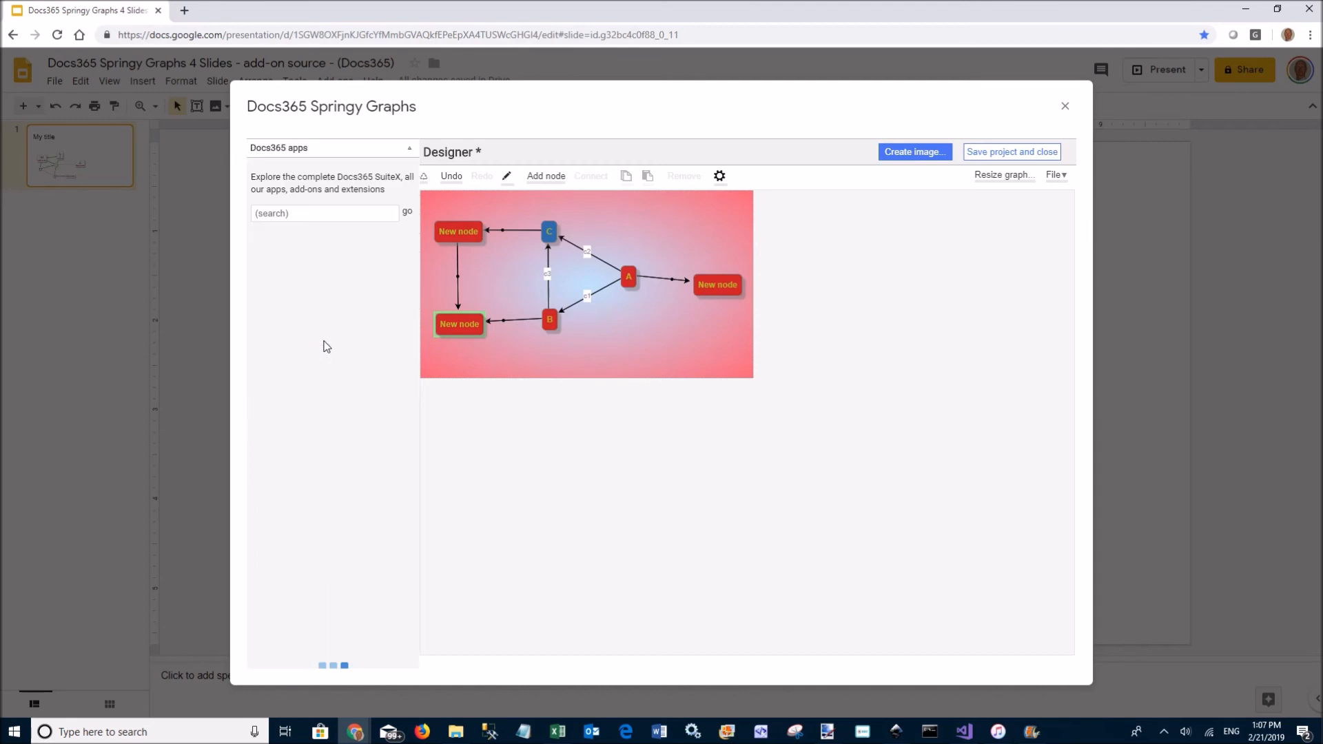
scroll(355, 332, "down", 20)
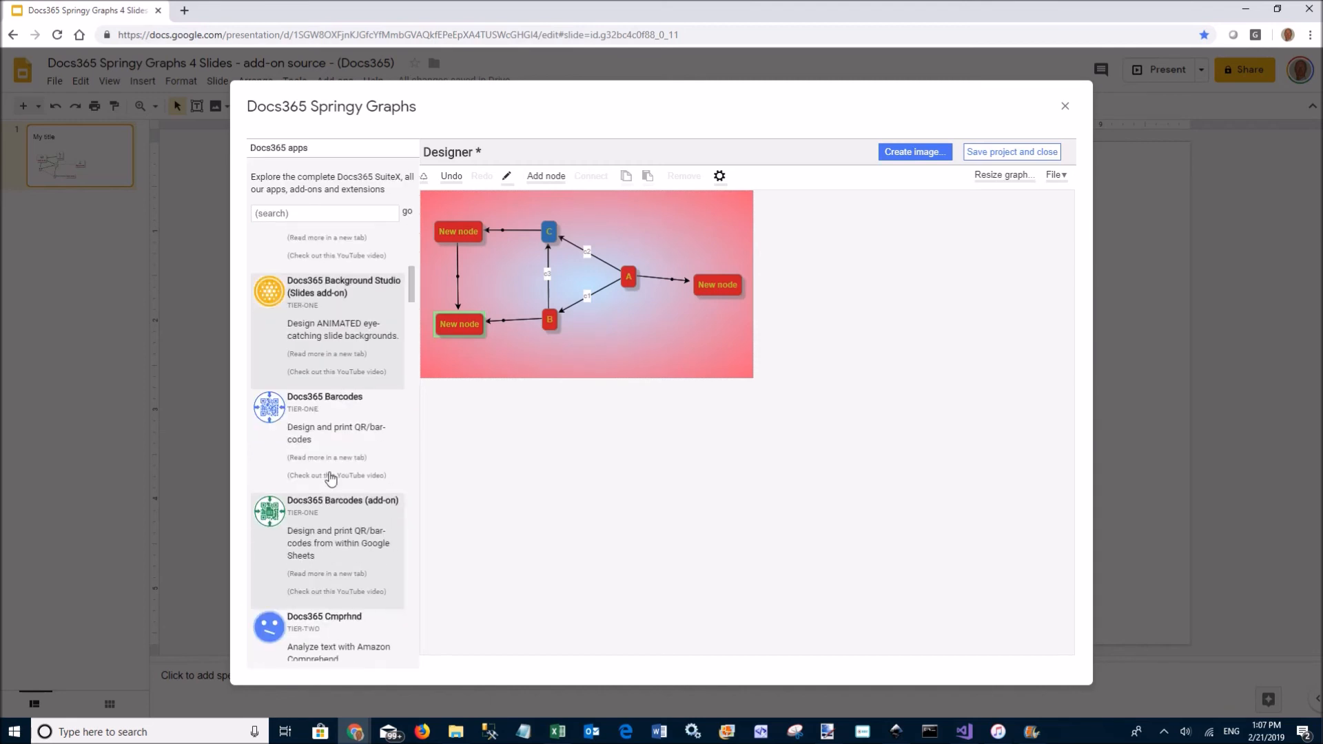
scroll(332, 478, "up", 20)
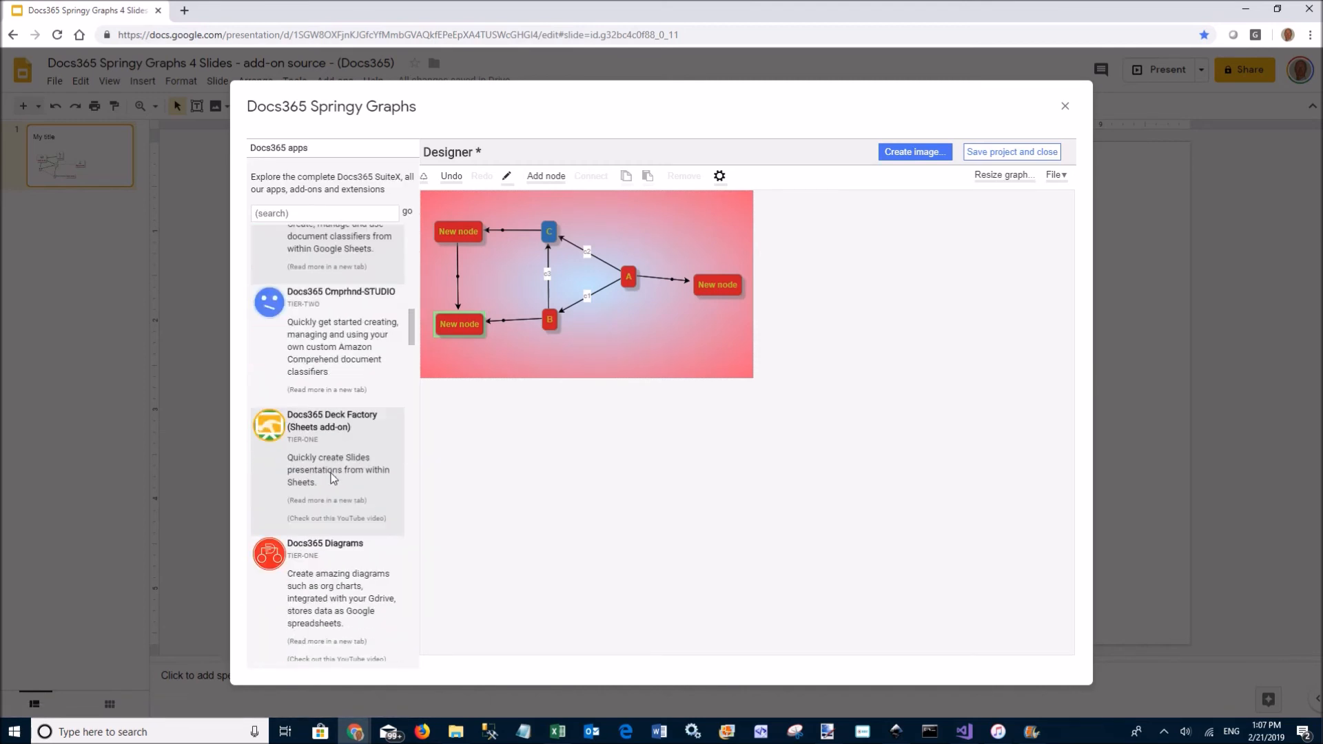
left_click(297, 152)
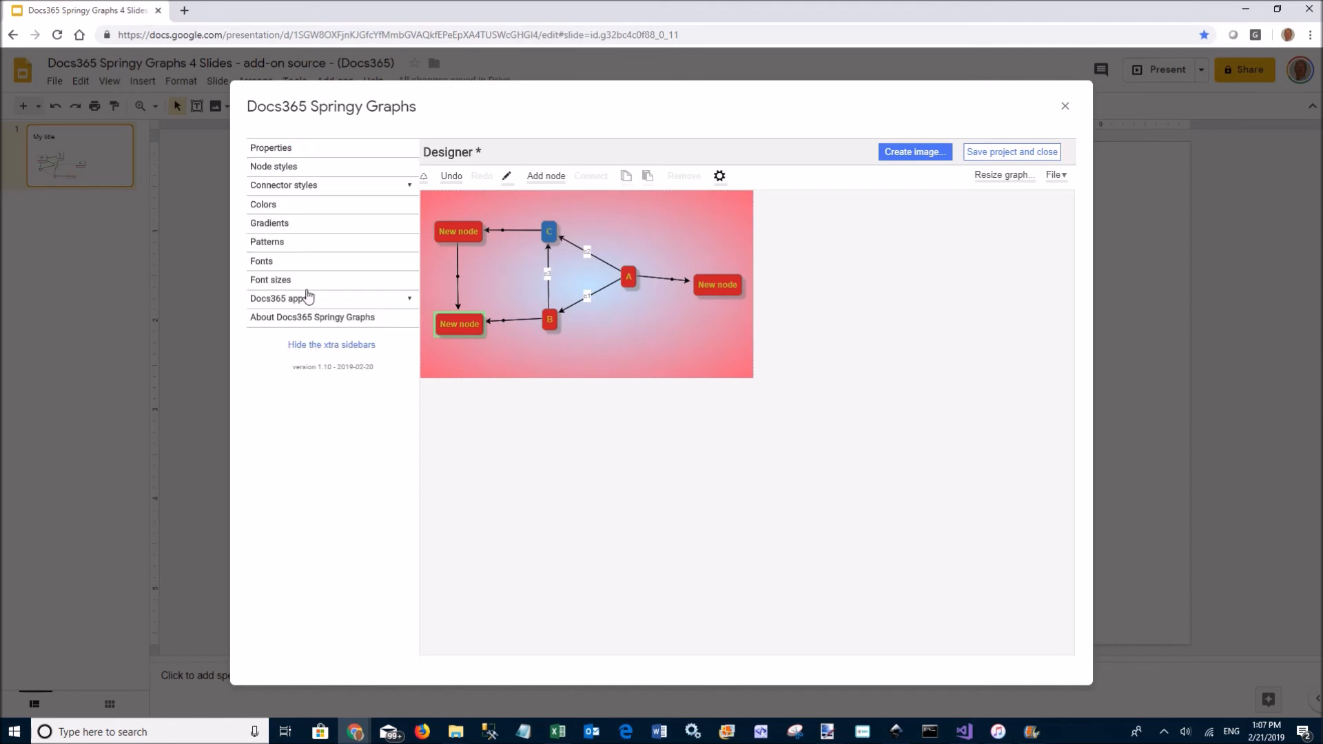
Open the Springy Graphs About web page, then return to the Slides tab
left_click(329, 321)
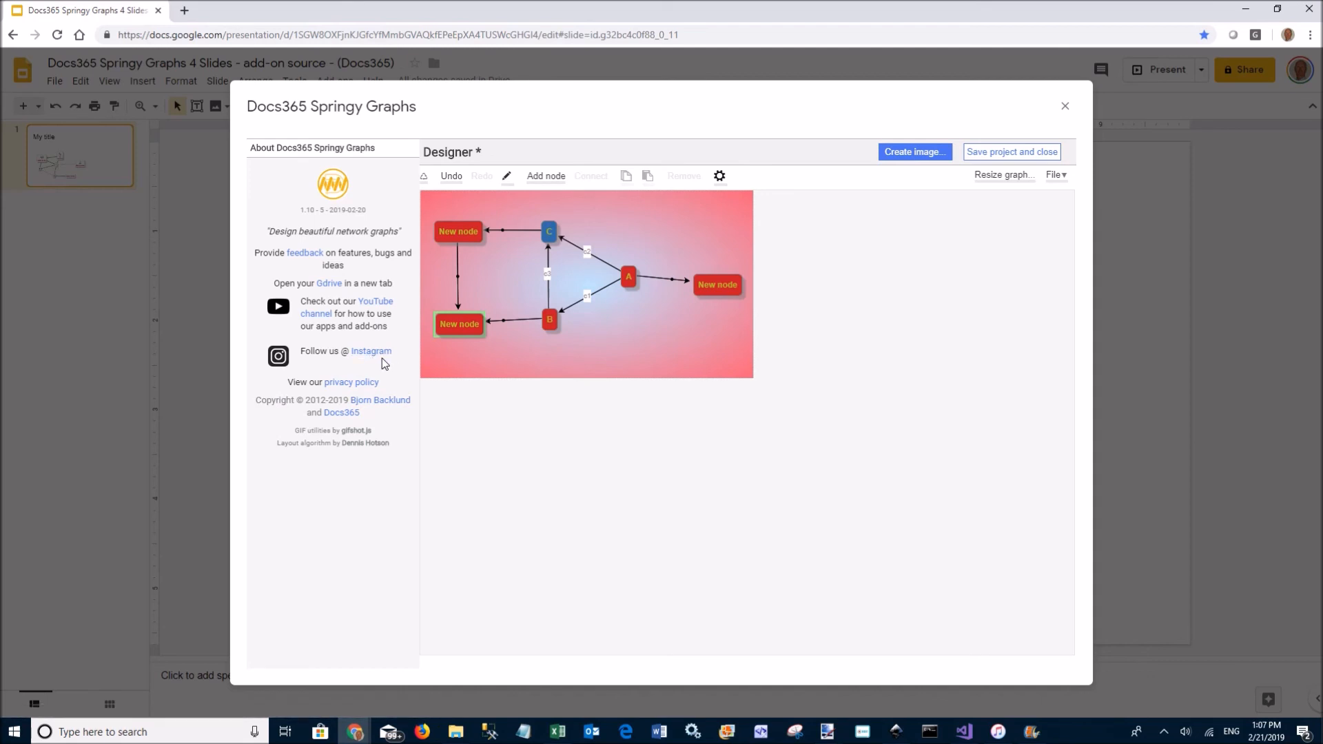
left_click(331, 191)
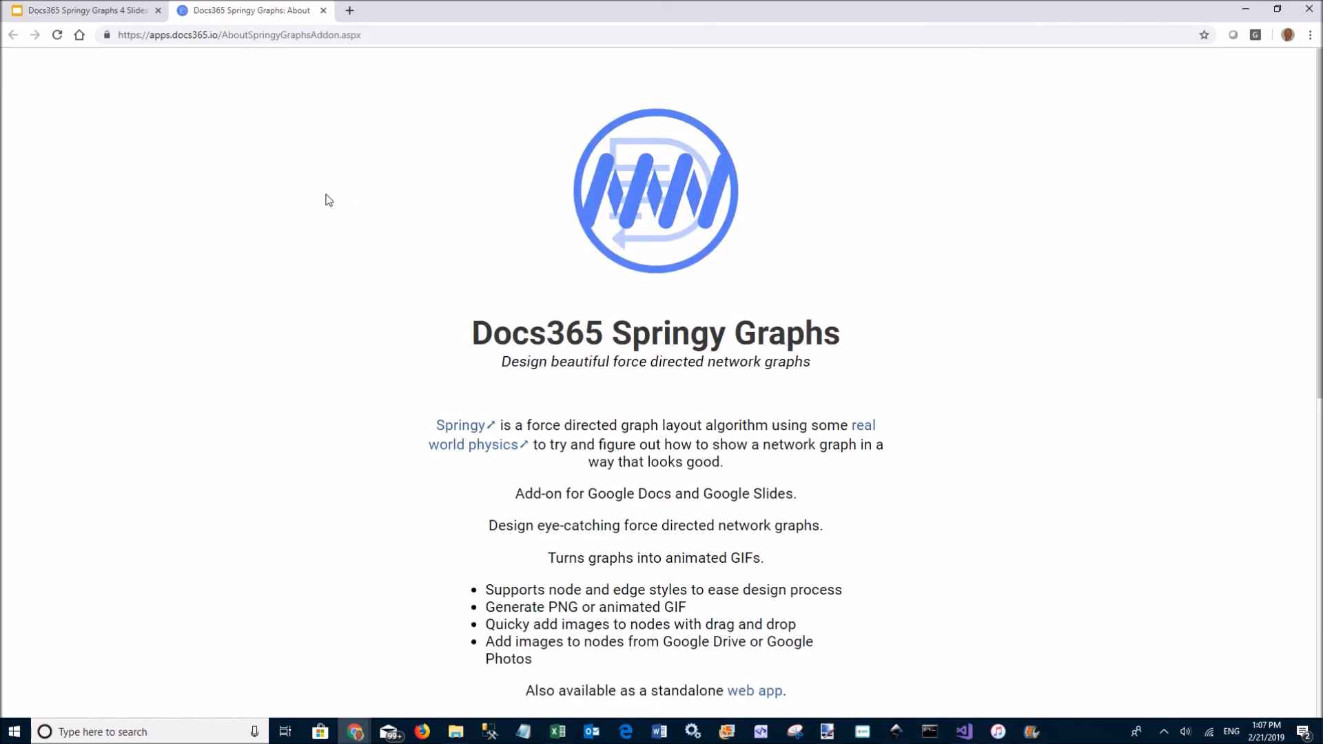
left_click(134, 15)
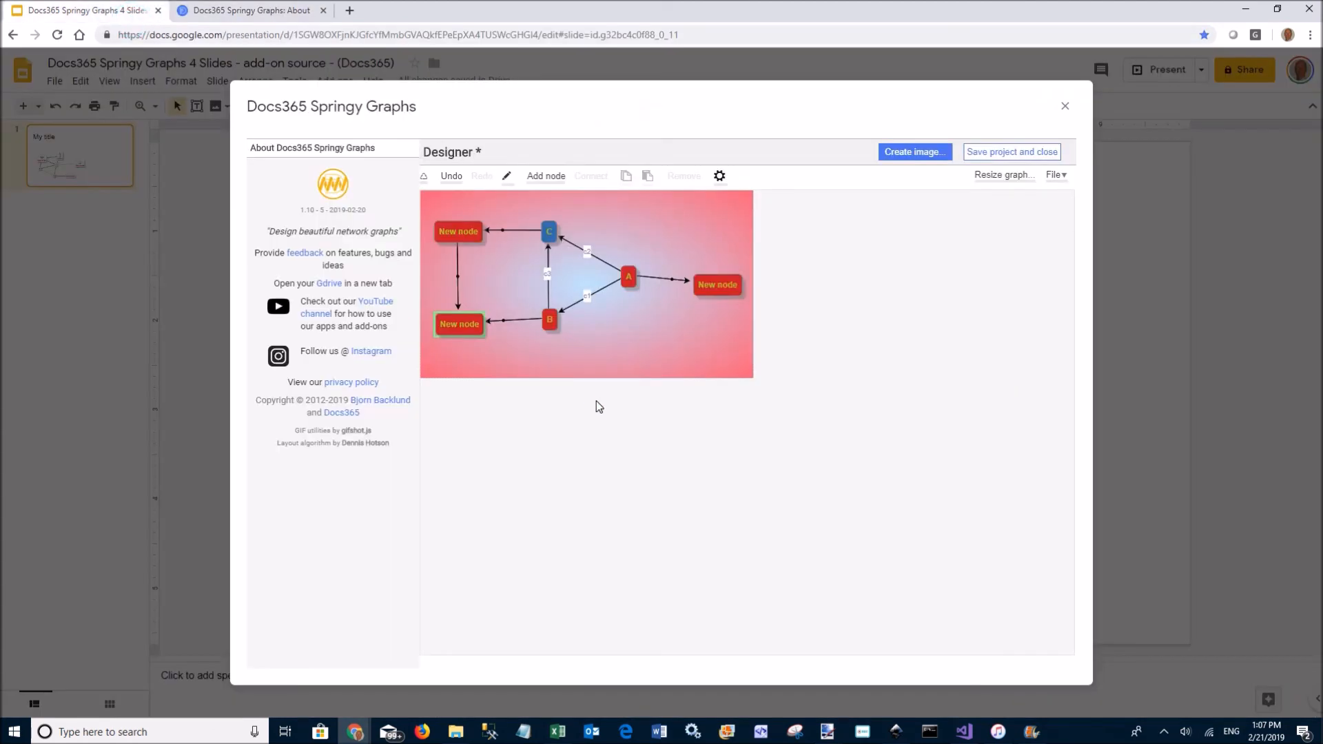